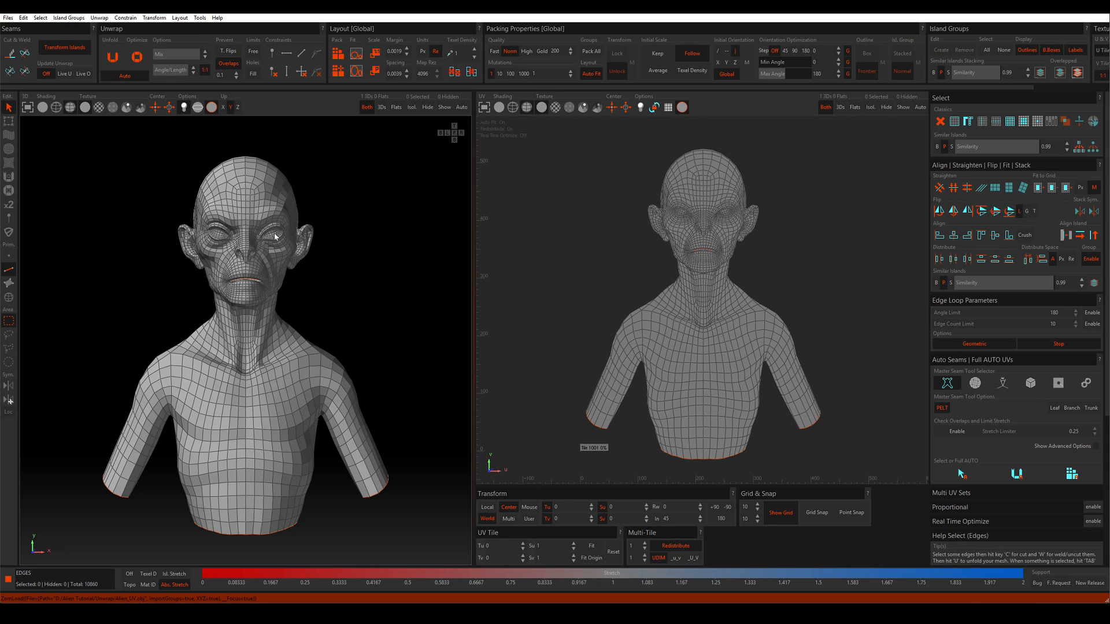
# Examine the bust's mesh in the 3D view and its unopened layout in the UV view.
pyautogui.scroll(3, 252, 224)
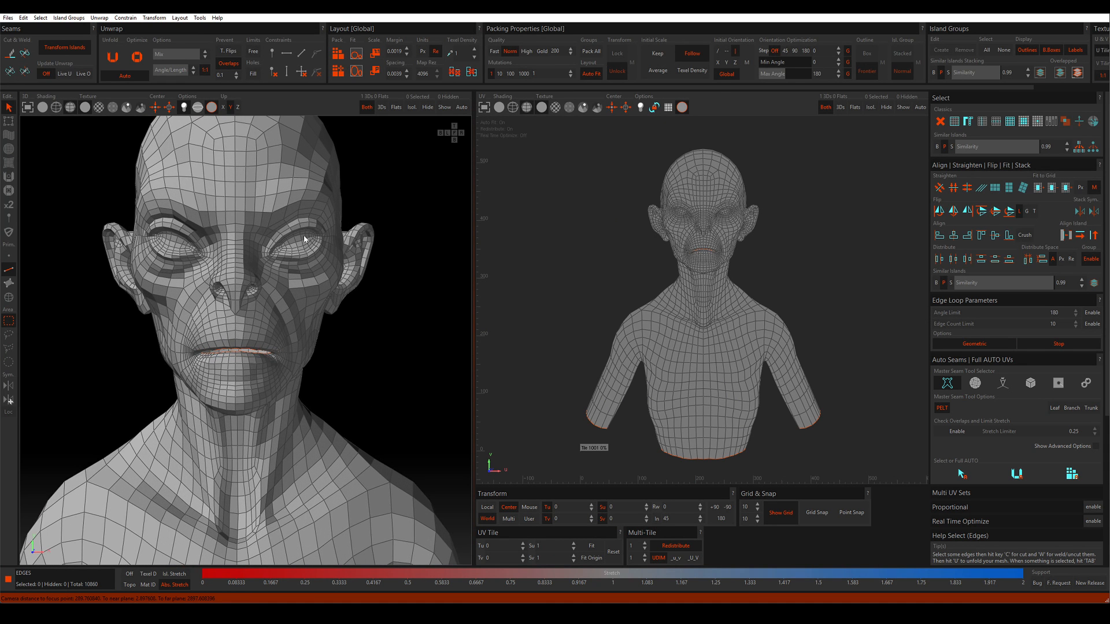
pyautogui.scroll(-5, 242, 335)
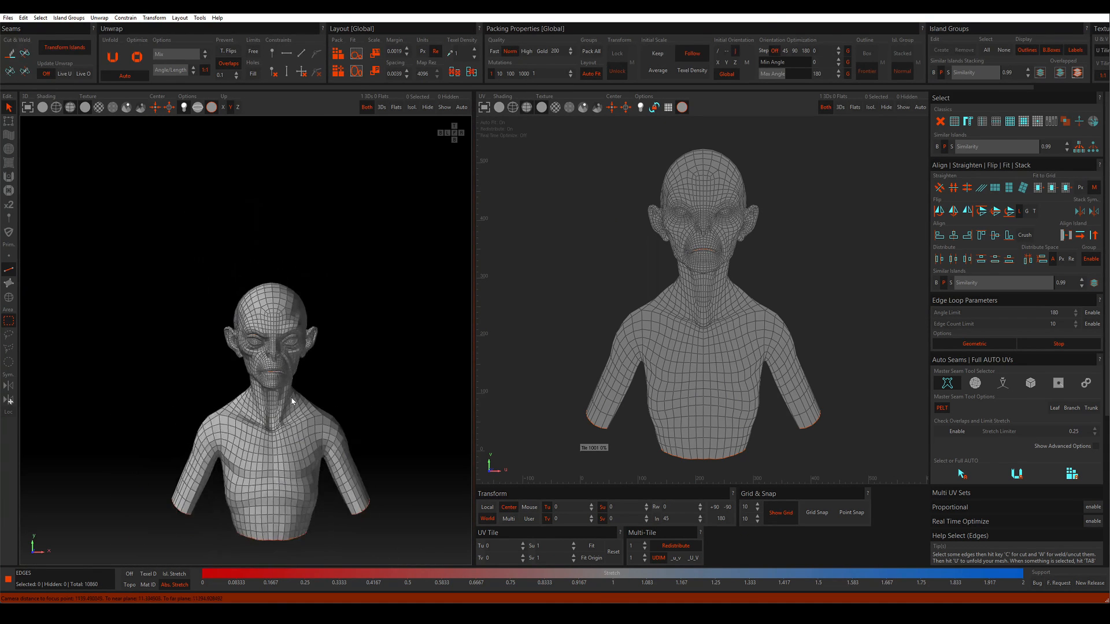
pyautogui.scroll(8, 265, 302)
pyautogui.scroll(-6, 265, 302)
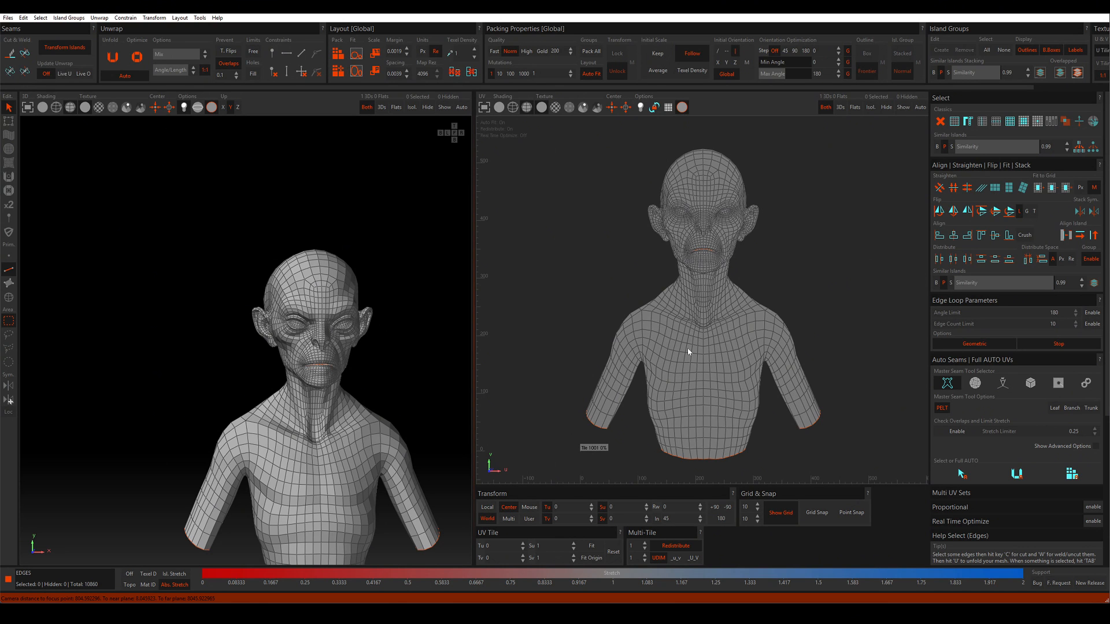
pyautogui.scroll(1, 653, 277)
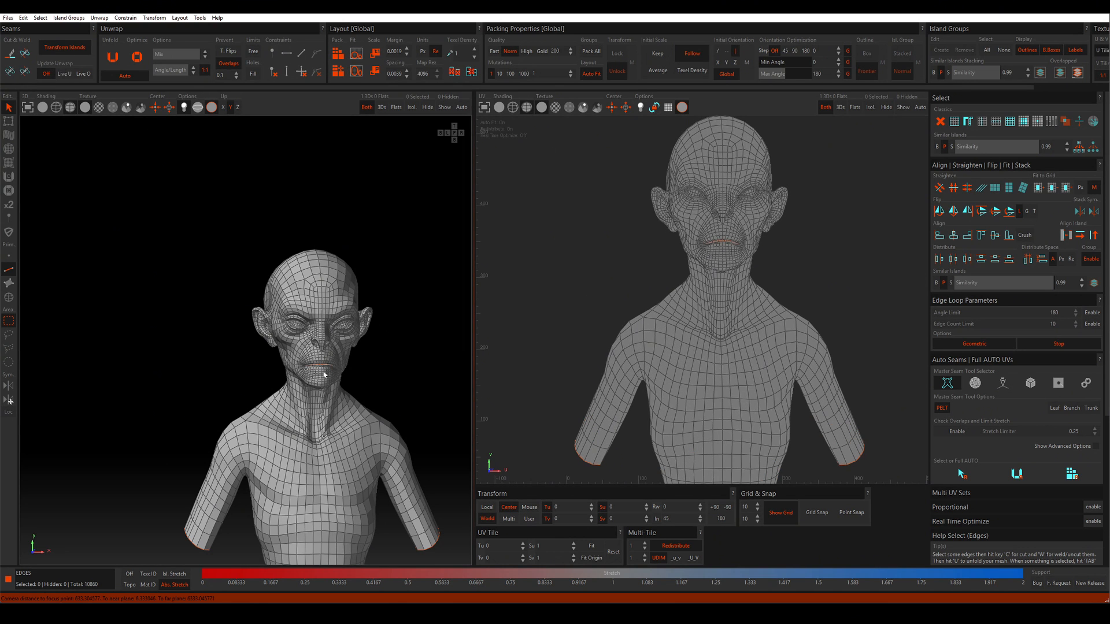
pyautogui.scroll(1, 317, 408)
pyautogui.scroll(7, 719, 298)
pyautogui.scroll(-4, 705, 324)
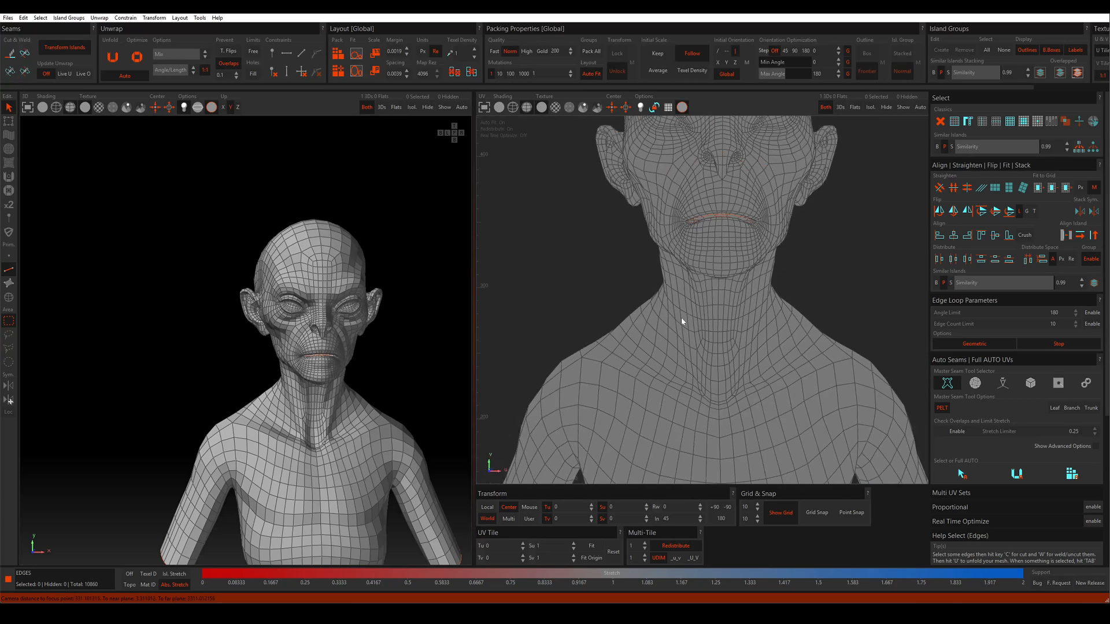
pyautogui.scroll(-2, 636, 315)
# Cut a seam along the horizontal edge loop around the neck and check the loop from the back.
pyautogui.moveTo(338, 414); pyautogui.dragTo(260, 318, button='middle')
pyautogui.scroll(3, 256, 330)
pyautogui.scroll(2, 295, 330)
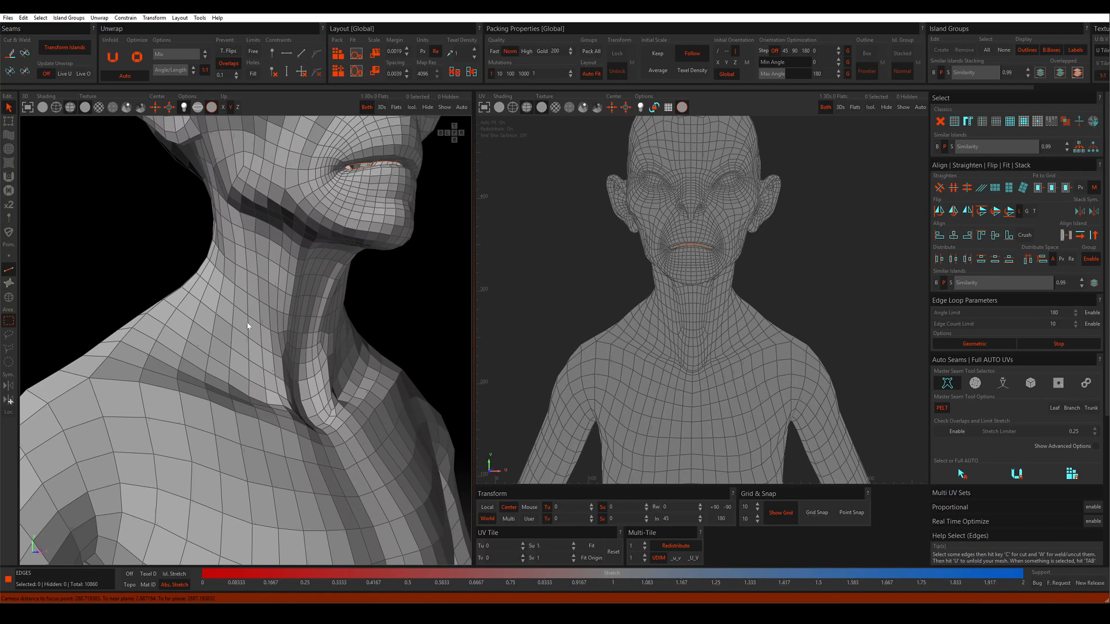
pyautogui.doubleClick(254, 322)
pyautogui.press('c')
pyautogui.scroll(-3, 269, 332)
pyautogui.scroll(4, 249, 322)
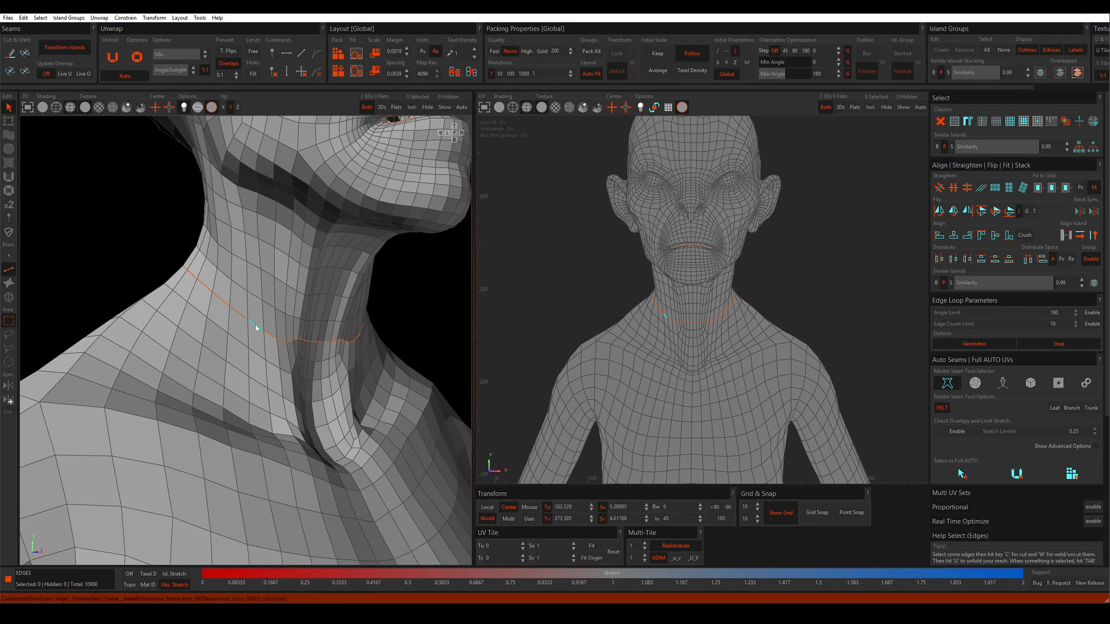
pyautogui.doubleClick(253, 324)
pyautogui.moveTo(234, 318)
pyautogui.keyDown('alt'); pyautogui.mouseDown()
pyautogui.moveTo(285, 312)
pyautogui.moveTo(166, 268)
pyautogui.moveTo(236, 323)
pyautogui.mouseUp(); pyautogui.keyUp('alt')
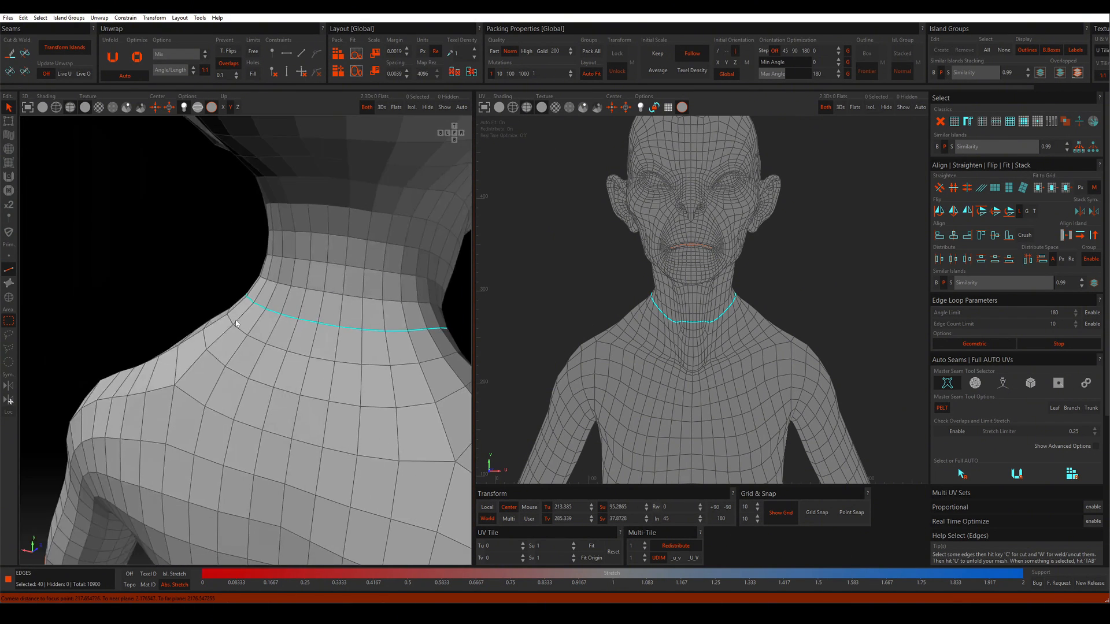
pyautogui.scroll(-2, 171, 308)
pyautogui.keyDown('alt'); pyautogui.moveTo(172, 308); pyautogui.dragTo(229, 321); pyautogui.keyUp('alt')
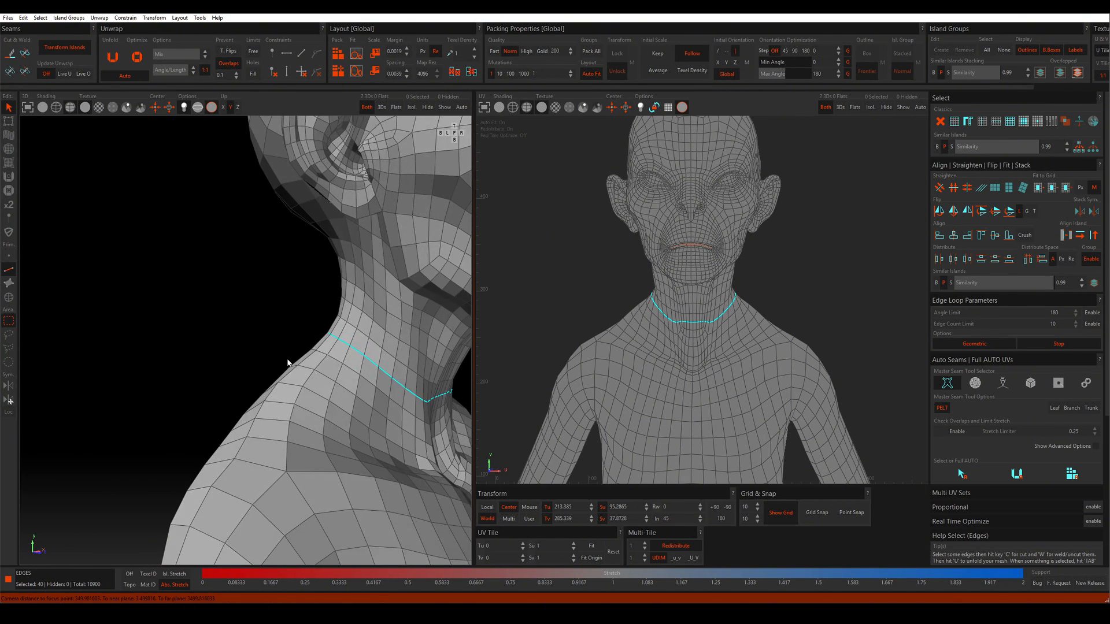
# Cut seams along the vertical edge loops around both shoulders where the arms meet the torso.
pyautogui.keyDown('alt'); pyautogui.moveTo(287, 363); pyautogui.dragTo(262, 323); pyautogui.keyUp('alt')
pyautogui.scroll(-2, 337, 347)
pyautogui.keyDown('alt'); pyautogui.moveTo(337, 346); pyautogui.dragTo(266, 326); pyautogui.keyUp('alt')
pyautogui.doubleClick(147, 353)
pyautogui.press('c')
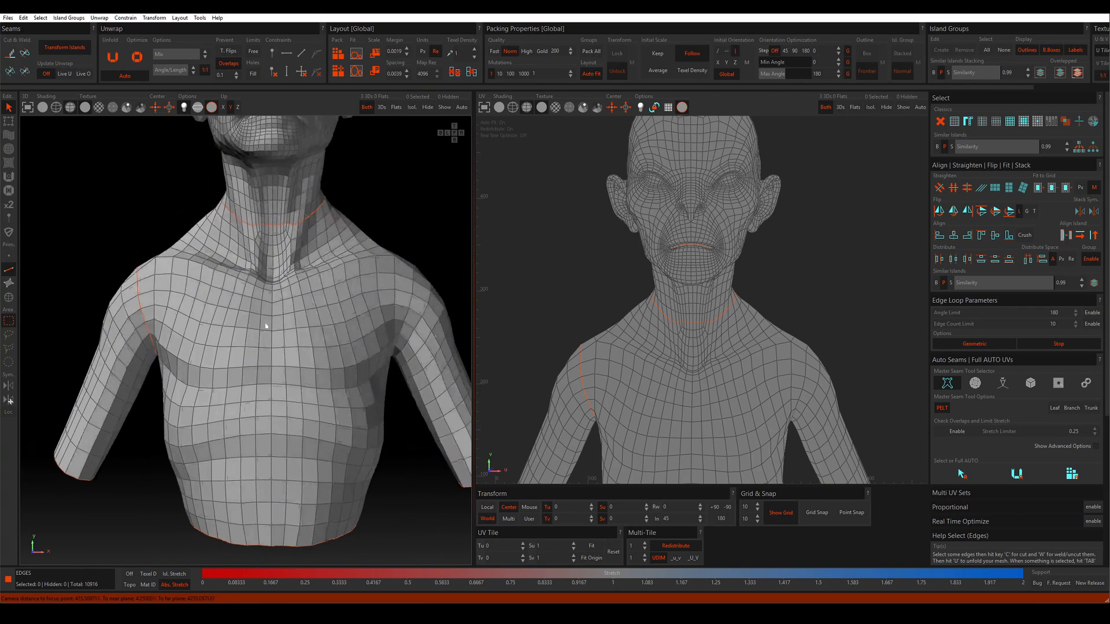
pyautogui.doubleClick(403, 331)
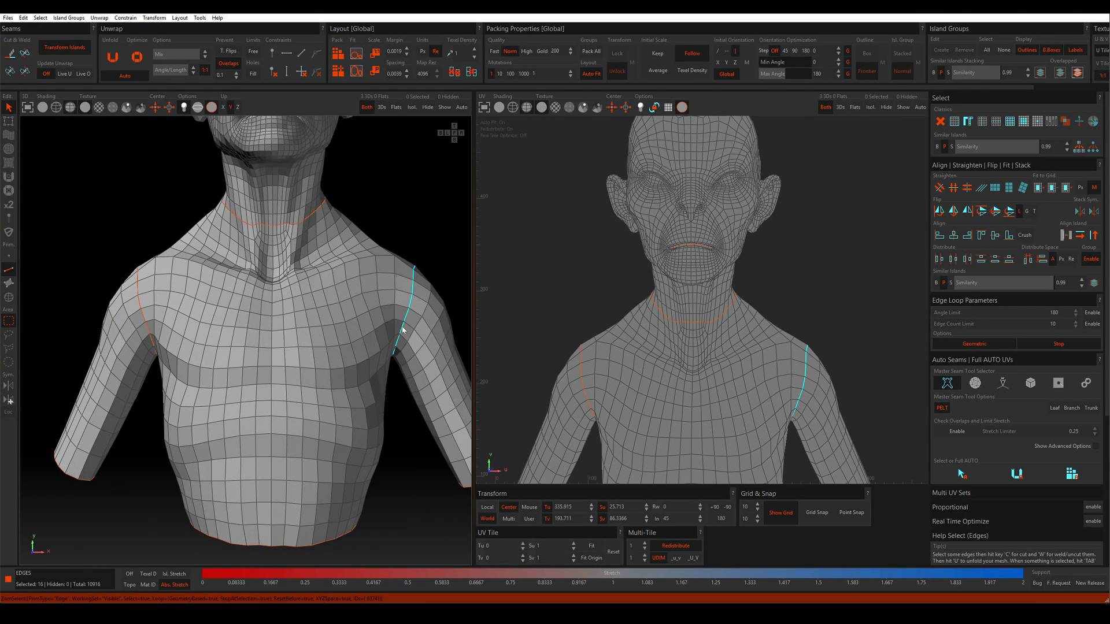
pyautogui.press('c')
# Cut lengthwise seams along the undersides of both arms and down both torso sides from armpit to waist.
pyautogui.keyDown('alt'); pyautogui.moveTo(389, 330); pyautogui.dragTo(504, 323); pyautogui.keyUp('alt')
pyautogui.doubleClick(236, 361)
pyautogui.press('c')
pyautogui.doubleClick(102, 338)
pyautogui.press('c')
pyautogui.doubleClick(99, 373)
pyautogui.press('c')
pyautogui.doubleClick(202, 372)
pyautogui.press('c')
# Unfold the torso and both arm islands.
pyautogui.scroll(-5, 202, 372)
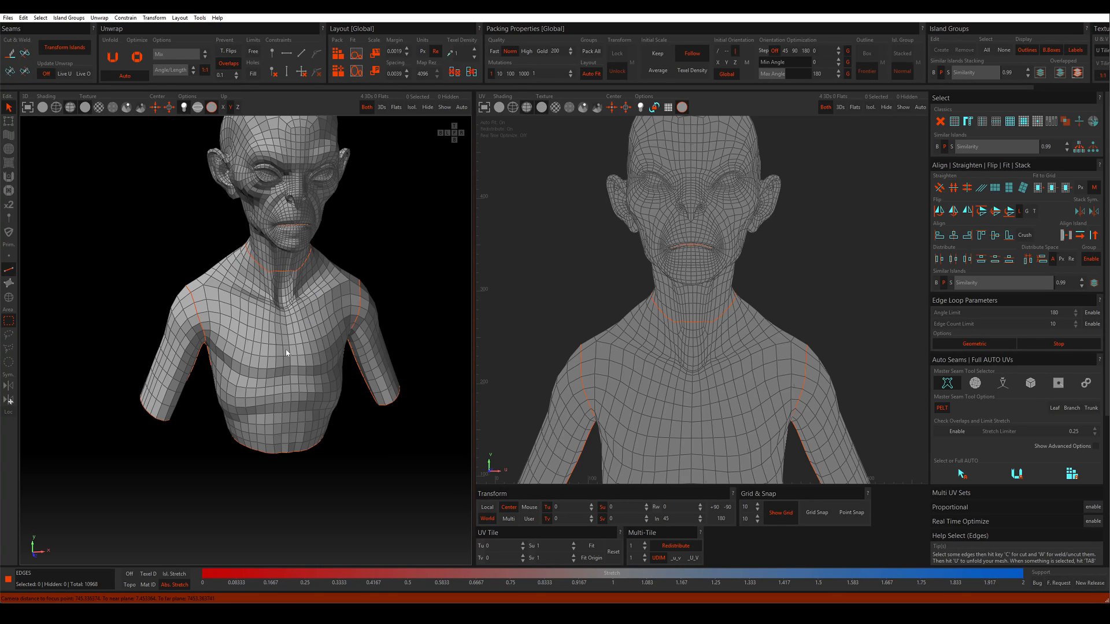
pyautogui.press('u')
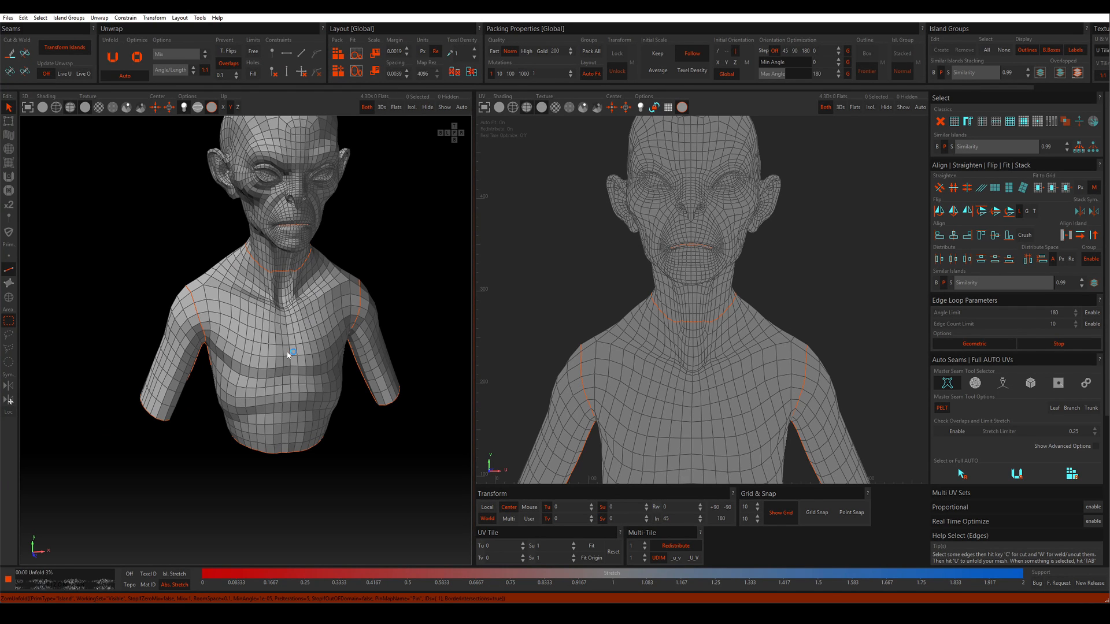
pyautogui.scroll(-4, 599, 343)
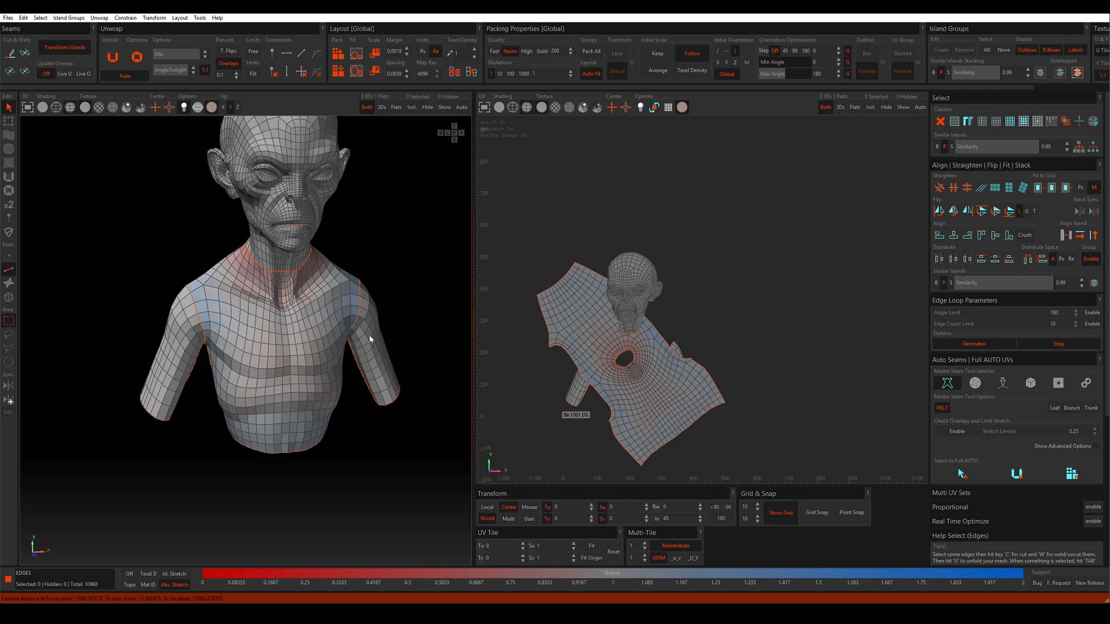
pyautogui.press('u')
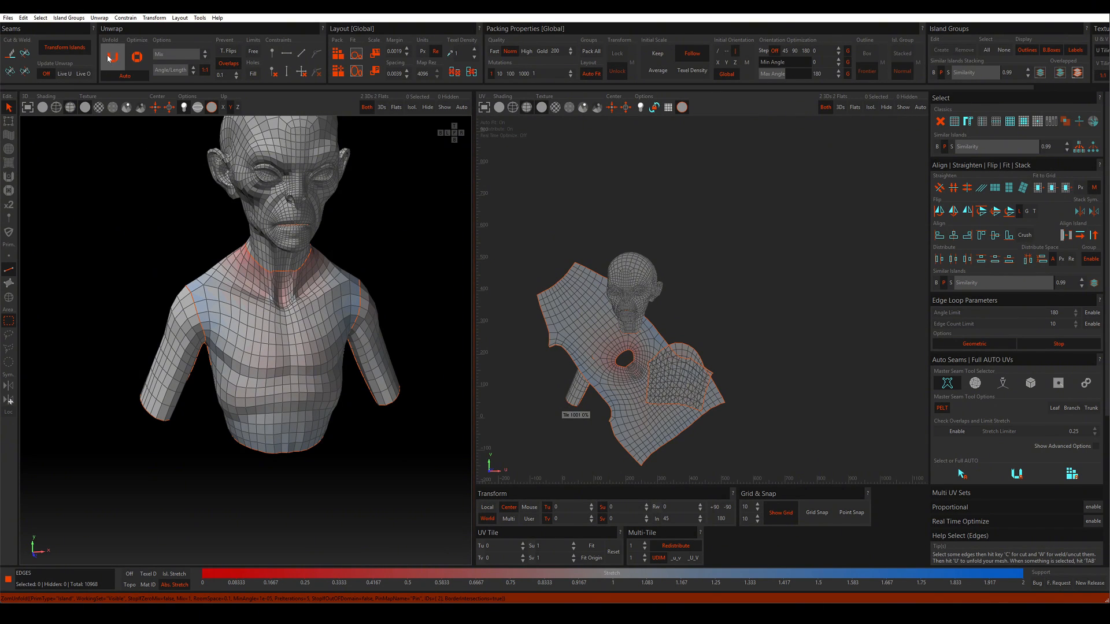
pyautogui.press('u')
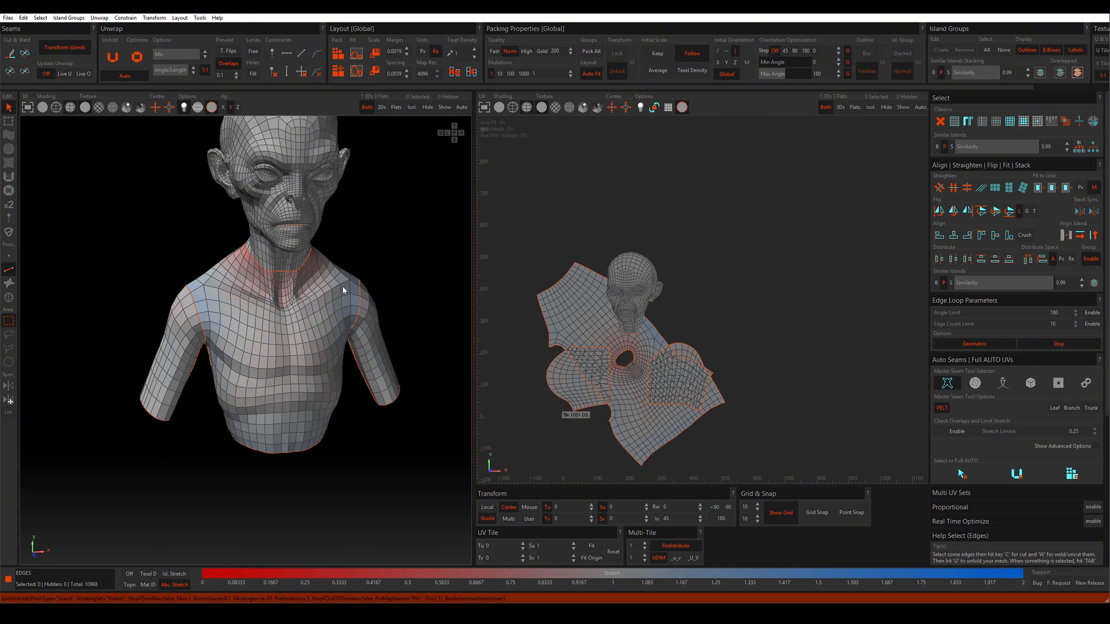
# Examine the head and neck from the front, side and back for a suitable seam location.
pyautogui.keyDown('alt'); pyautogui.moveTo(342, 290); pyautogui.dragTo(293, 265); pyautogui.keyUp('alt')
pyautogui.keyDown('alt'); pyautogui.moveTo(293, 265); pyautogui.dragTo(310, 318, button='middle'); pyautogui.keyUp('alt')
pyautogui.keyDown('alt'); pyautogui.moveTo(311, 317); pyautogui.dragTo(396, 304); pyautogui.keyUp('alt')
pyautogui.scroll(5, 294, 391)
pyautogui.keyDown('alt'); pyautogui.moveTo(293, 391); pyautogui.dragTo(262, 386); pyautogui.keyUp('alt')
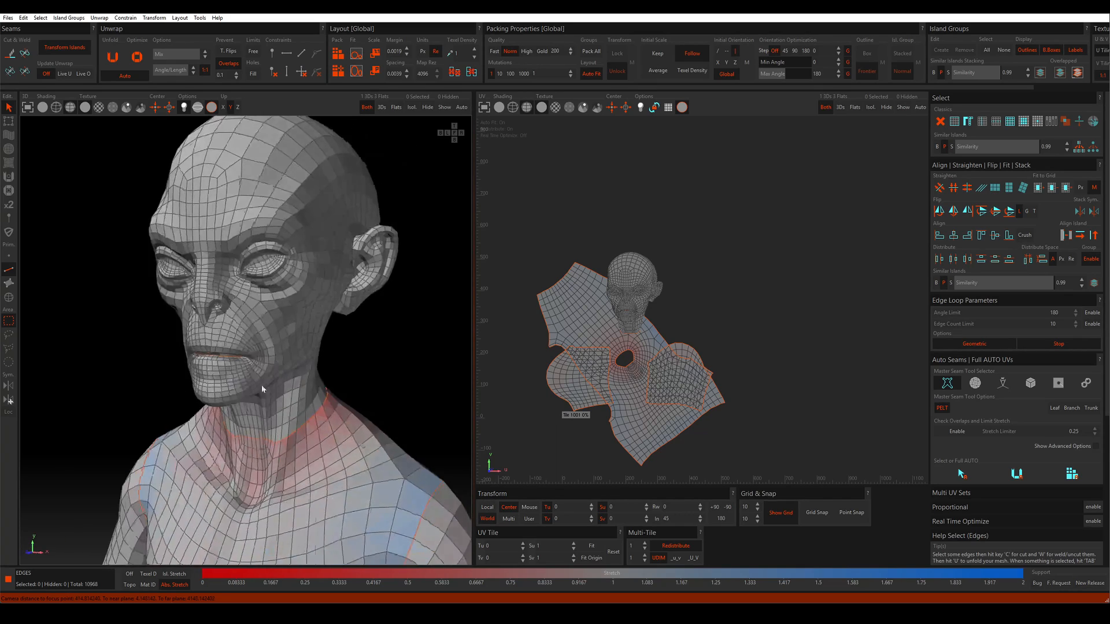
pyautogui.scroll(-5, 289, 347)
pyautogui.keyDown('alt'); pyautogui.moveTo(293, 342); pyautogui.dragTo(92, 361); pyautogui.keyUp('alt')
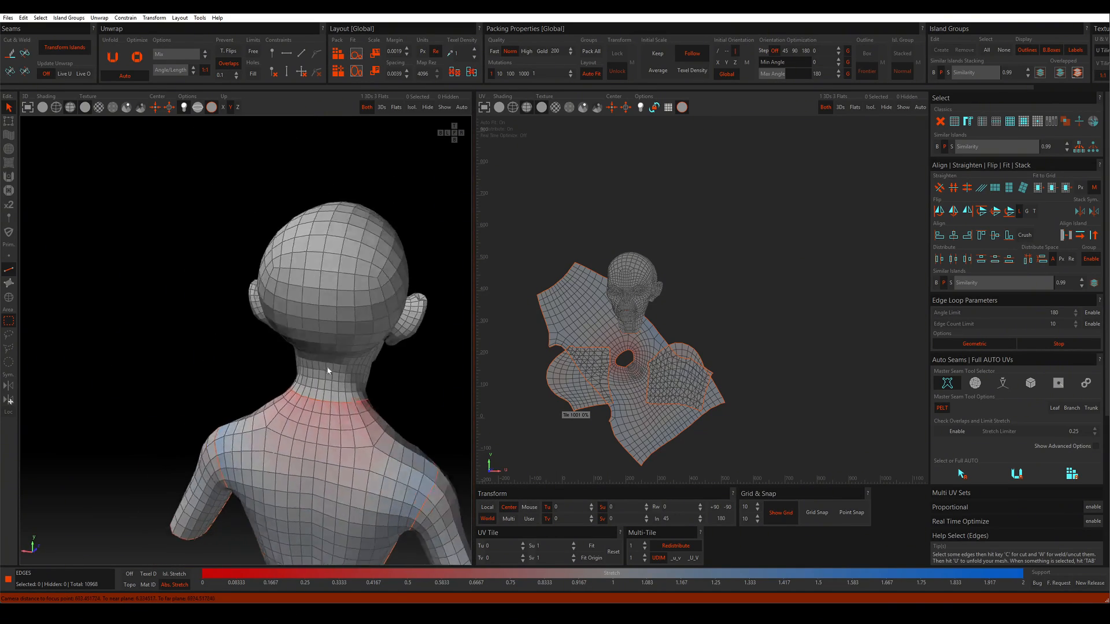
pyautogui.keyDown('alt'); pyautogui.moveTo(328, 371); pyautogui.dragTo(263, 382); pyautogui.keyUp('alt')
pyautogui.click(324, 400)
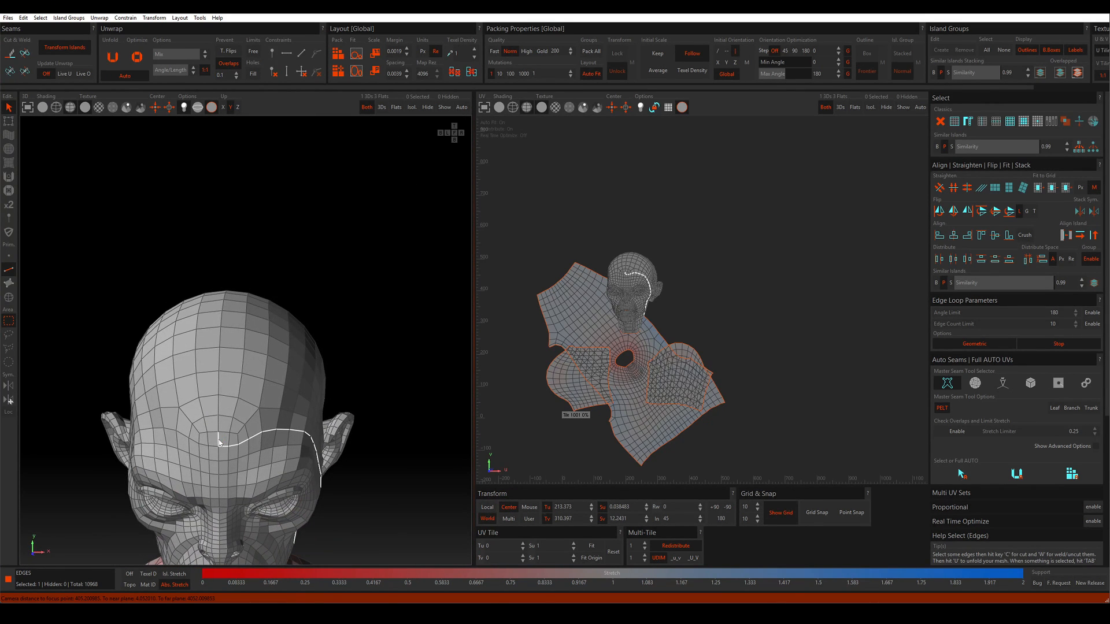
pyautogui.keyDown('alt'); pyautogui.moveTo(220, 443); pyautogui.dragTo(210, 467); pyautogui.keyUp('alt')
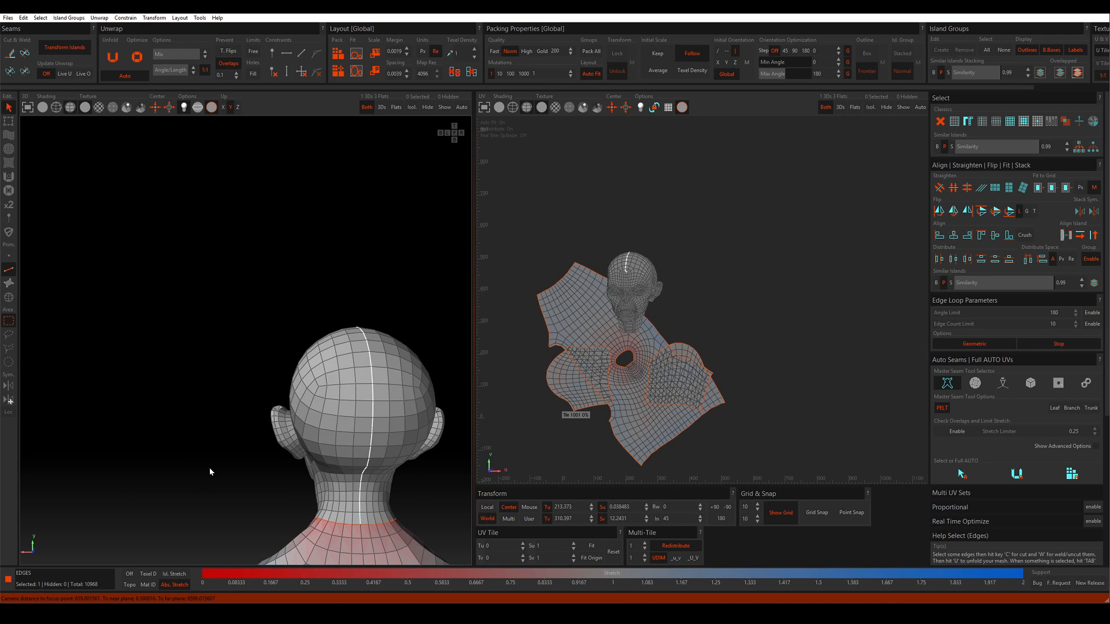
pyautogui.click(209, 467)
# Cut a seam along the head's centerline from the neck seam at the back, over the crown, to the forehead.
pyautogui.scroll(2, 349, 509)
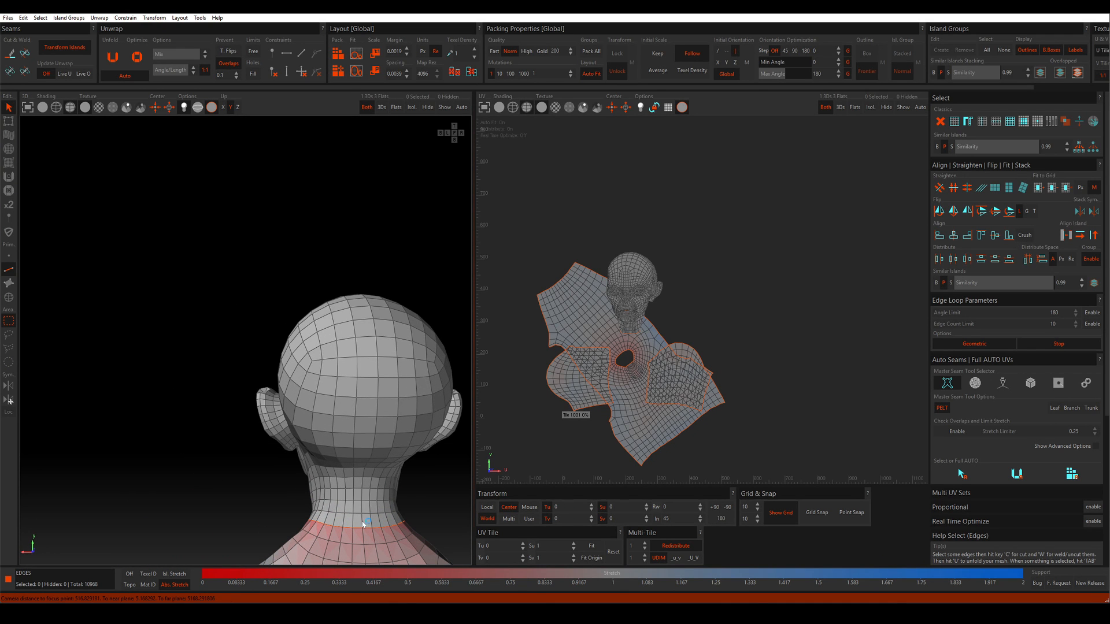
pyautogui.click(362, 522)
pyautogui.click(367, 302)
pyautogui.keyDown('alt'); pyautogui.moveTo(340, 325); pyautogui.dragTo(314, 345); pyautogui.keyUp('alt')
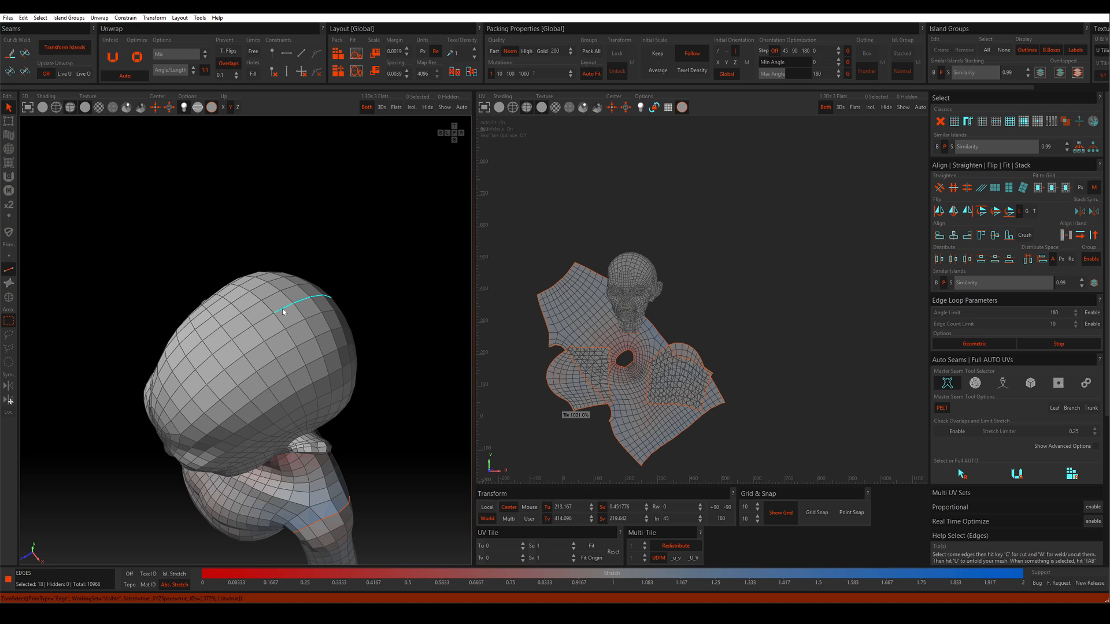
pyautogui.keyDown('alt'); pyautogui.moveTo(241, 350); pyautogui.dragTo(293, 329); pyautogui.keyUp('alt')
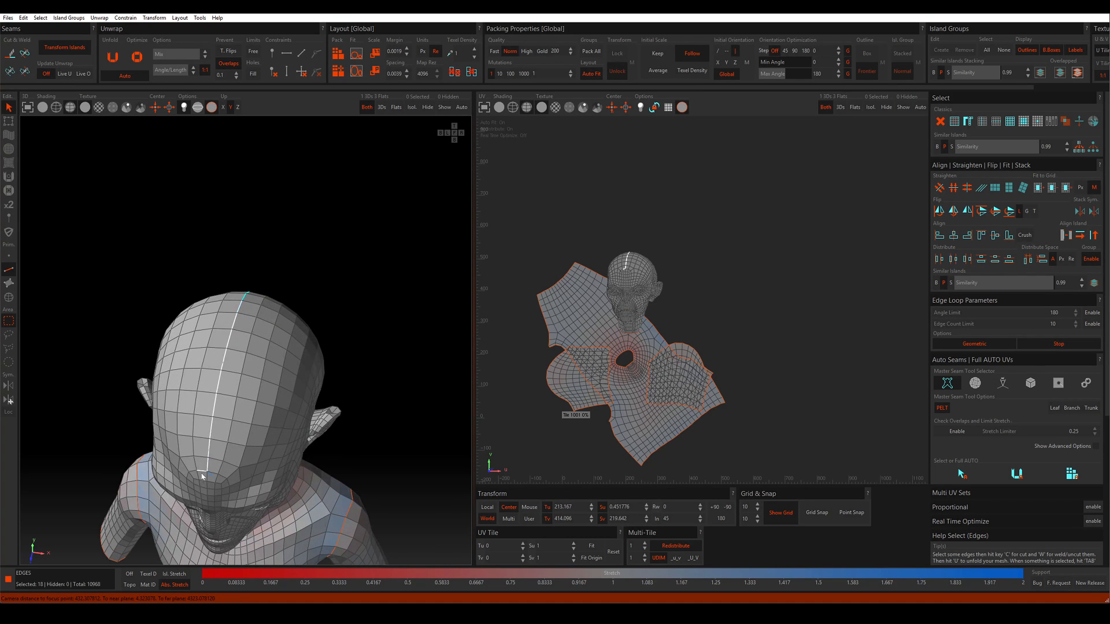
pyautogui.click(208, 487)
pyautogui.keyDown('alt'); pyautogui.moveTo(215, 471); pyautogui.dragTo(248, 403); pyautogui.keyUp('alt')
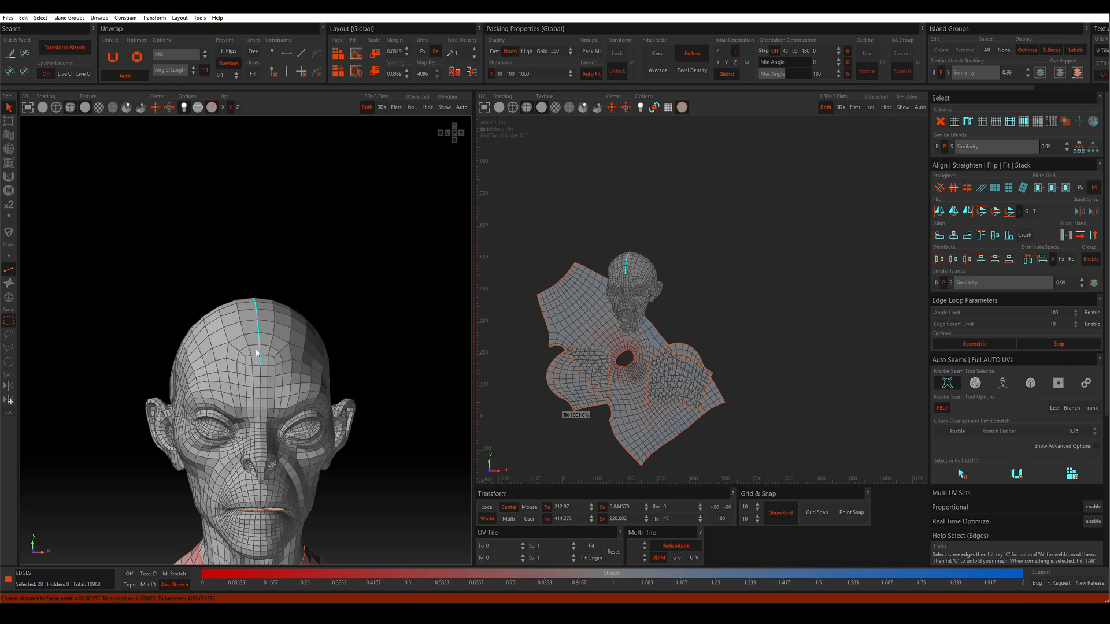
pyautogui.press('c')
# Unfold the head island and pack all the islands into the UV tile.
pyautogui.scroll(-3, 256, 352)
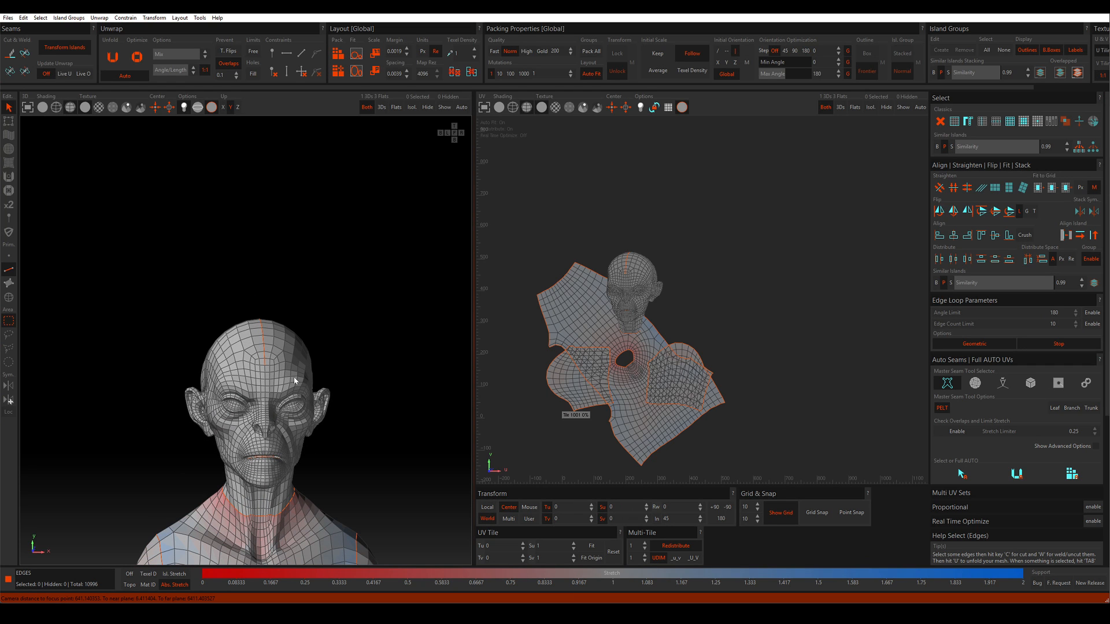
pyautogui.press('u')
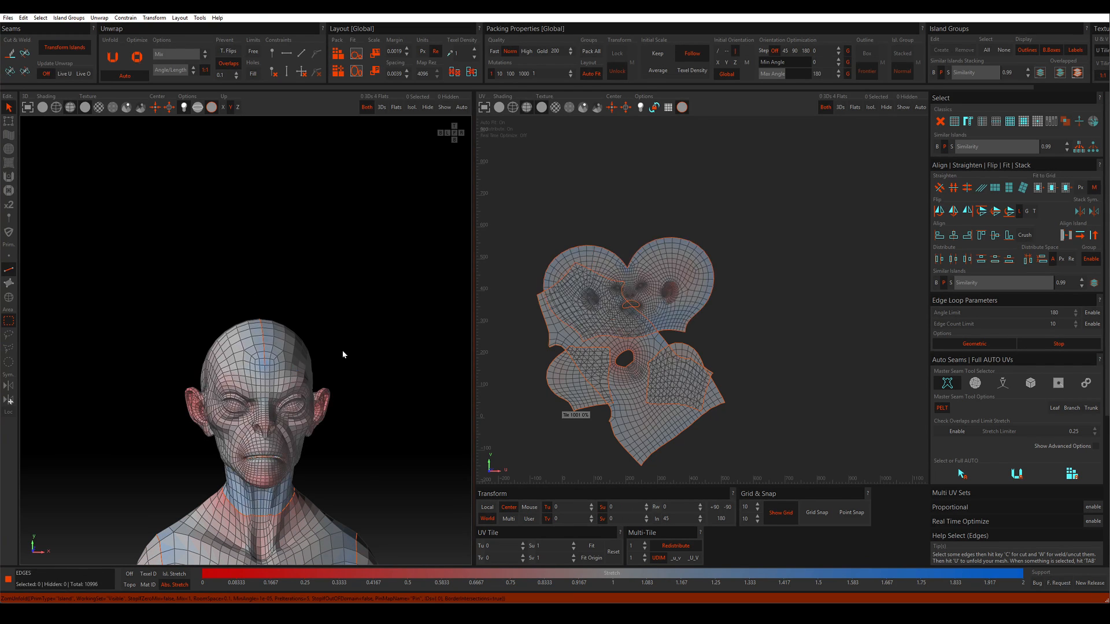
pyautogui.press('p')
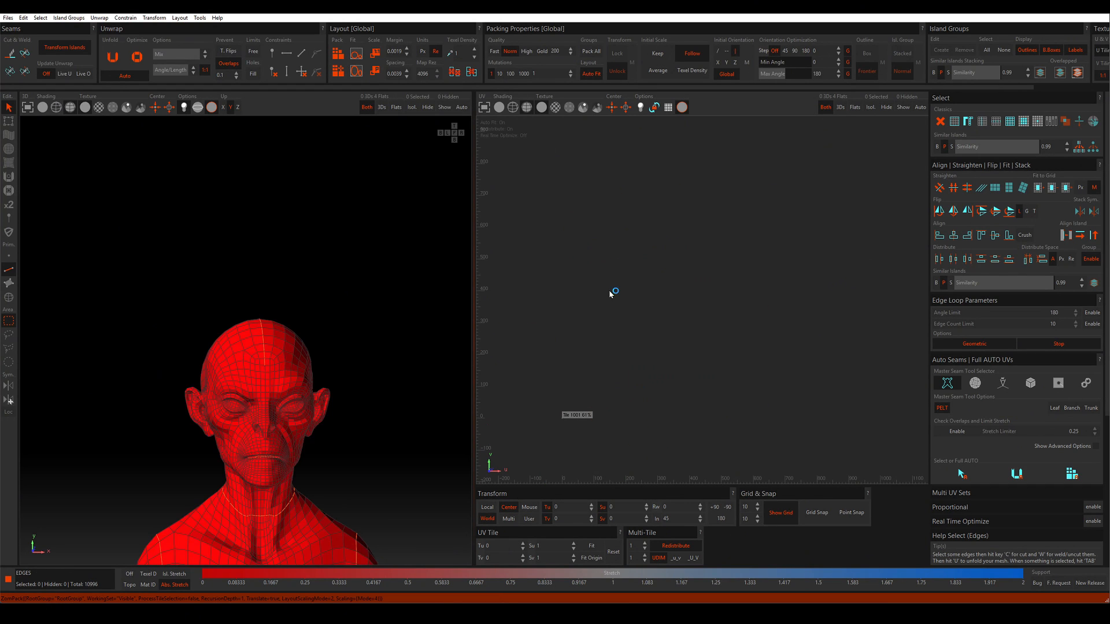
pyautogui.scroll(-10, 594, 374)
pyautogui.scroll(5, 666, 306)
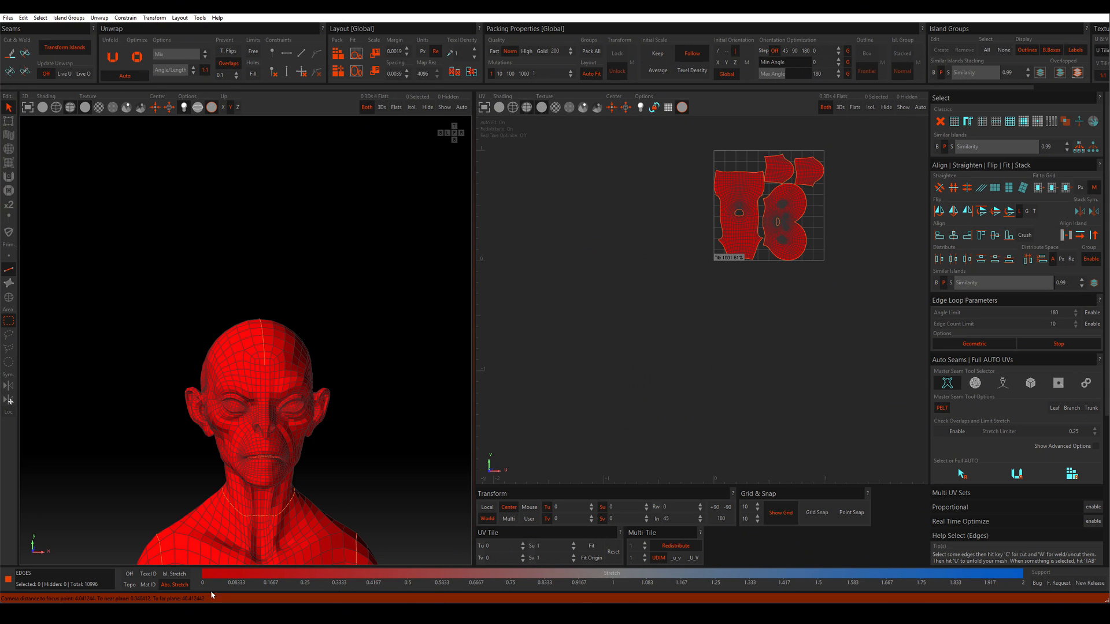
# Switch the stretch display to Isl. Stretch and inspect the distortion on the packed islands.
pyautogui.click(175, 574)
pyautogui.scroll(5, 624, 286)
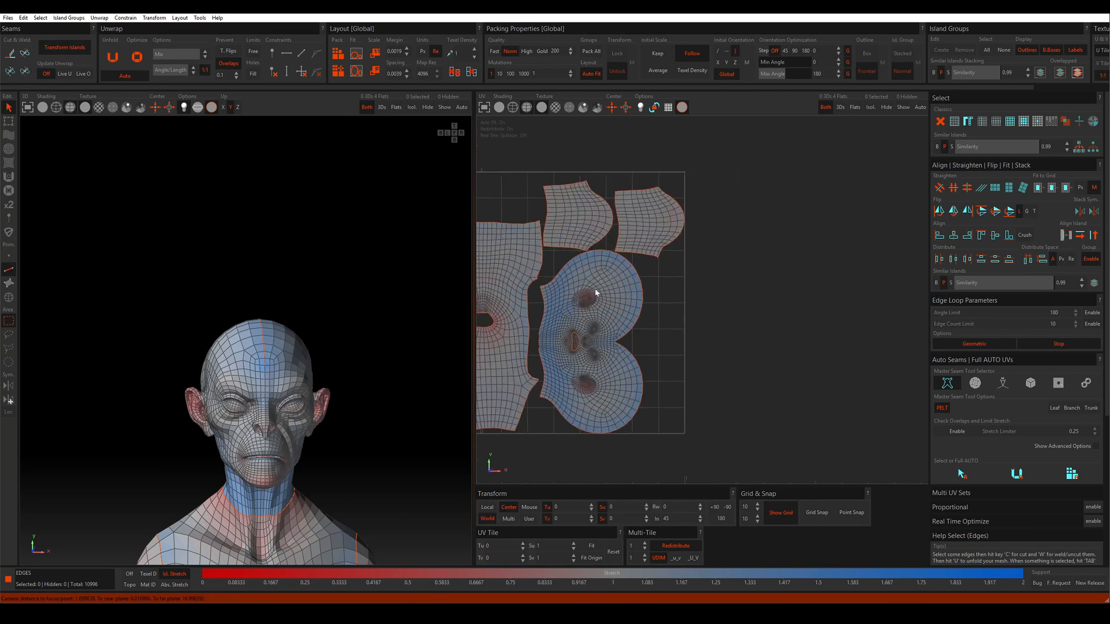
pyautogui.scroll(3, 604, 284)
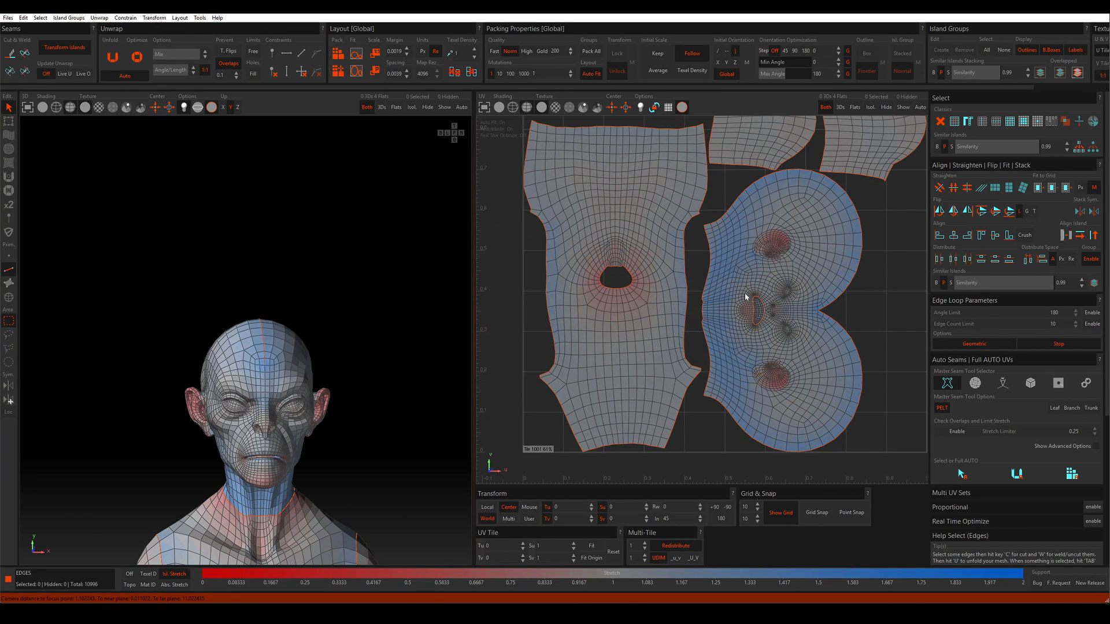
pyautogui.scroll(-3, 715, 286)
pyautogui.scroll(5, 670, 275)
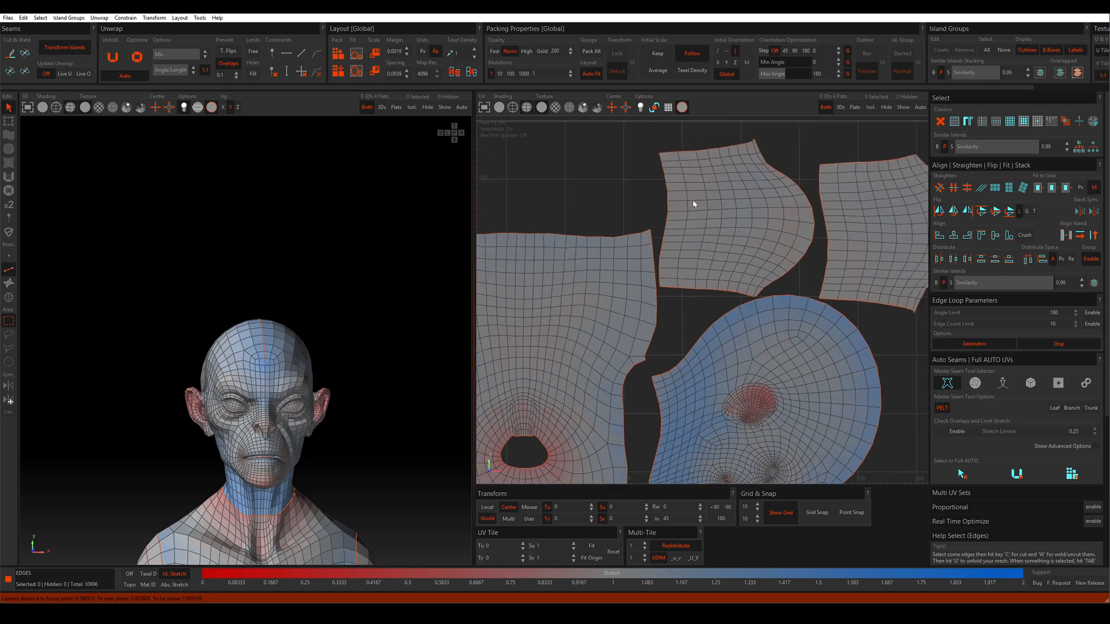
pyautogui.scroll(-4, 641, 254)
pyautogui.scroll(3, 665, 249)
# Cut seams across both shoulders from the neck seam to the arm seams, separating chest from back, and unfold the torso islands.
pyautogui.keyDown('alt'); pyautogui.moveTo(340, 409); pyautogui.dragTo(379, 352, button='middle'); pyautogui.keyUp('alt')
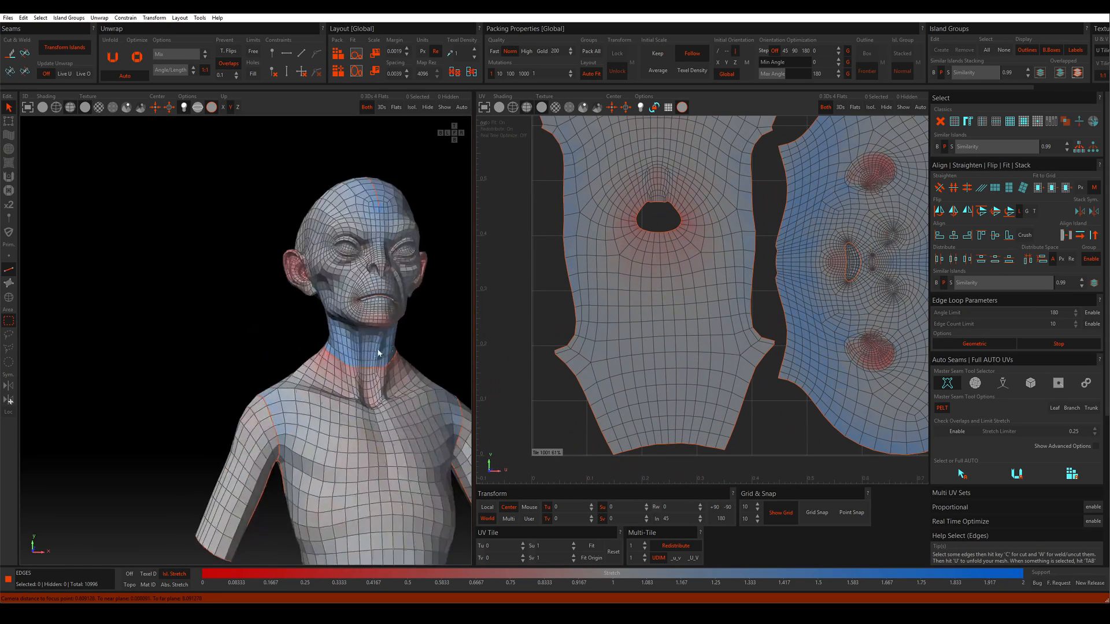
pyautogui.keyDown('alt'); pyautogui.moveTo(379, 352); pyautogui.dragTo(364, 411); pyautogui.keyUp('alt')
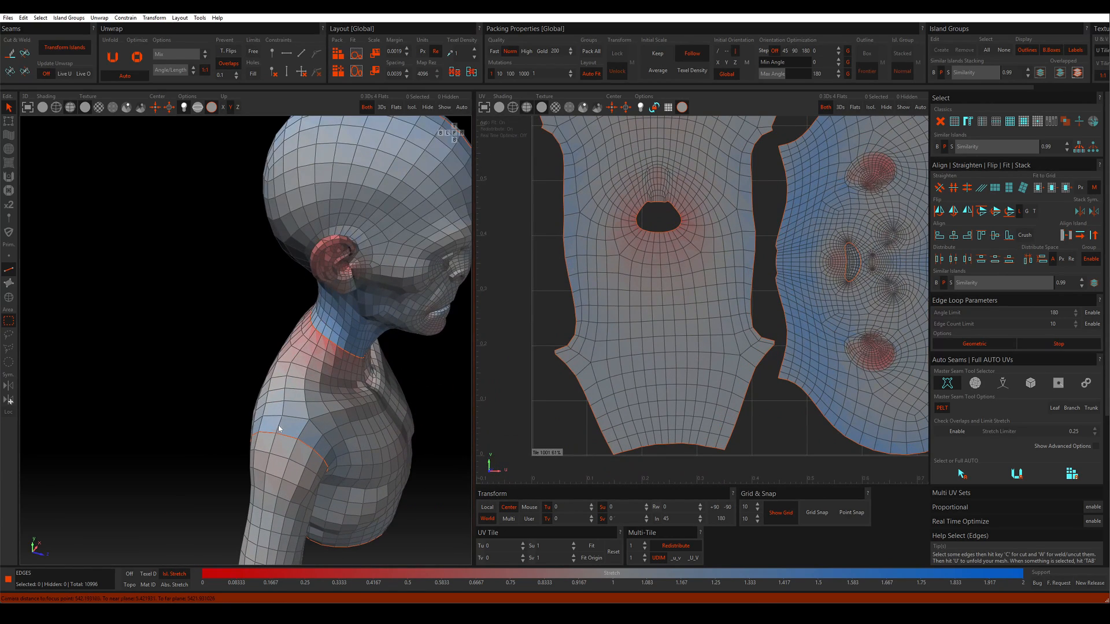
pyautogui.doubleClick(279, 431)
pyautogui.scroll(2, 305, 408)
pyautogui.doubleClick(309, 404)
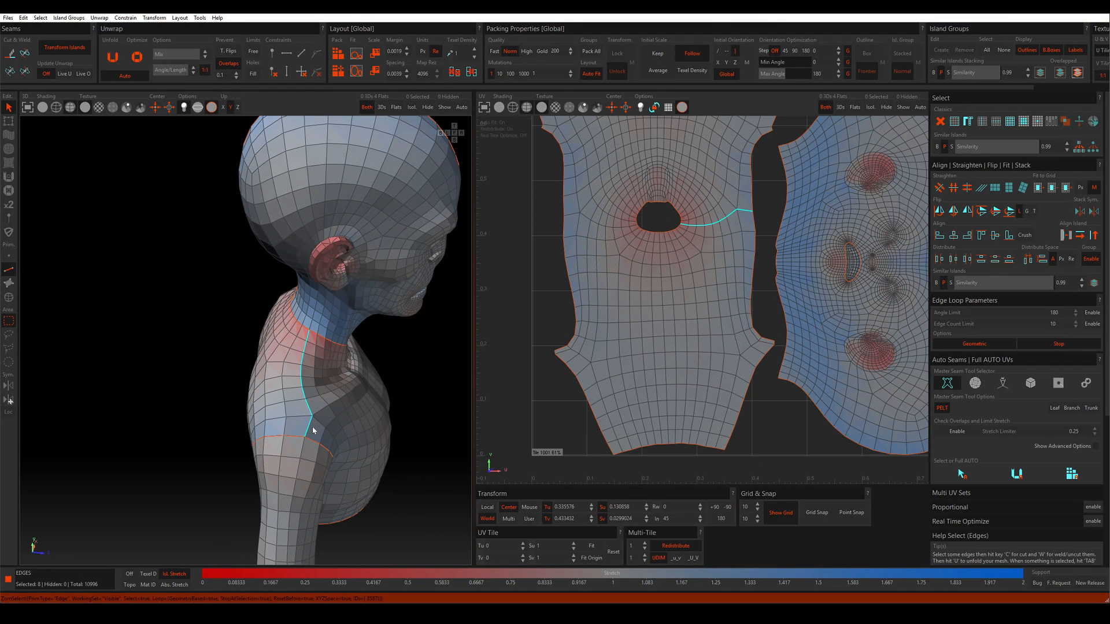
pyautogui.scroll(-3, 309, 426)
pyautogui.keyDown('alt'); pyautogui.moveTo(304, 407); pyautogui.dragTo(244, 454); pyautogui.keyUp('alt')
pyautogui.scroll(3, 240, 469)
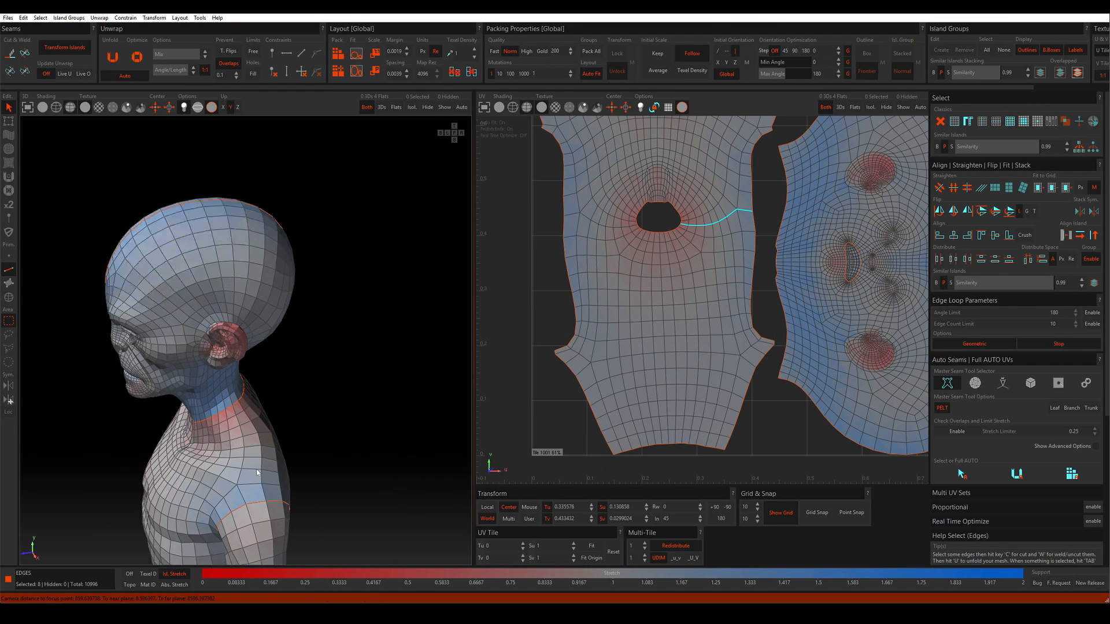
pyautogui.press('c')
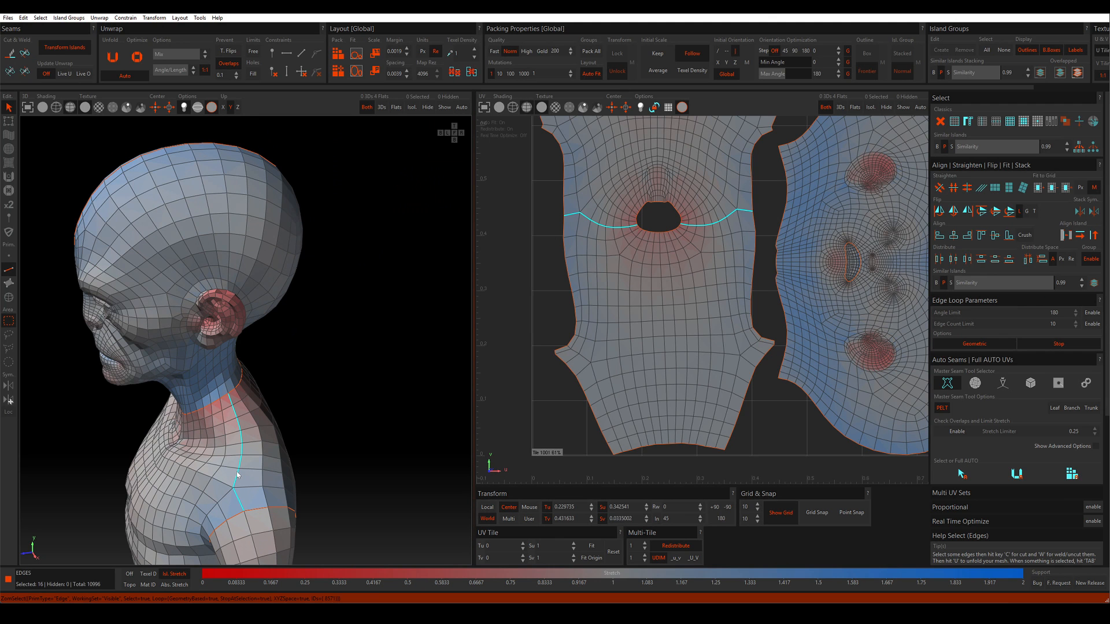
pyautogui.press('u')
pyautogui.scroll(-4, 483, 317)
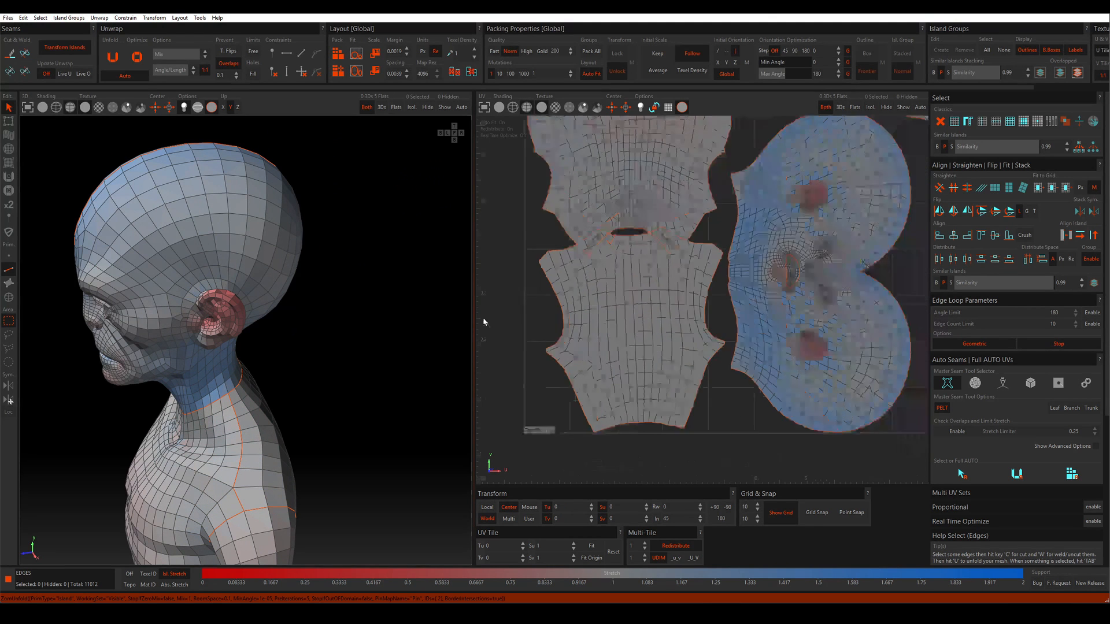
# Enable Fill Holes for unfolding, re-unfold the head island around the mouth opening, and inspect the head and torso islands.
pyautogui.scroll(5, 656, 292)
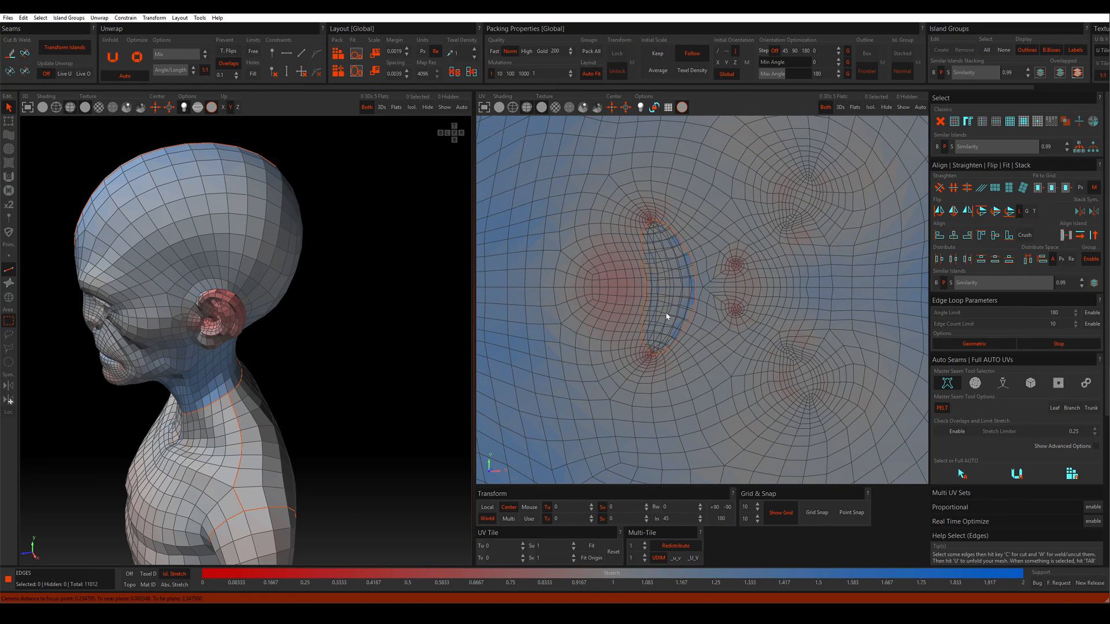
pyautogui.scroll(-1, 667, 316)
pyautogui.scroll(-1, 665, 272)
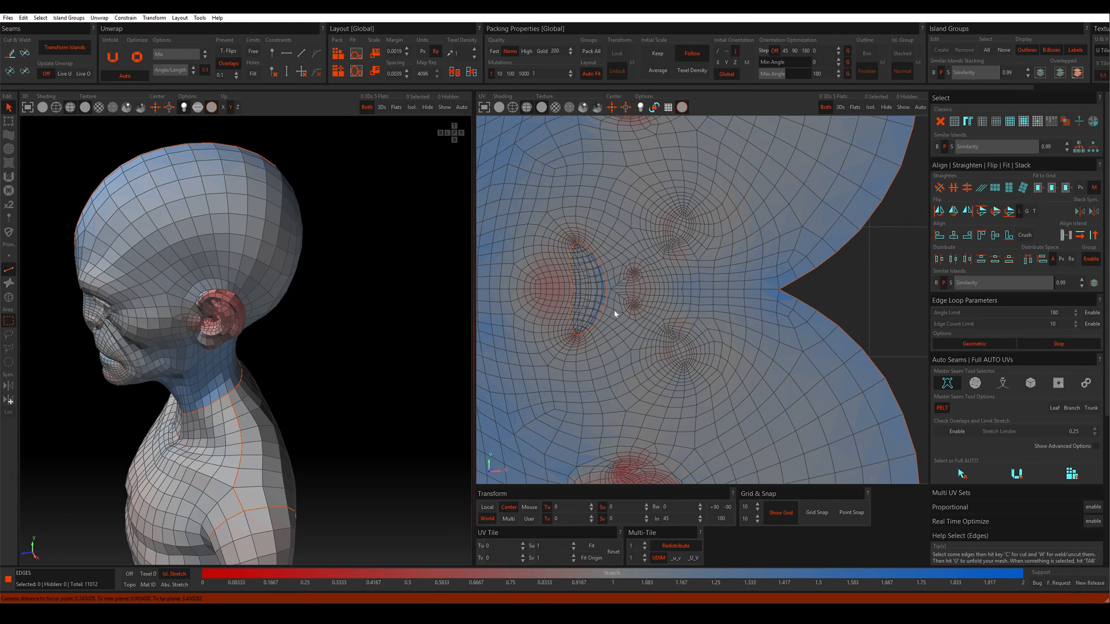
pyautogui.click(254, 74)
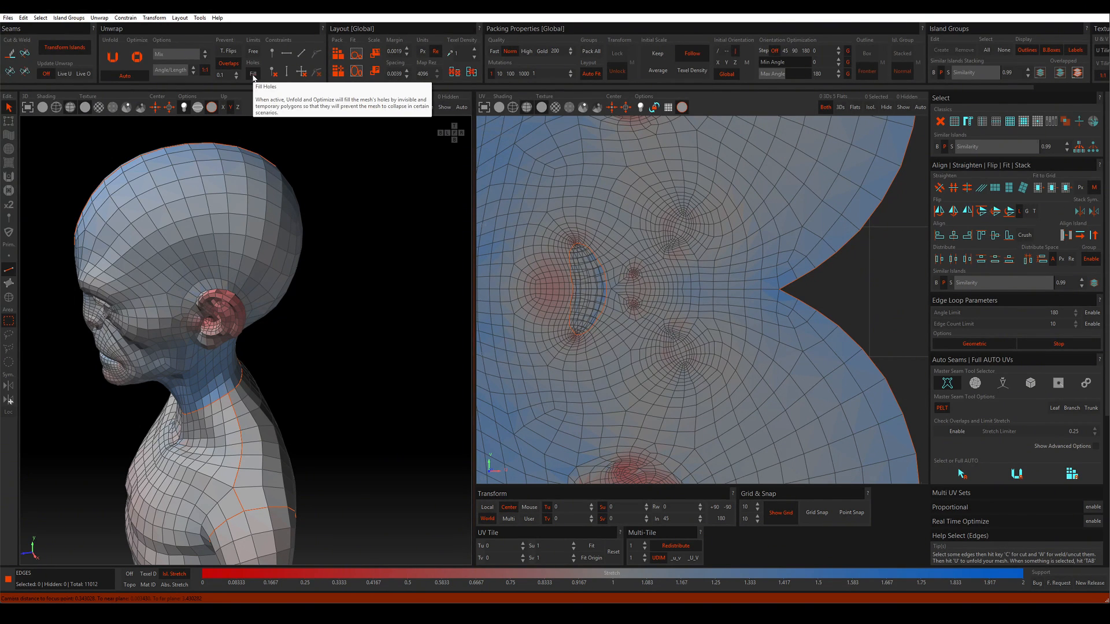
pyautogui.scroll(-4, 633, 286)
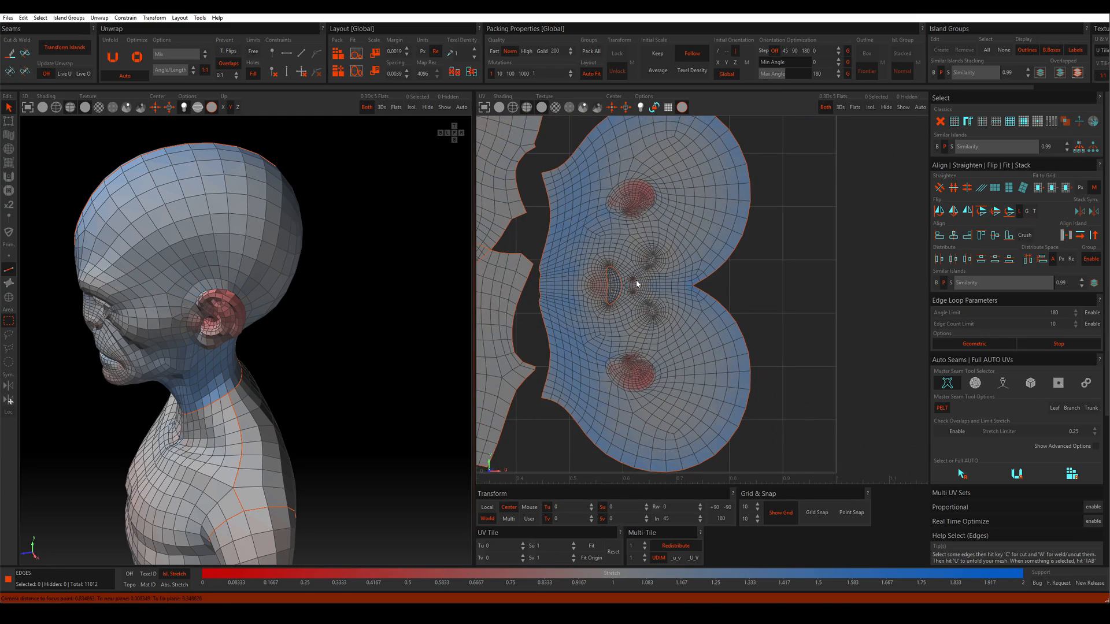
pyautogui.scroll(5, 636, 280)
pyautogui.scroll(-6, 630, 234)
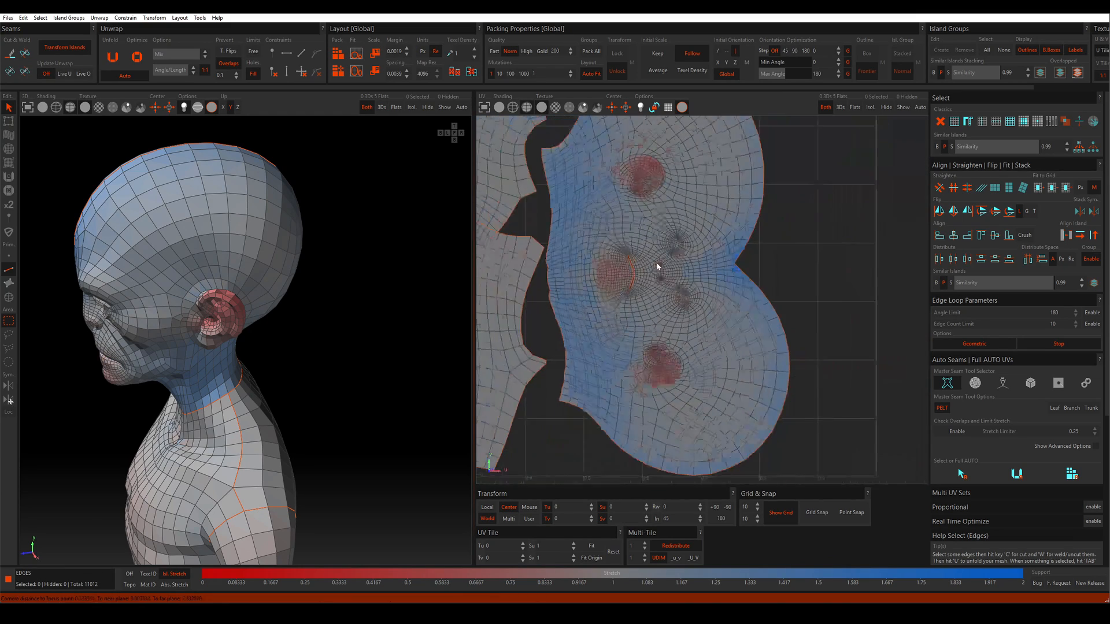
pyautogui.scroll(3, 643, 303)
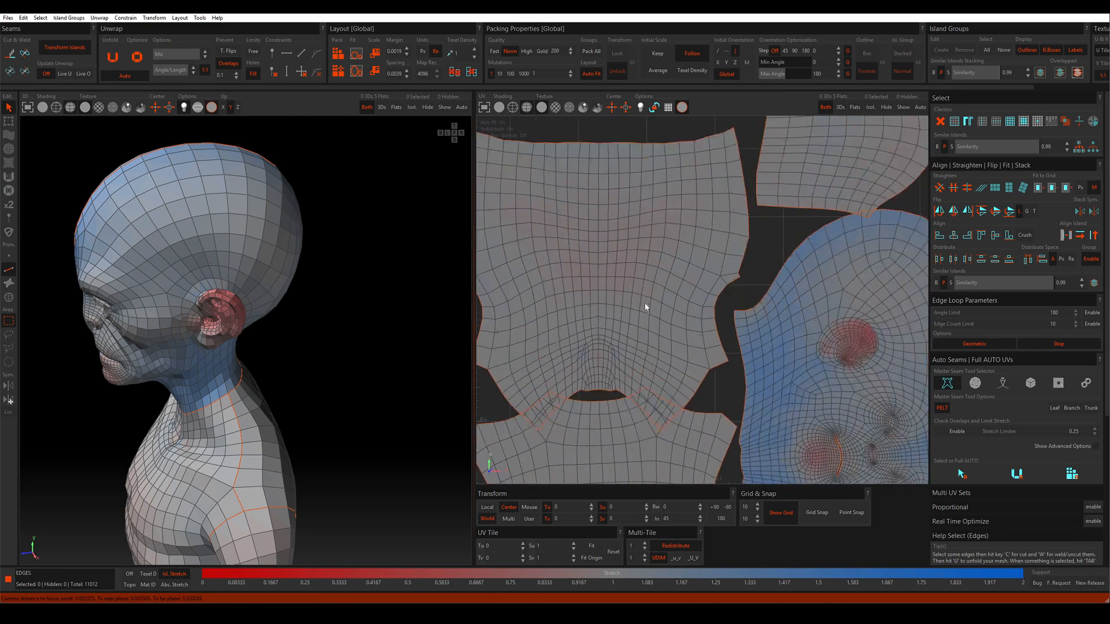
pyautogui.scroll(-2, 705, 350)
pyautogui.scroll(3, 661, 280)
pyautogui.scroll(-3, 711, 308)
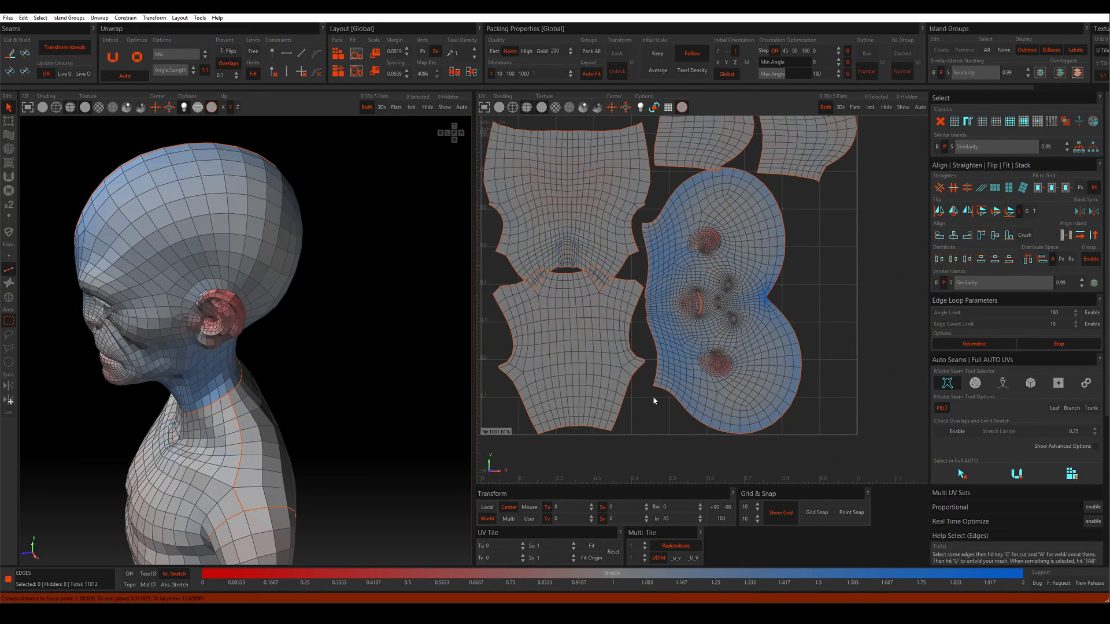
# Constrain the open-end borders of both arm islands, opposite the rounded shoulder side, to vertical and unfold the islands.
pyautogui.keyDown('alt'); pyautogui.moveTo(674, 183); pyautogui.dragTo(654, 253, button='middle'); pyautogui.keyUp('alt')
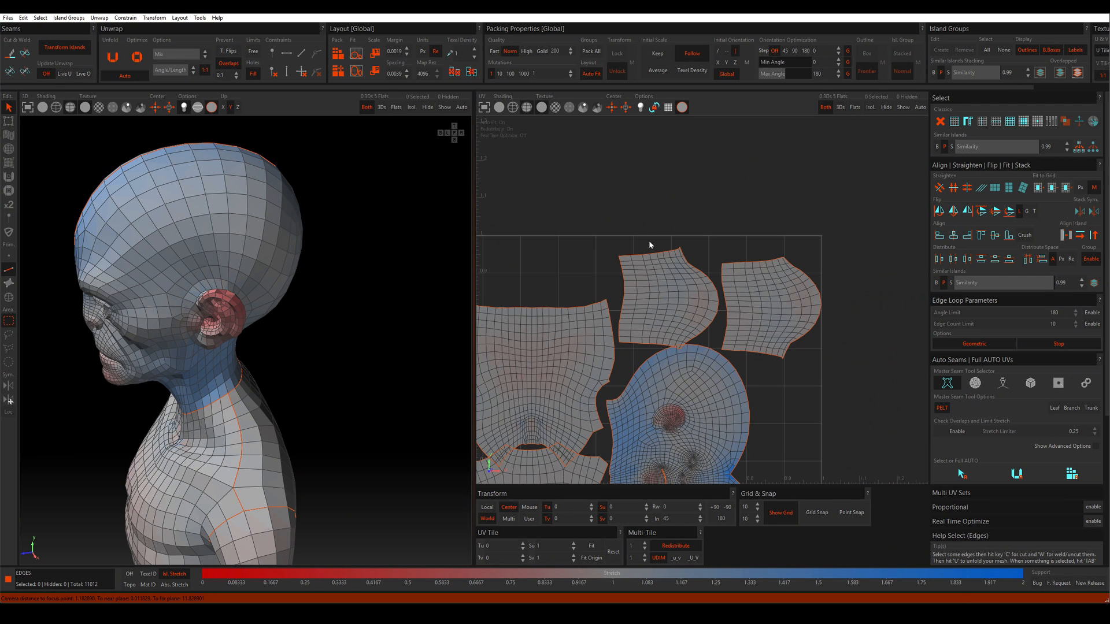
pyautogui.scroll(5, 630, 268)
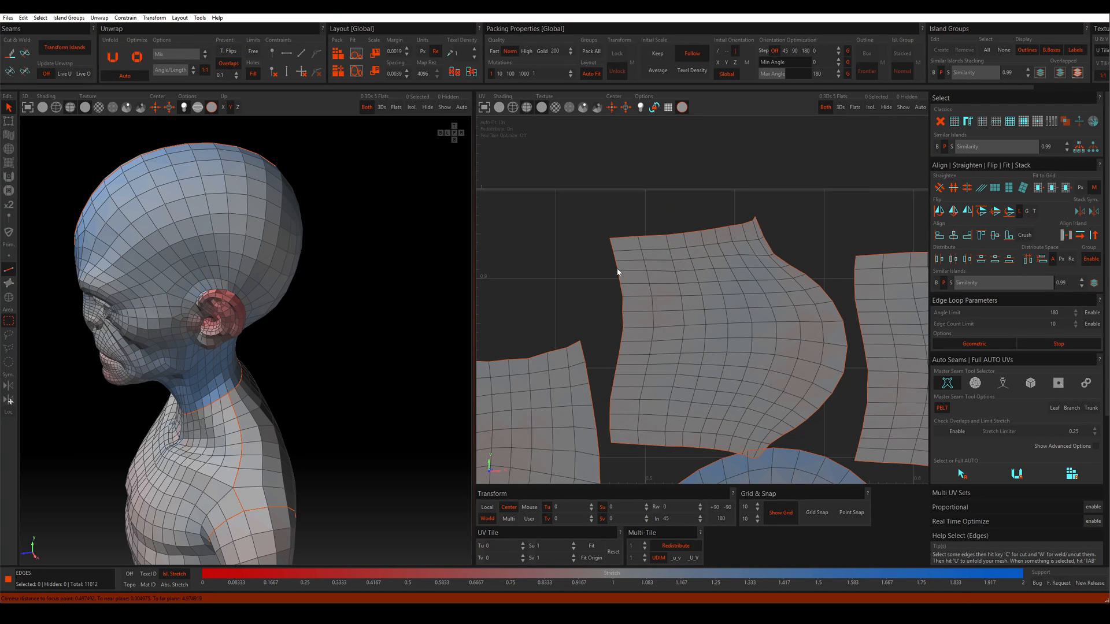
pyautogui.keyDown('alt'); pyautogui.moveTo(636, 277); pyautogui.dragTo(598, 229, button='middle'); pyautogui.keyUp('alt')
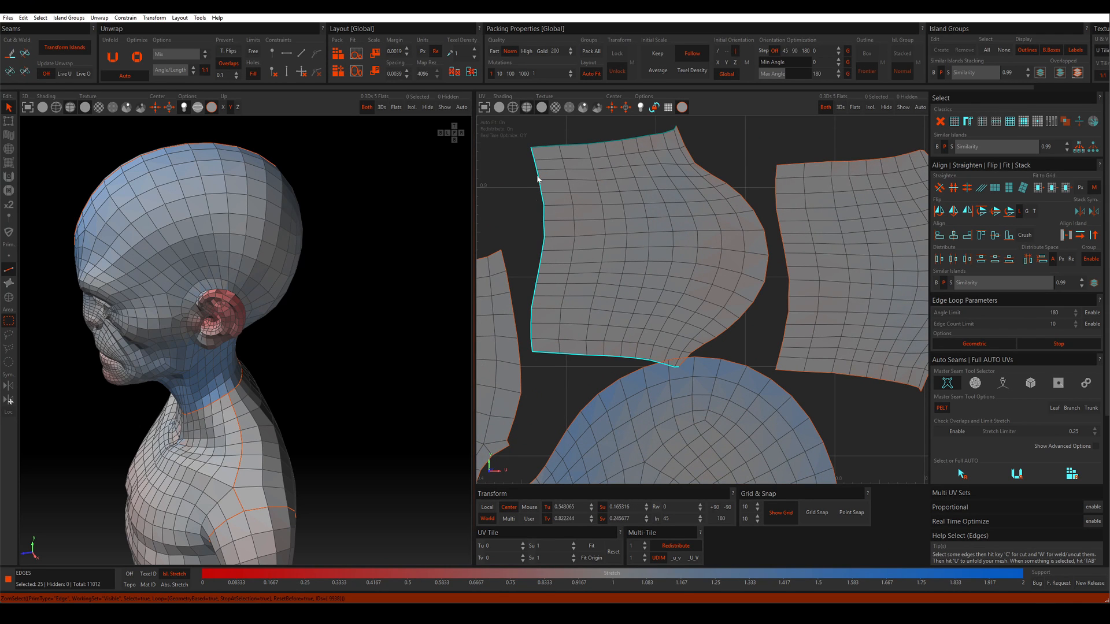
pyautogui.click(533, 155)
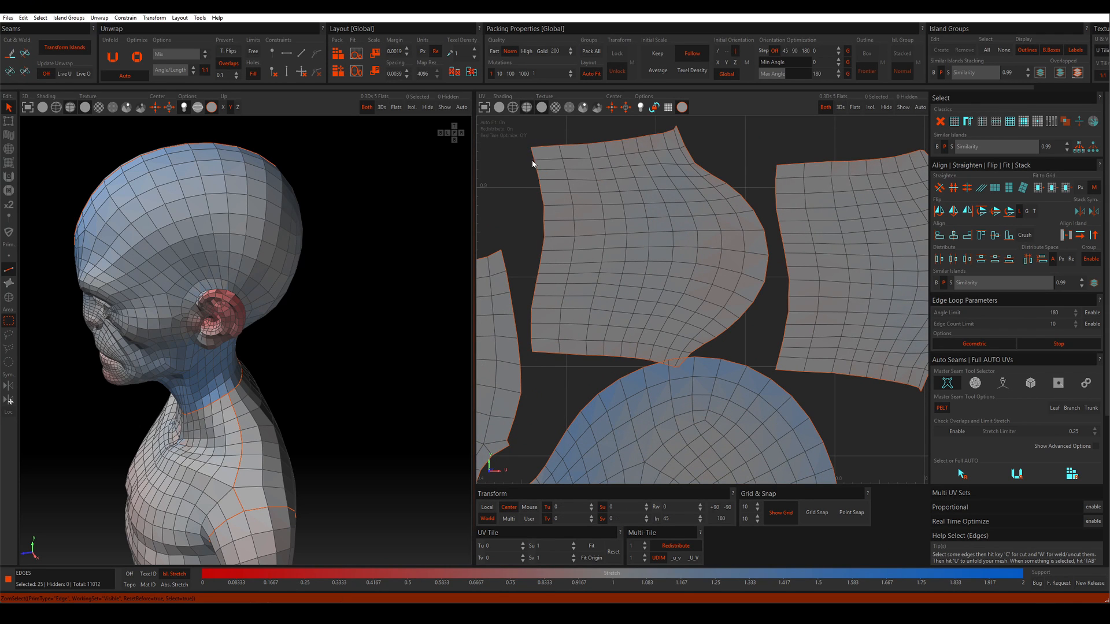
pyautogui.keyDown('shift'); pyautogui.click(546, 344); pyautogui.keyUp('shift')
pyautogui.keyDown('ctrl'); pyautogui.click(776, 176); pyautogui.keyUp('ctrl')
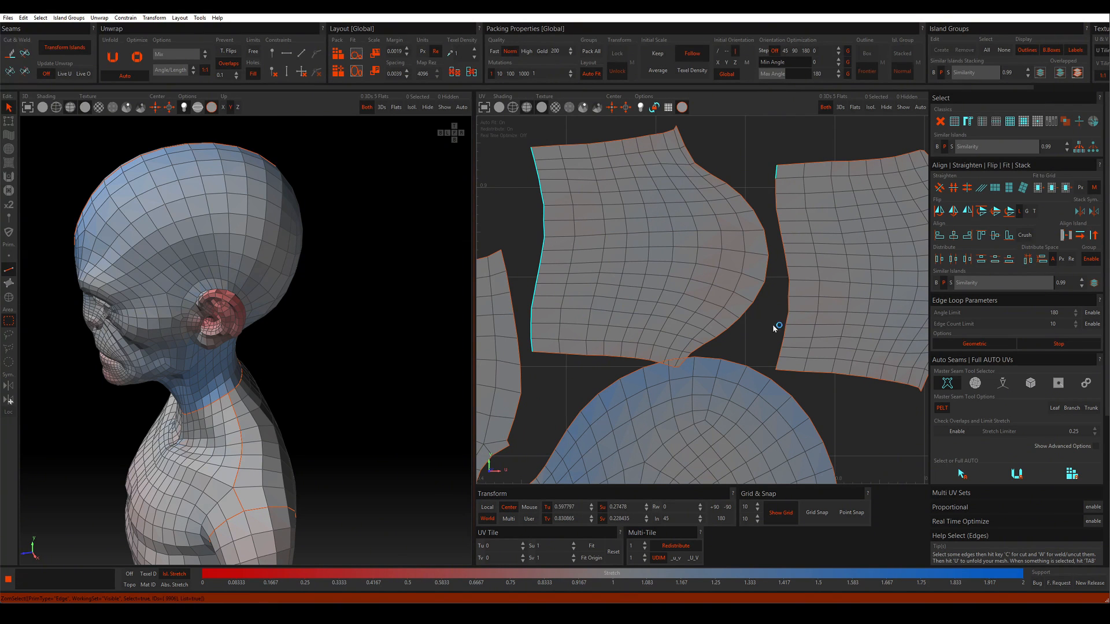
pyautogui.keyDown('shift'); pyautogui.click(777, 365); pyautogui.keyUp('shift')
pyautogui.scroll(-2, 759, 296)
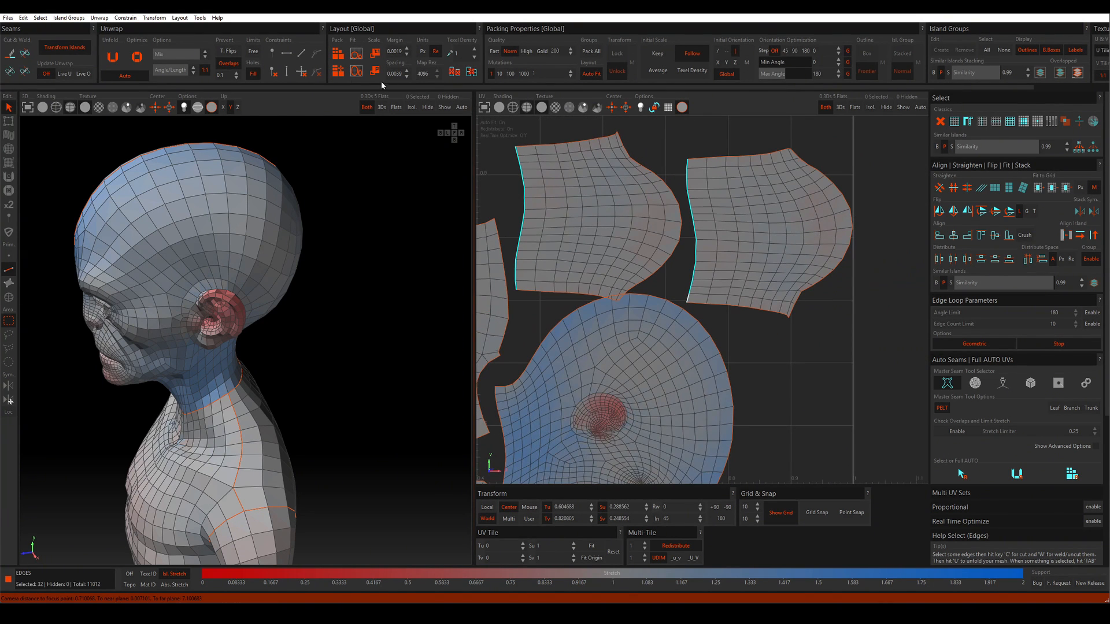
pyautogui.click(287, 72)
pyautogui.scroll(-2, 745, 227)
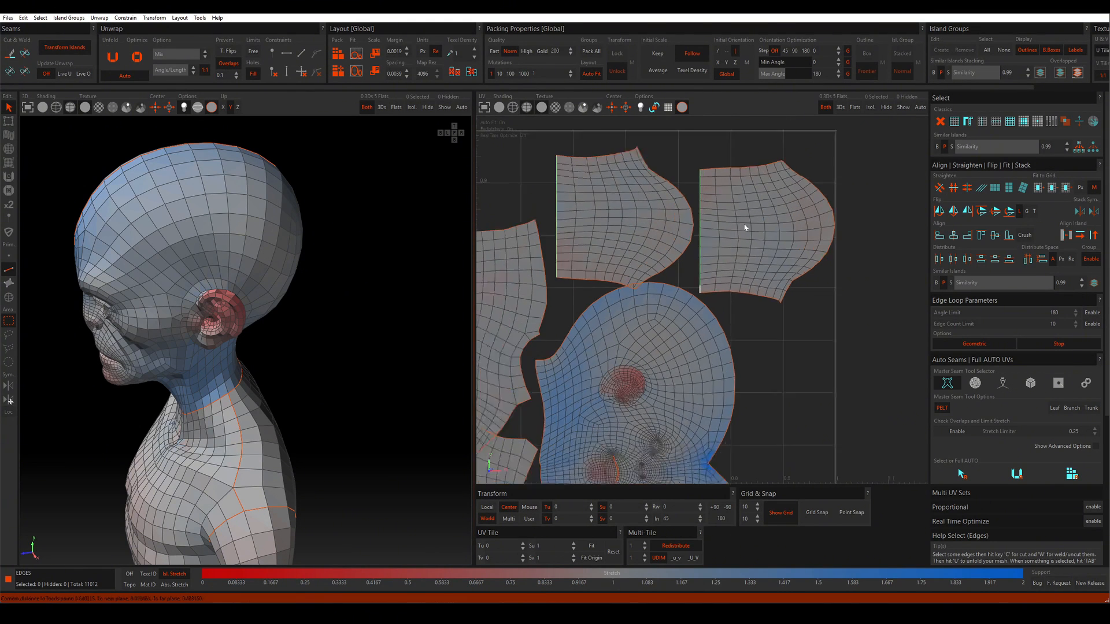
# Select the two long side borders of the arm island nearer the torso, from the vertical end to the shoulder tips.
pyautogui.scroll(-1, 745, 228)
pyautogui.moveTo(536, 308); pyautogui.dragTo(686, 208, button='middle')
pyautogui.moveTo(772, 165); pyautogui.dragTo(720, 258, button='middle')
pyautogui.scroll(2, 721, 258)
pyautogui.click(681, 286)
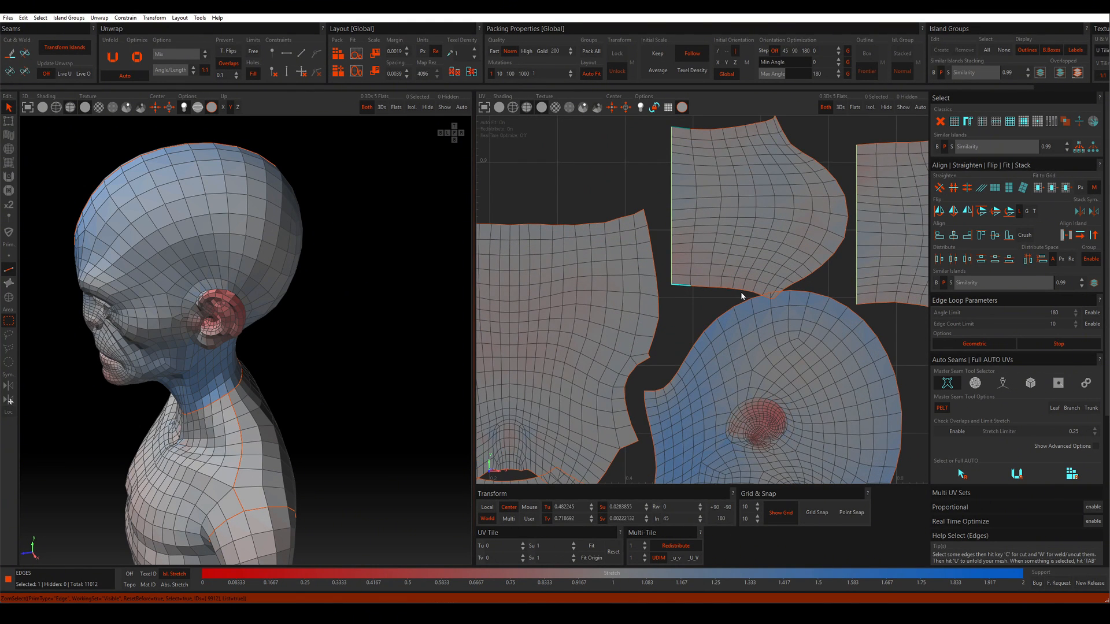
pyautogui.scroll(4, 772, 299)
pyautogui.keyDown('shift'); pyautogui.click(776, 300); pyautogui.keyUp('shift')
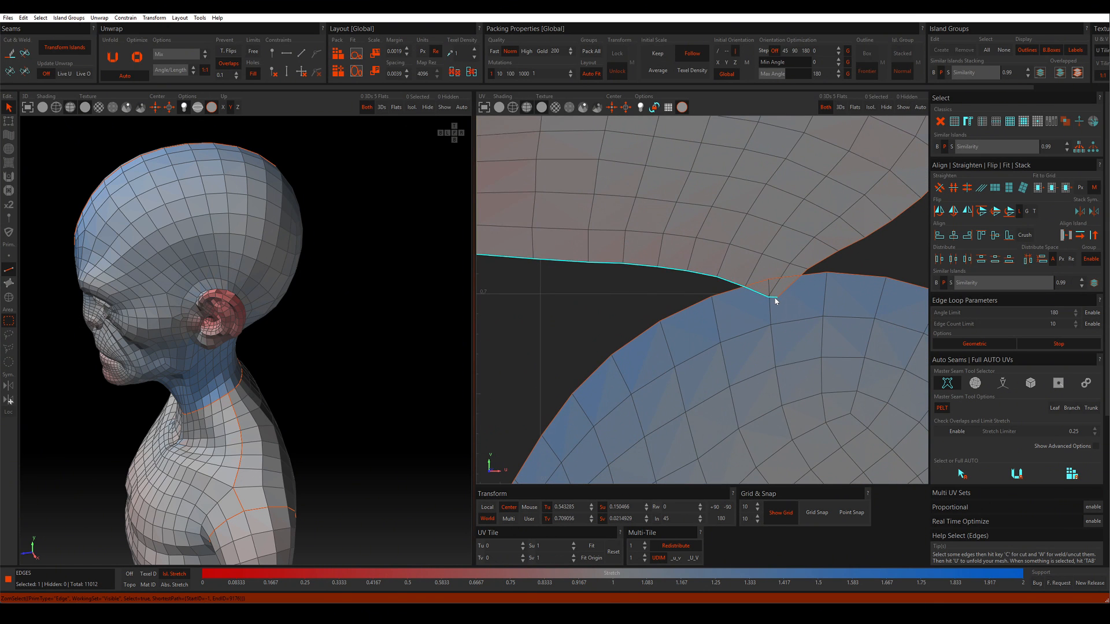
pyautogui.scroll(-4, 776, 299)
pyautogui.scroll(-2, 748, 261)
pyautogui.keyDown('shift'); pyautogui.click(697, 151); pyautogui.keyUp('shift')
pyautogui.scroll(4, 769, 146)
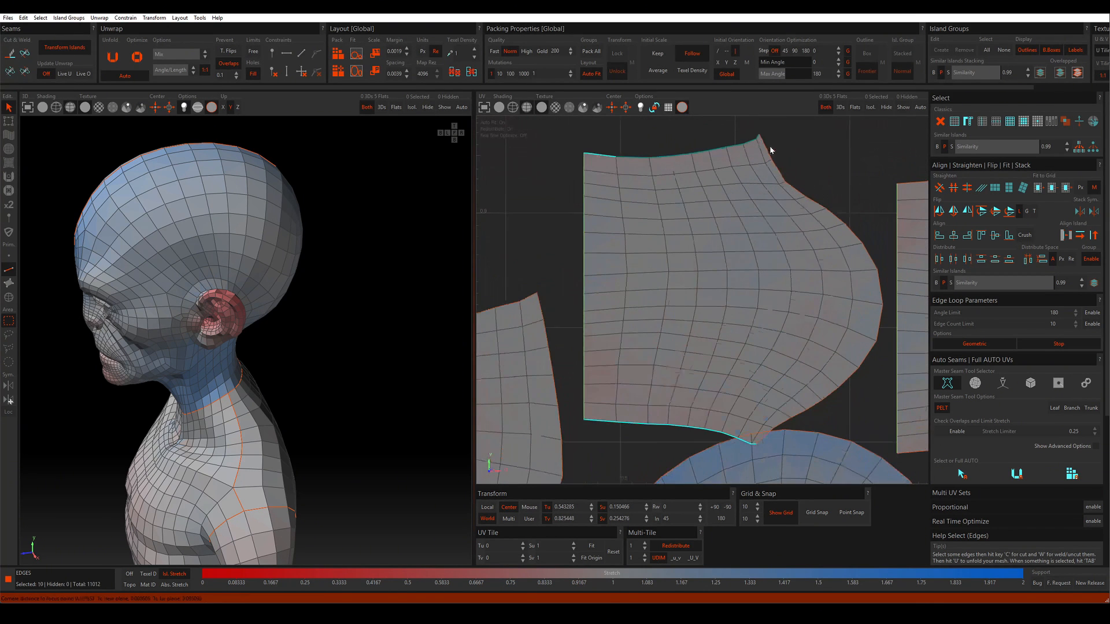
pyautogui.keyDown('shift'); pyautogui.click(757, 137); pyautogui.keyUp('shift')
# Add the other arm island's two long side borders to the selection, constrain them all to horizontal, and unfold both arms.
pyautogui.moveTo(914, 204); pyautogui.dragTo(574, 249, button='middle')
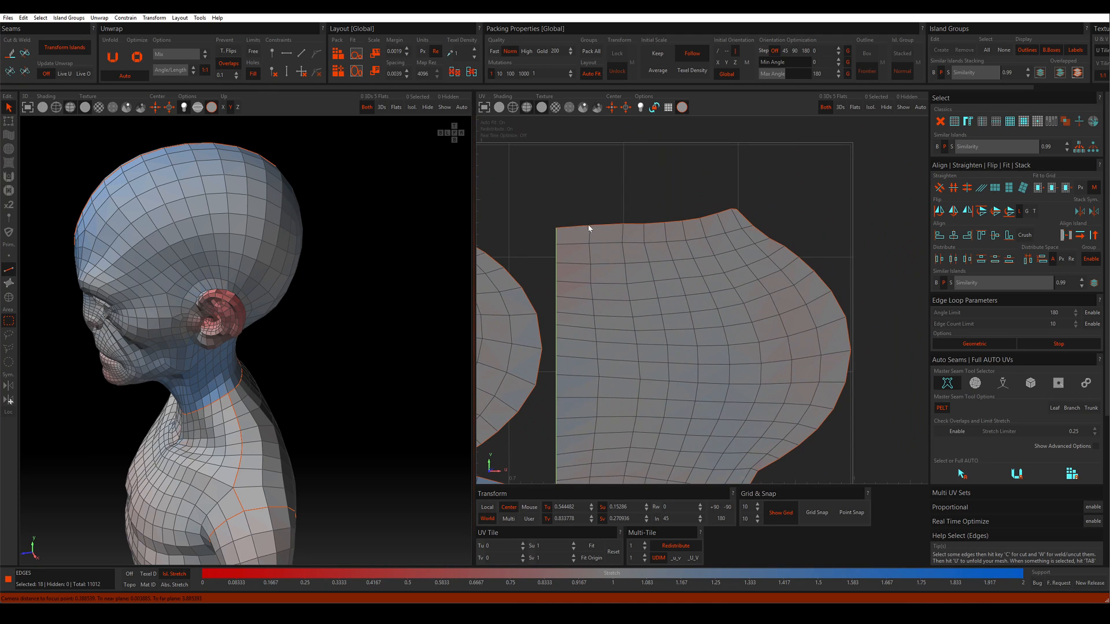
pyautogui.keyDown('ctrl'); pyautogui.click(582, 229); pyautogui.keyUp('ctrl')
pyautogui.keyDown('shift'); pyautogui.click(734, 213); pyautogui.keyUp('shift')
pyautogui.scroll(-3, 718, 252)
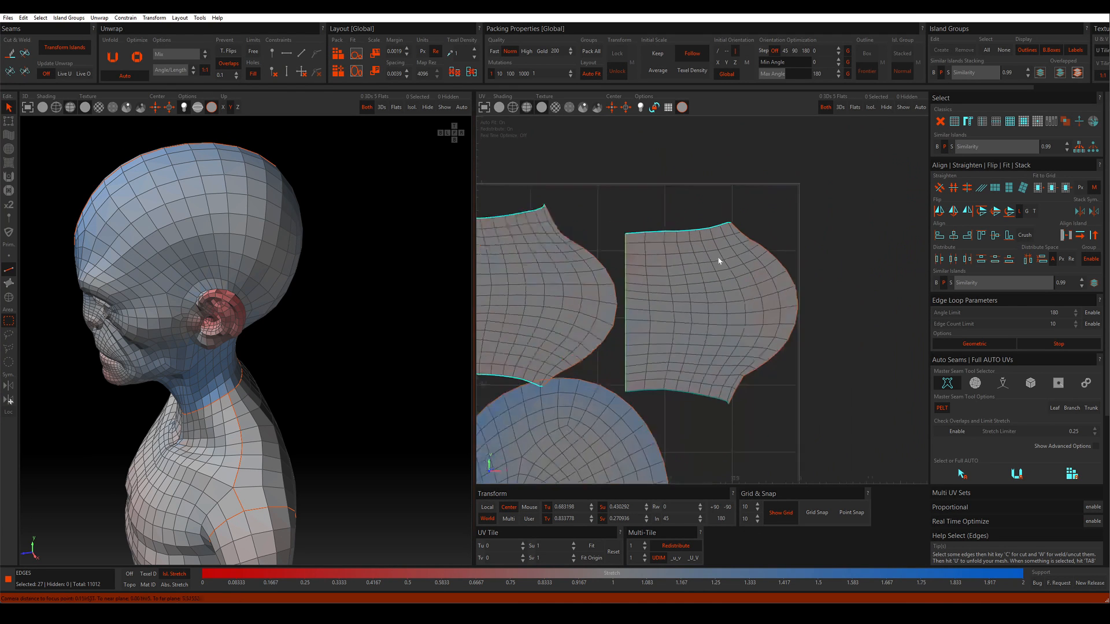
pyautogui.moveTo(645, 428); pyautogui.dragTo(666, 313, button='middle')
pyautogui.scroll(3, 665, 313)
pyautogui.keyDown('ctrl'); pyautogui.click(648, 254); pyautogui.keyUp('ctrl')
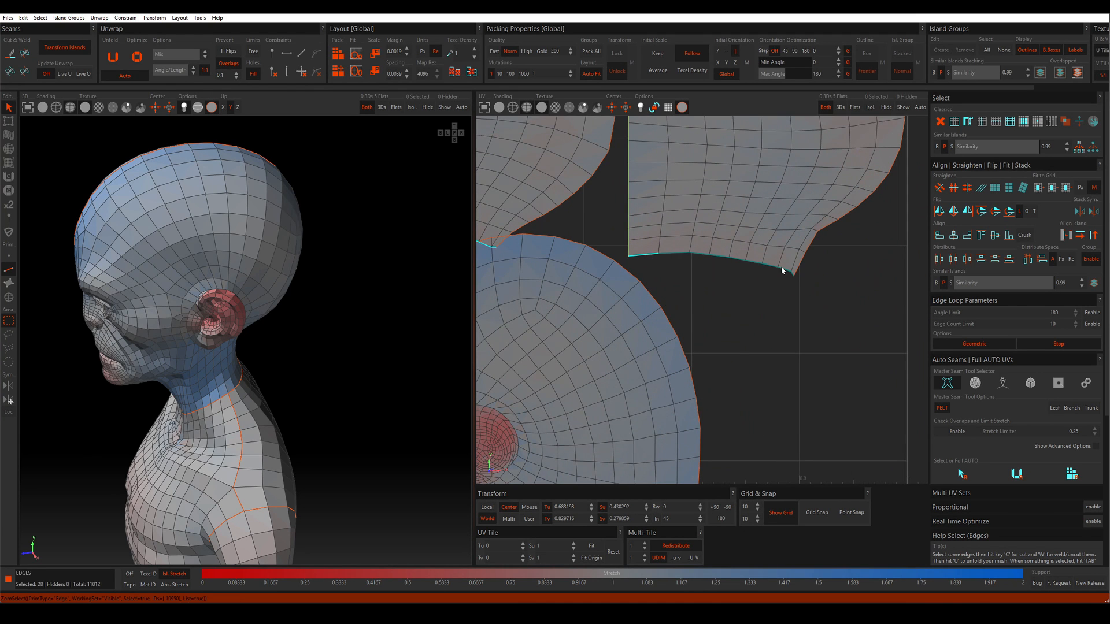
pyautogui.keyDown('shift'); pyautogui.click(792, 276); pyautogui.keyUp('shift')
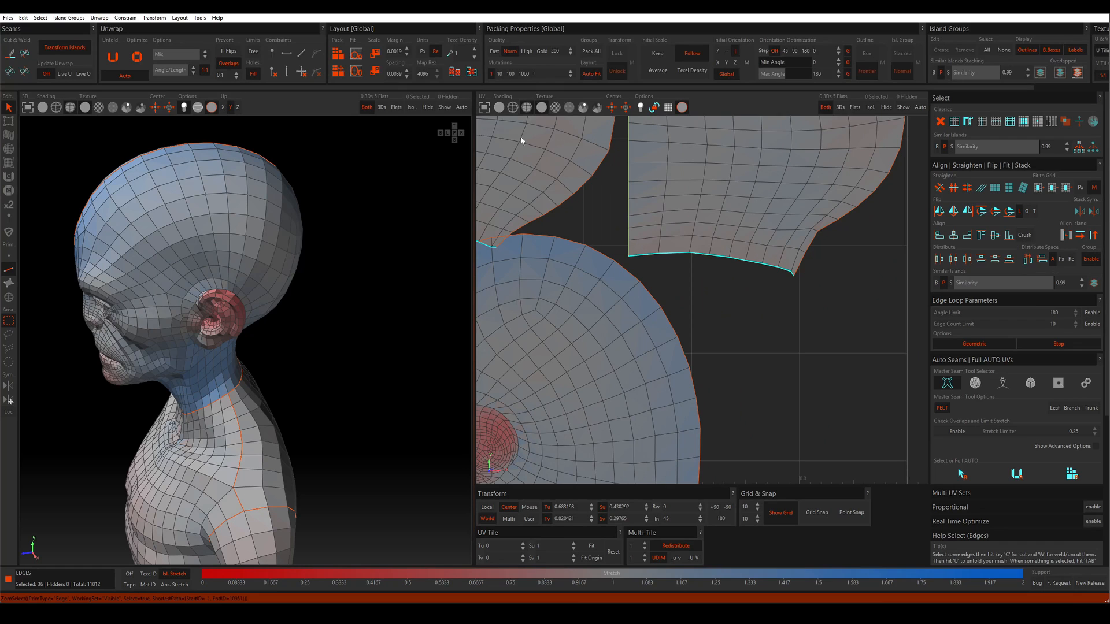
pyautogui.click(288, 56)
pyautogui.moveTo(788, 146); pyautogui.dragTo(788, 240, button='middle')
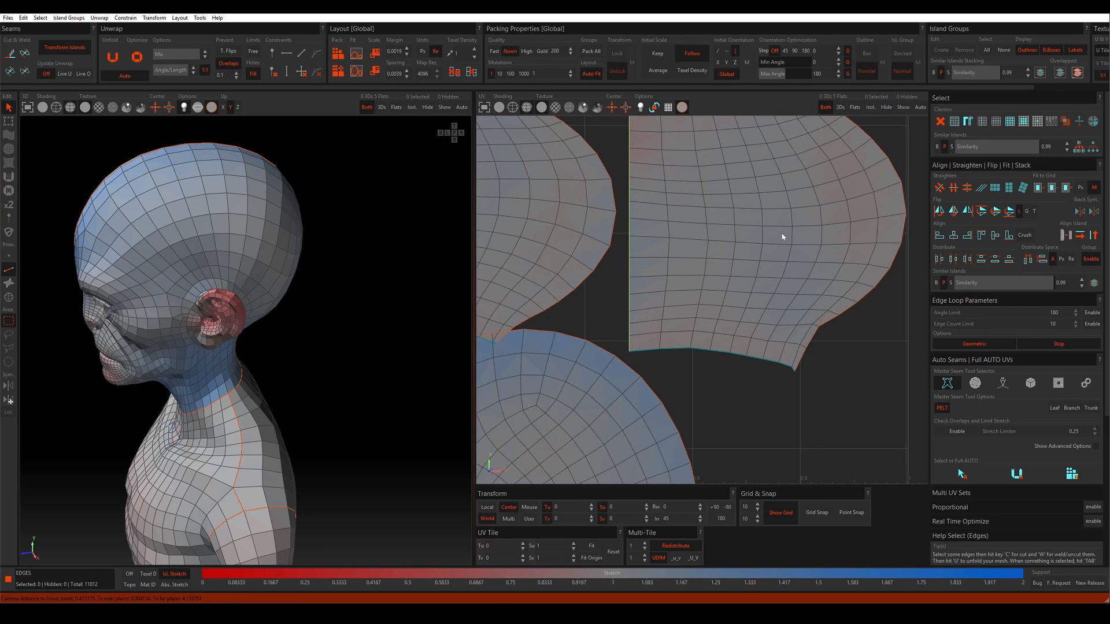
pyautogui.press('u')
pyautogui.scroll(-5, 745, 237)
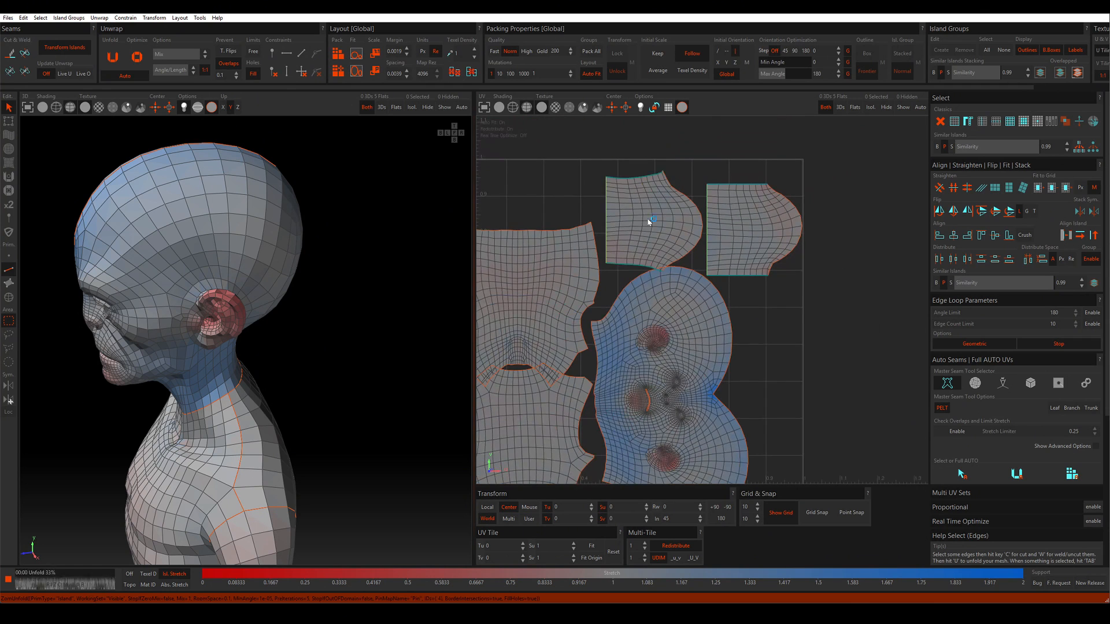
# Constrain the head island's neck border, from one corner to the other, to horizontal and unfold the head.
pyautogui.moveTo(591, 277); pyautogui.dragTo(676, 210, button='middle')
pyautogui.moveTo(724, 364); pyautogui.dragTo(724, 226, button='middle')
pyautogui.scroll(2, 681, 201)
pyautogui.moveTo(680, 112); pyautogui.dragTo(688, 227, button='middle')
pyautogui.scroll(3, 686, 237)
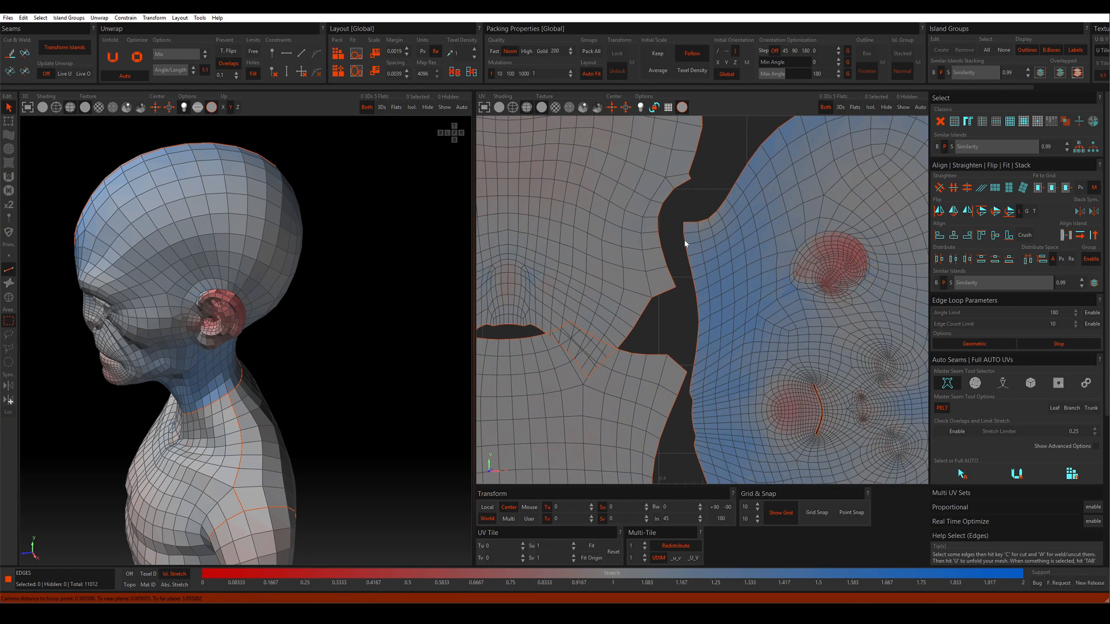
pyautogui.doubleClick(686, 245)
pyautogui.scroll(-3, 686, 246)
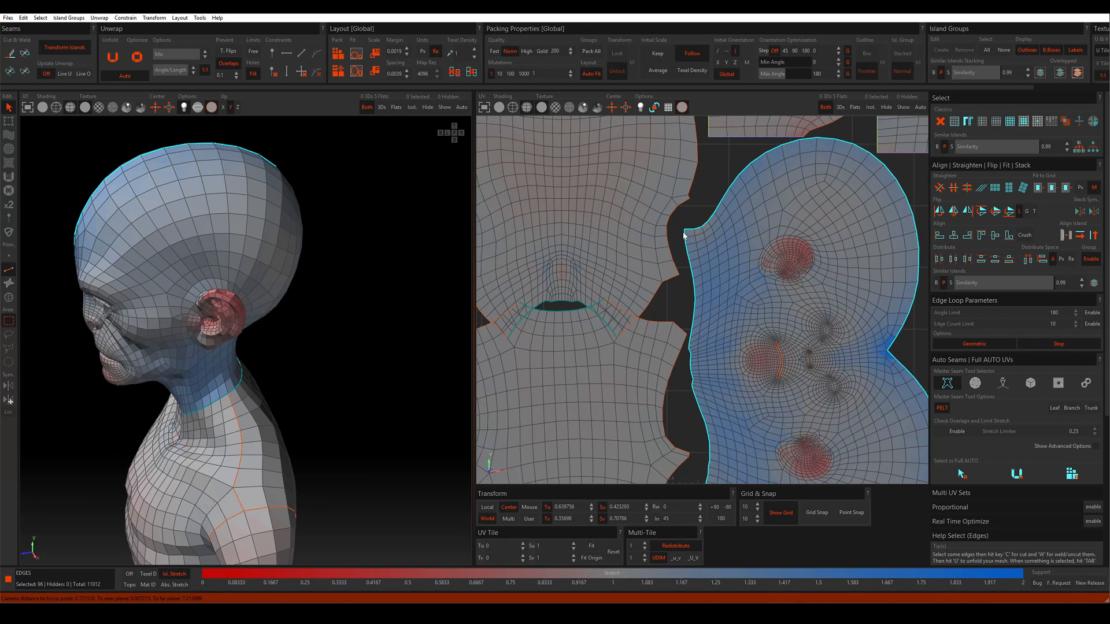
pyautogui.click(684, 233)
pyautogui.moveTo(712, 452); pyautogui.dragTo(714, 301, button='middle')
pyautogui.scroll(2, 710, 349)
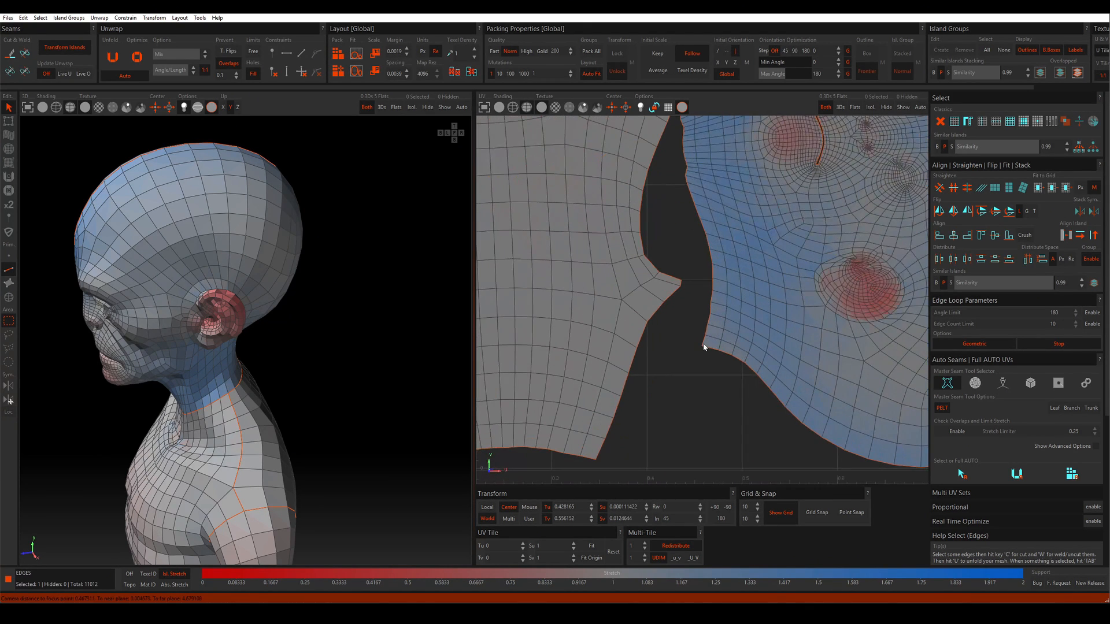
pyautogui.doubleClick(706, 347)
pyautogui.scroll(-4, 704, 280)
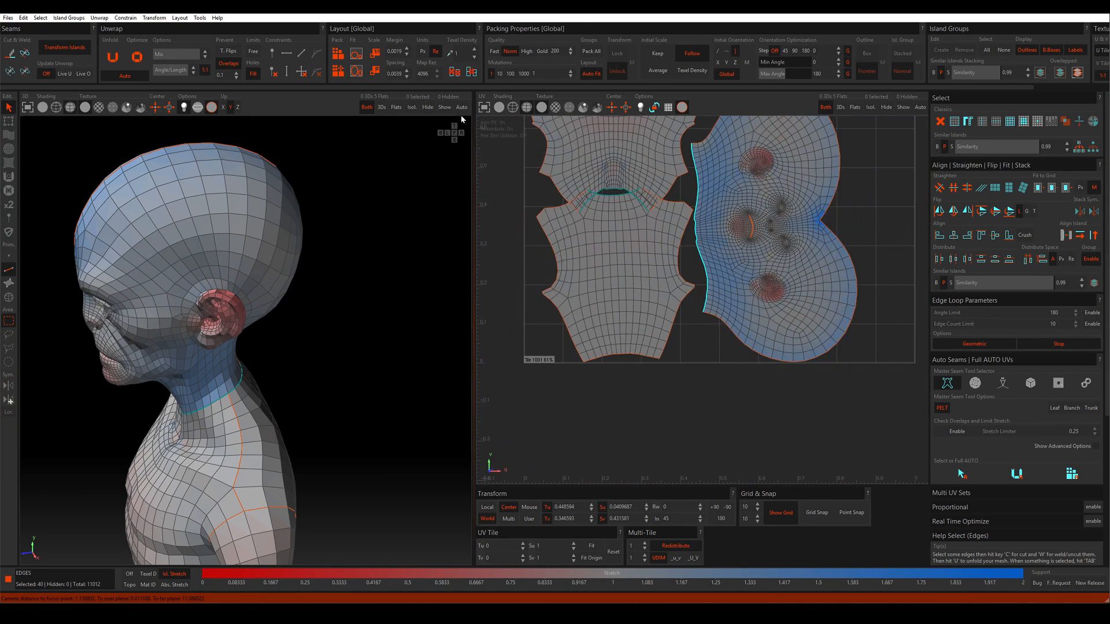
pyautogui.click(292, 59)
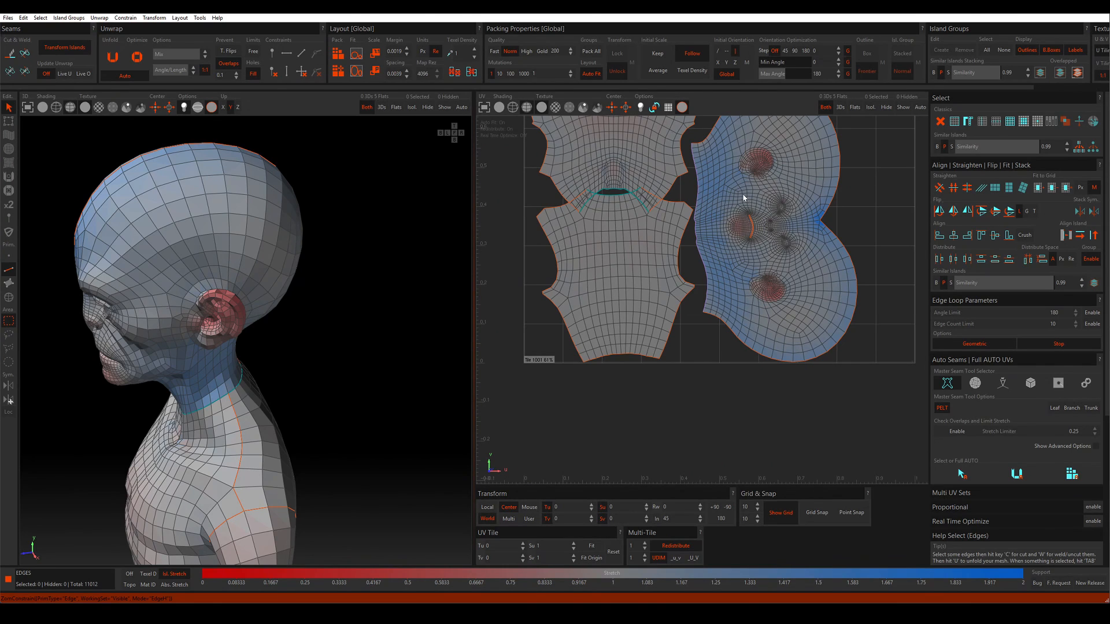
pyautogui.press('u')
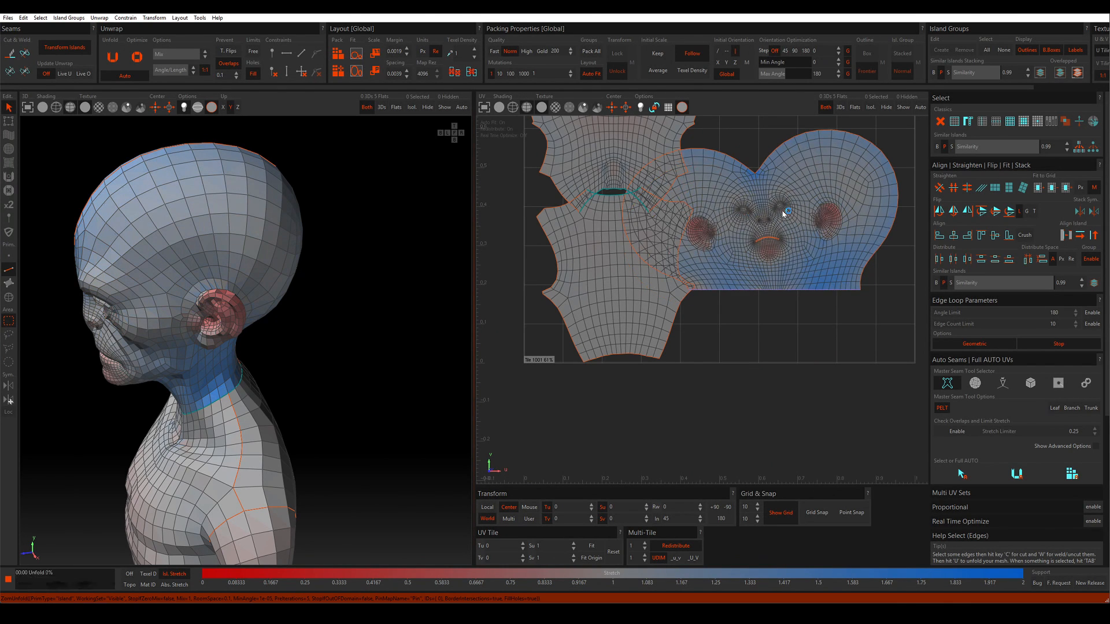
# Repack the islands into the UV tile and run Optimize on them.
pyautogui.scroll(-3, 766, 225)
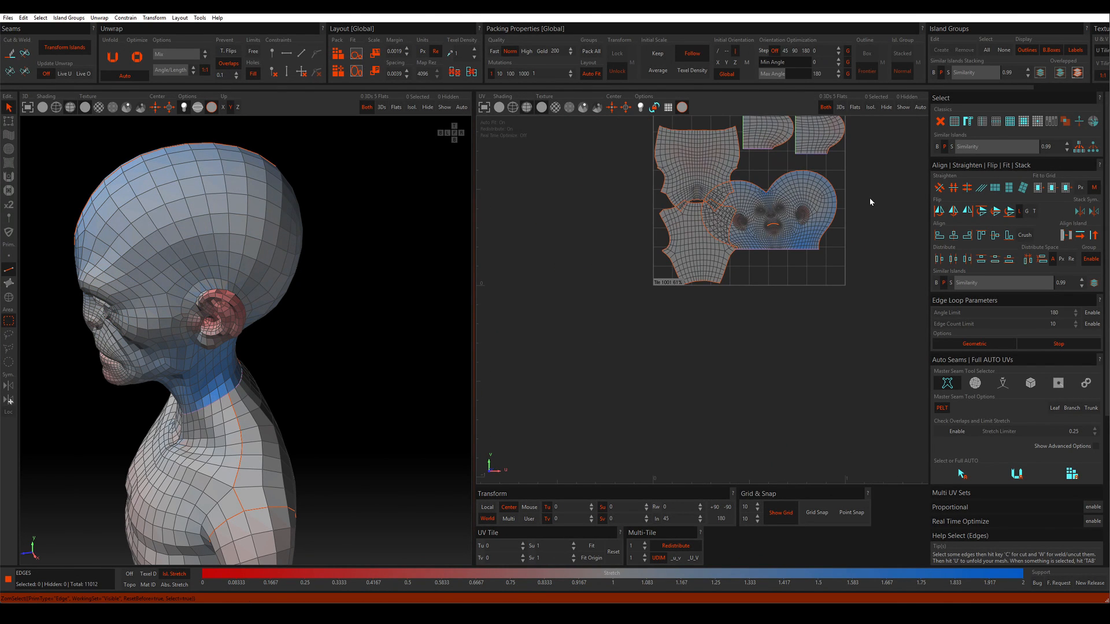
pyautogui.scroll(3, 719, 265)
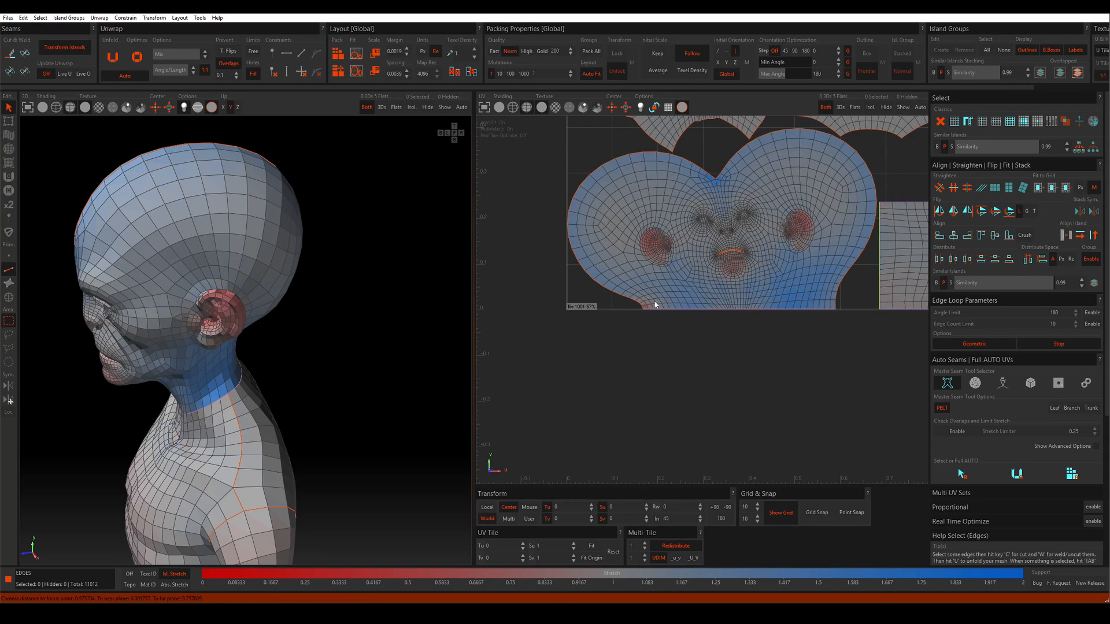
pyautogui.scroll(2, 654, 305)
pyautogui.moveTo(803, 274); pyautogui.dragTo(687, 287, button='middle')
pyautogui.scroll(-2, 643, 265)
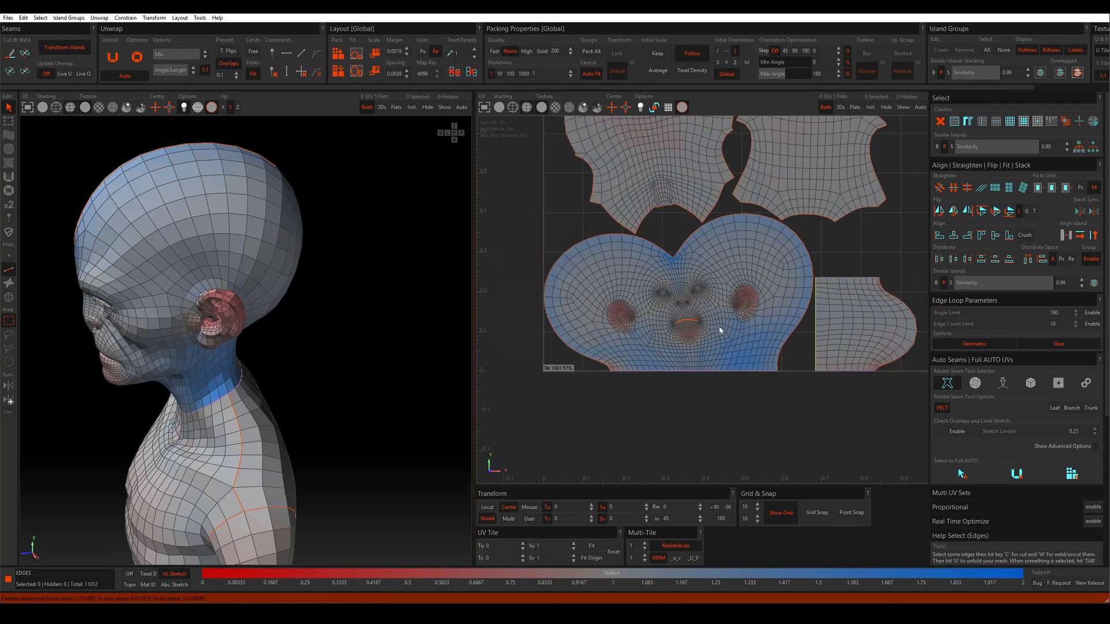
pyautogui.scroll(-1, 674, 302)
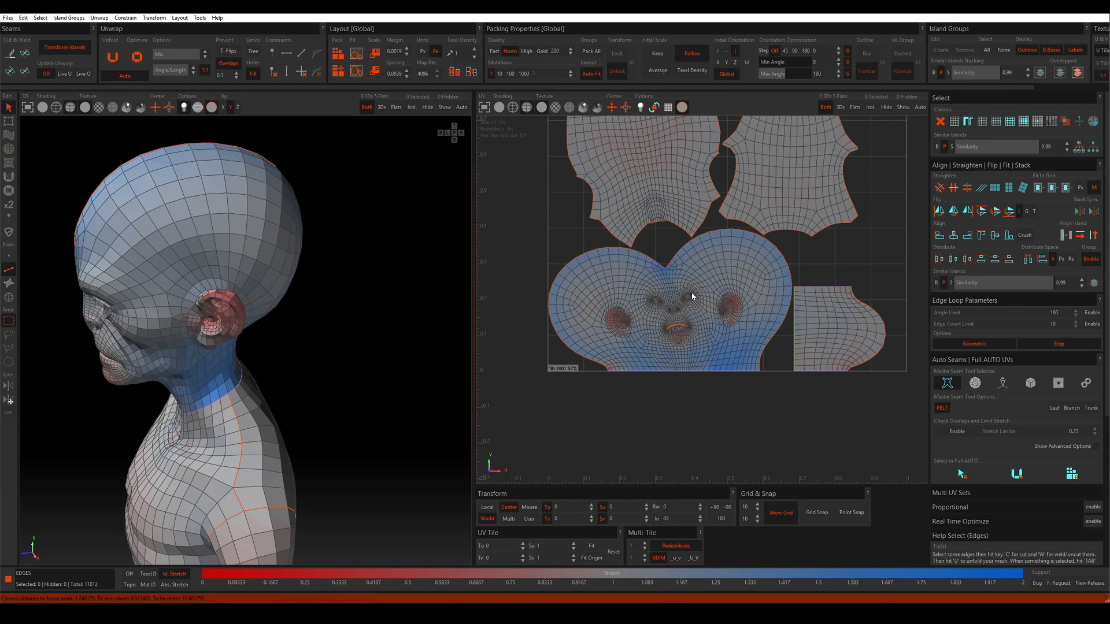
pyautogui.press('o')
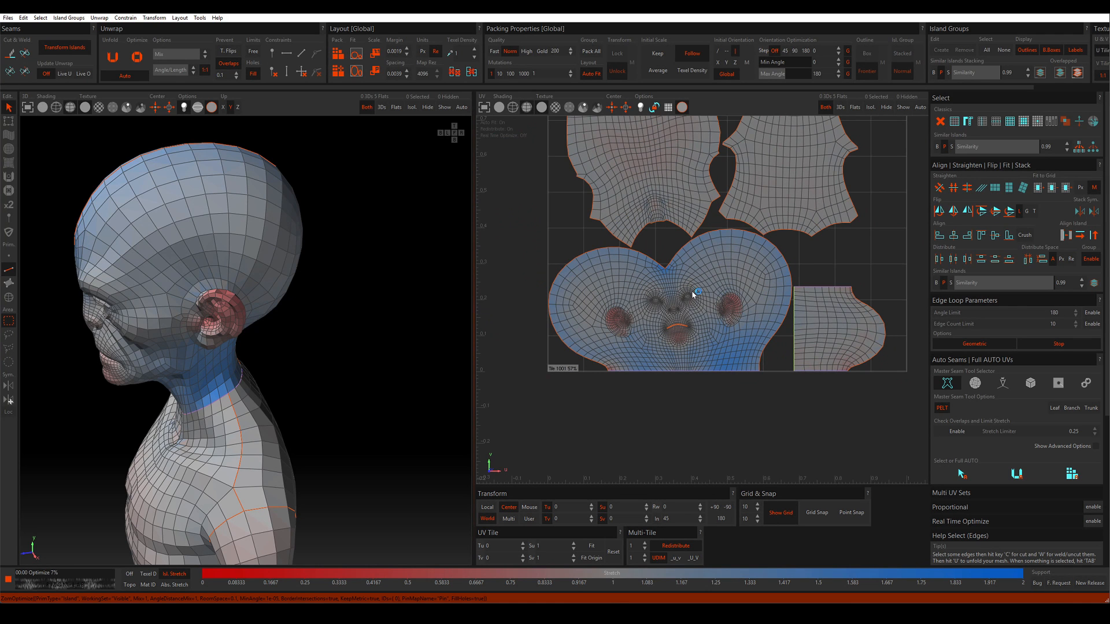
# Select all edges of every island, optimize them, clear the selection and pack the islands back into the UV tile.
pyautogui.scroll(-20, 696, 287)
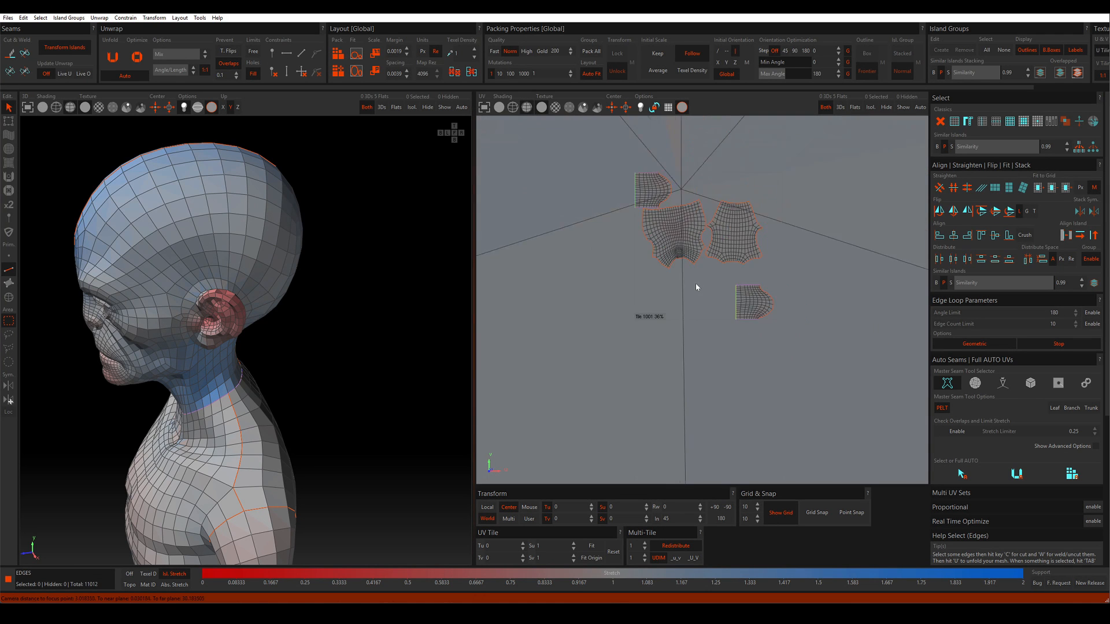
pyautogui.scroll(-15, 704, 292)
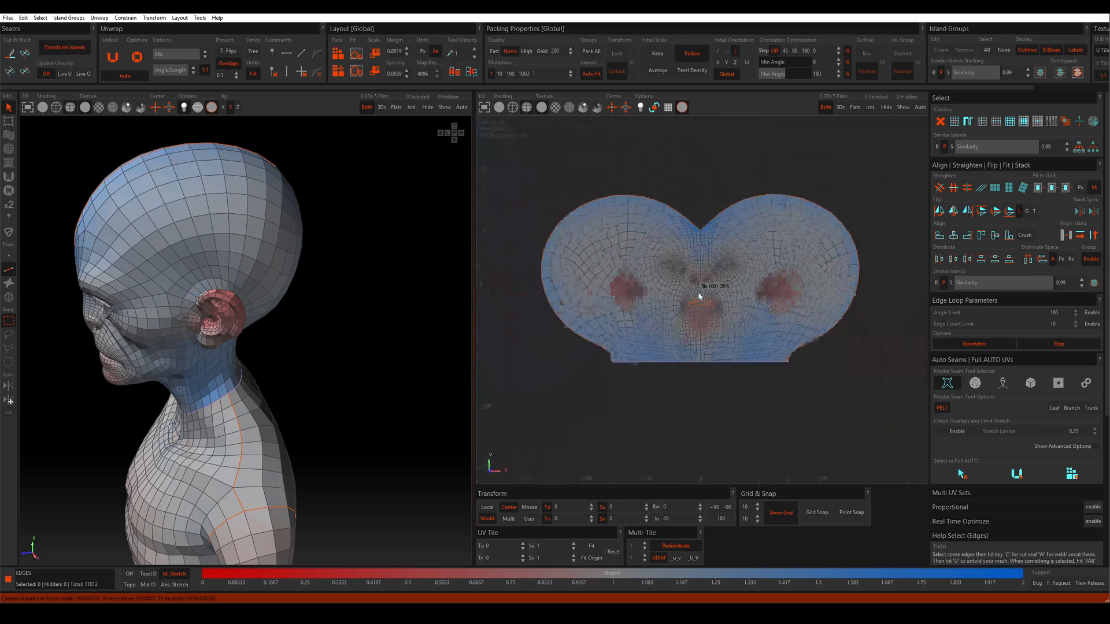
pyautogui.scroll(6, 688, 202)
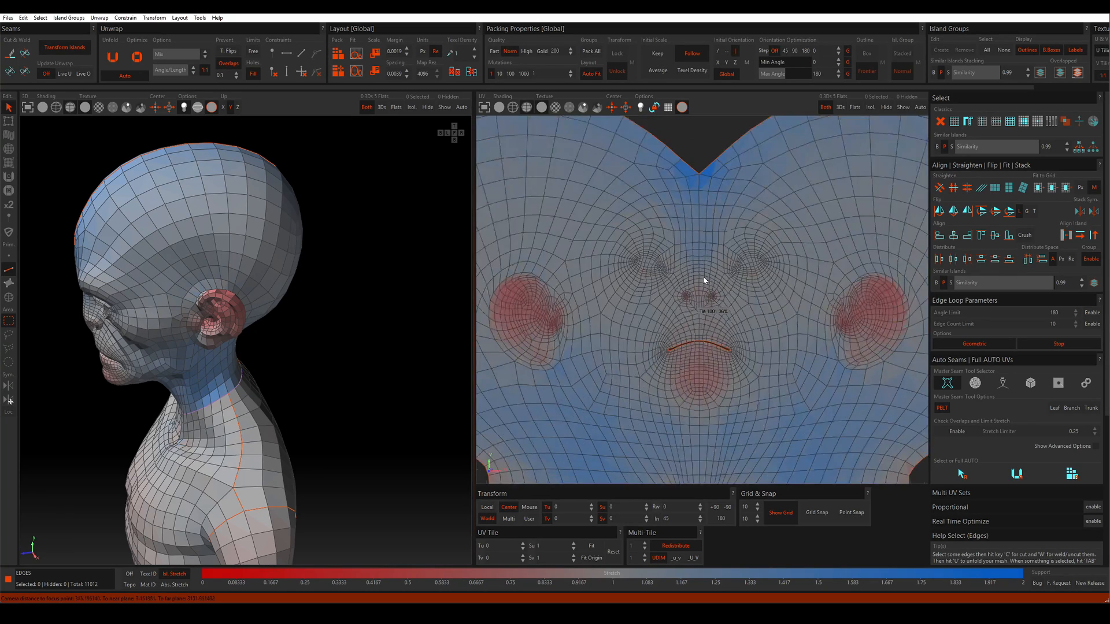
pyautogui.scroll(-4, 688, 202)
pyautogui.hotkey('ctrl', 'a')
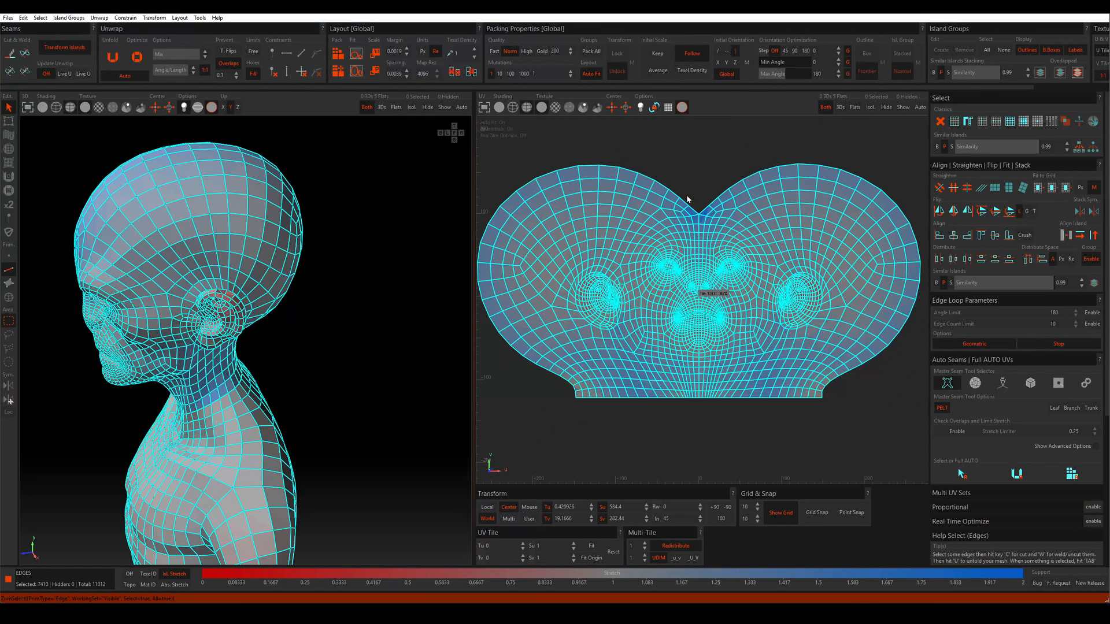
pyautogui.press('o')
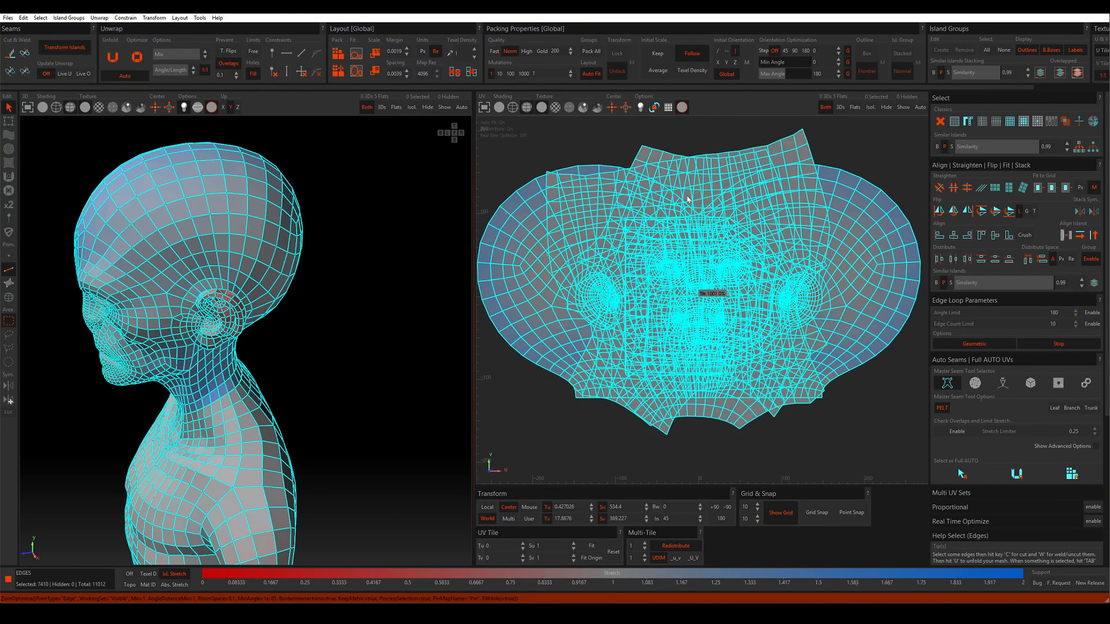
pyautogui.click(692, 131)
pyautogui.press('p')
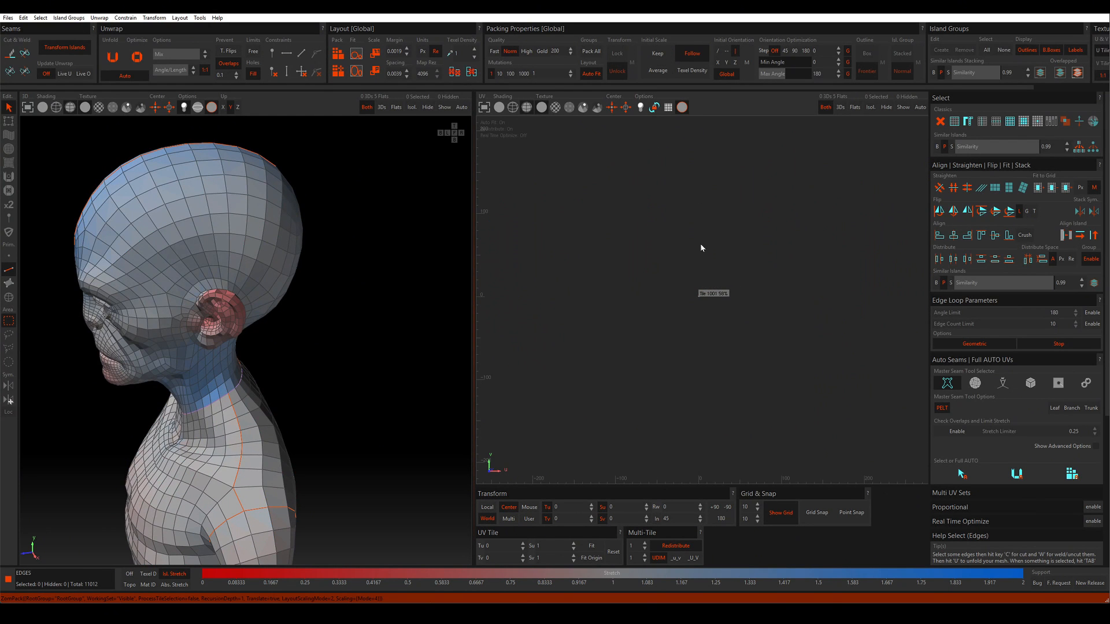
# Constrain the head island's two outer side borders, from the neck corners to the upper curves, to vertical and unfold the head.
pyautogui.scroll(8, 670, 298)
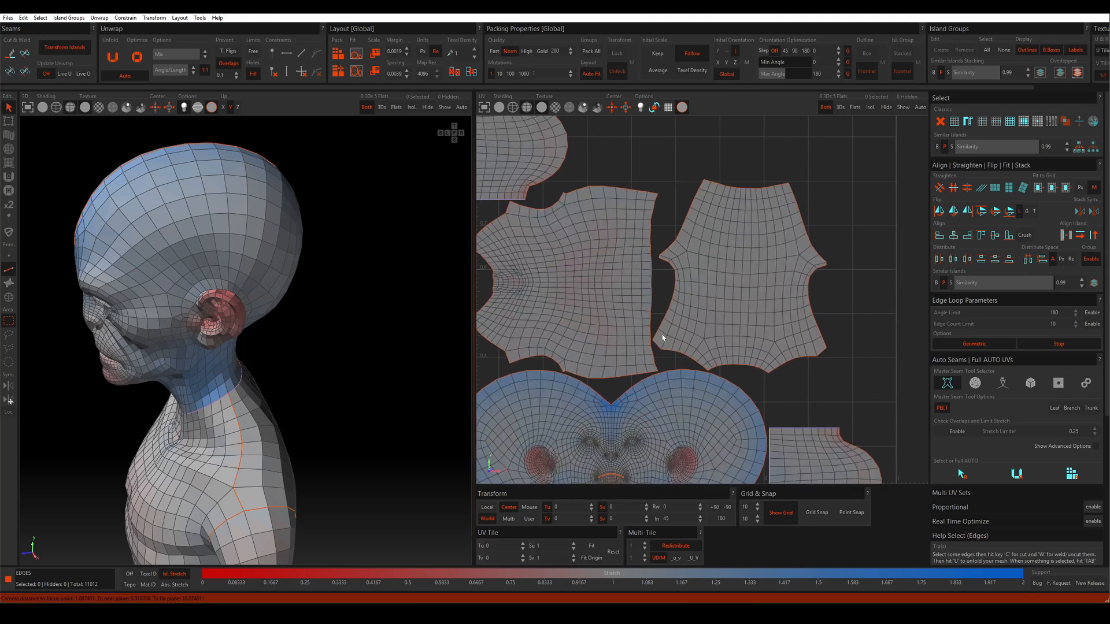
pyautogui.moveTo(610, 425); pyautogui.dragTo(704, 272, button='middle')
pyautogui.scroll(2, 784, 333)
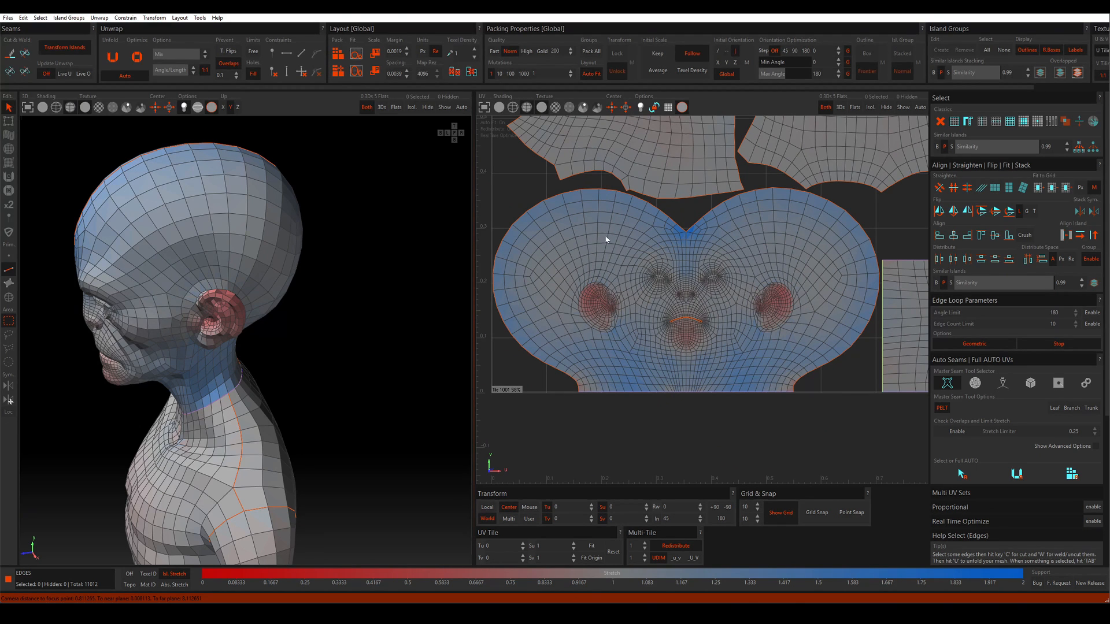
pyautogui.click(793, 390)
pyautogui.moveTo(898, 226); pyautogui.dragTo(821, 239, button='middle')
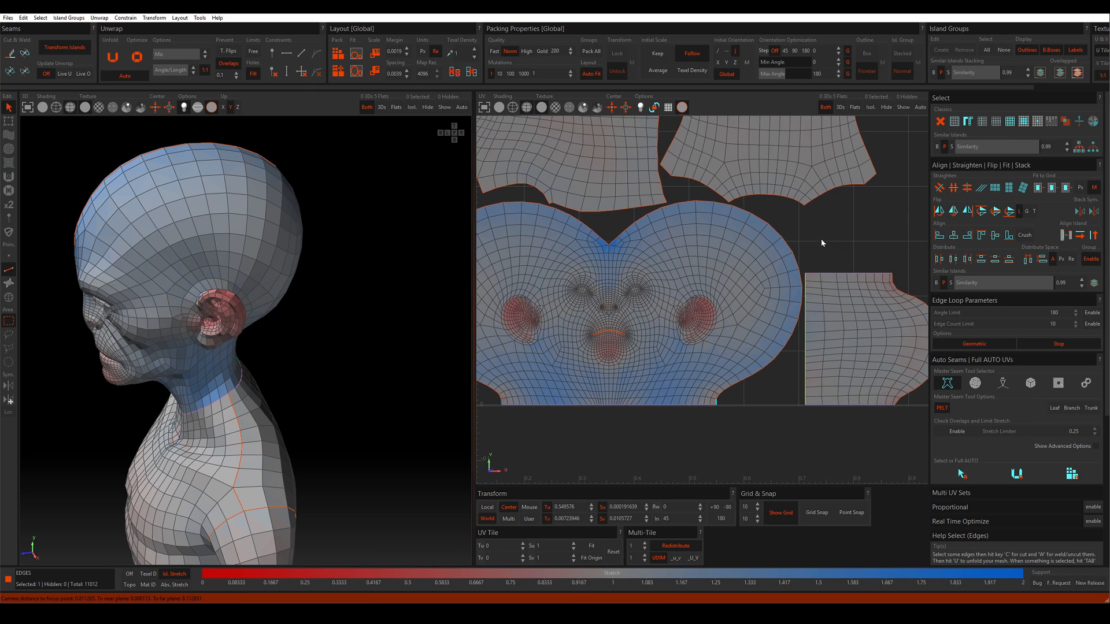
pyautogui.click(773, 231)
pyautogui.moveTo(705, 247); pyautogui.dragTo(790, 234, button='middle')
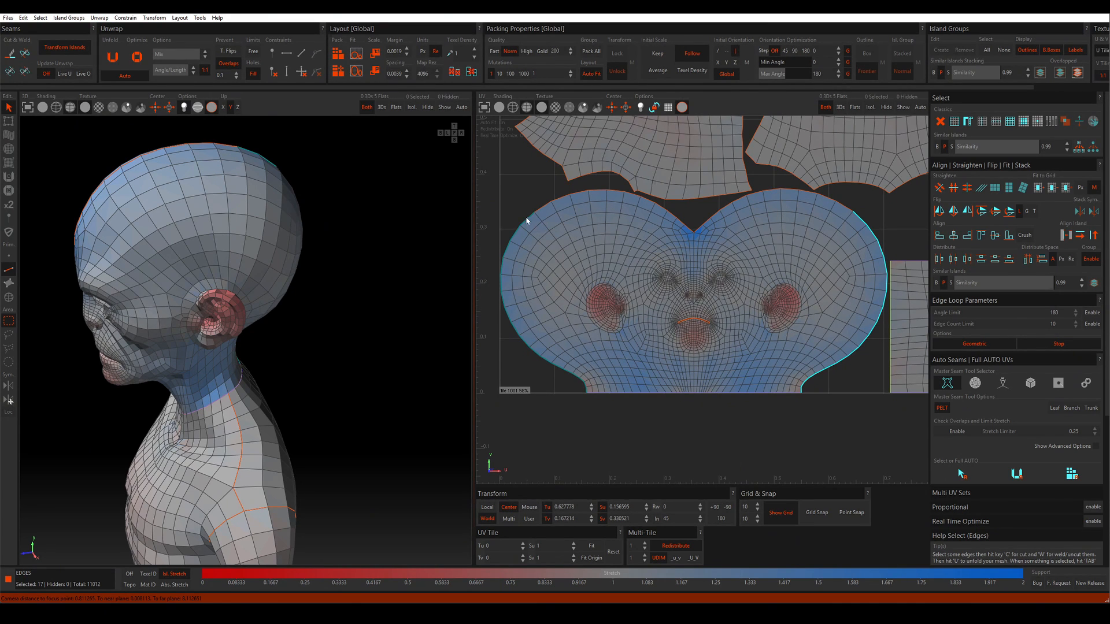
pyautogui.click(581, 388)
pyautogui.click(584, 396)
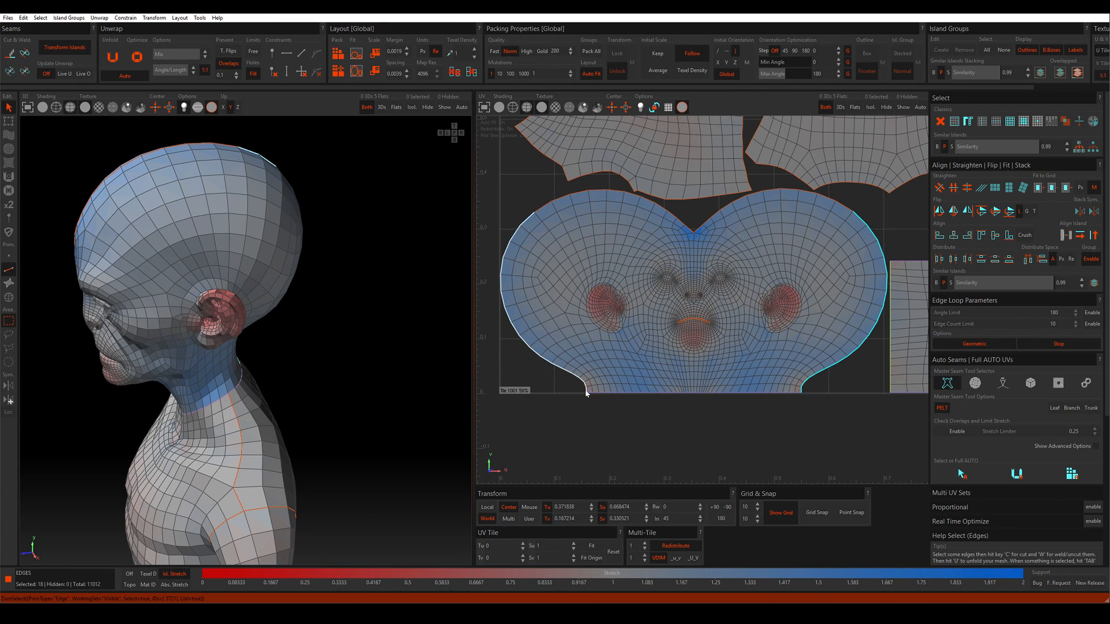
pyautogui.click(286, 74)
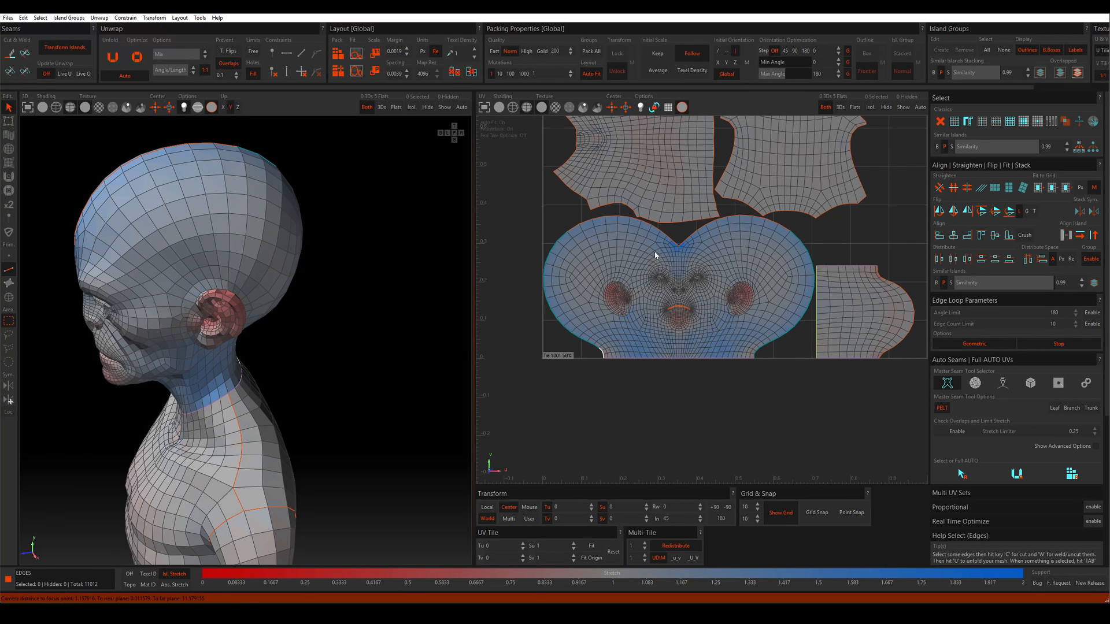
pyautogui.hotkey('ctrl', 'p')
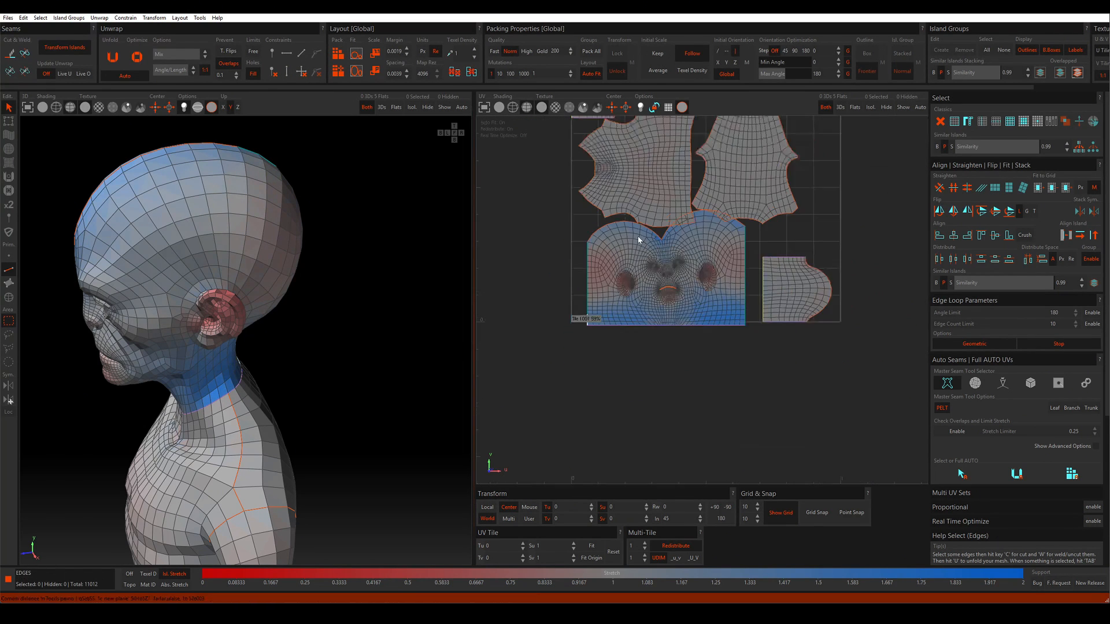
# Constrain the front torso island's two opposite side borders, between the armpit and waist corners, to horizontal and unfold the island.
pyautogui.scroll(5, 642, 185)
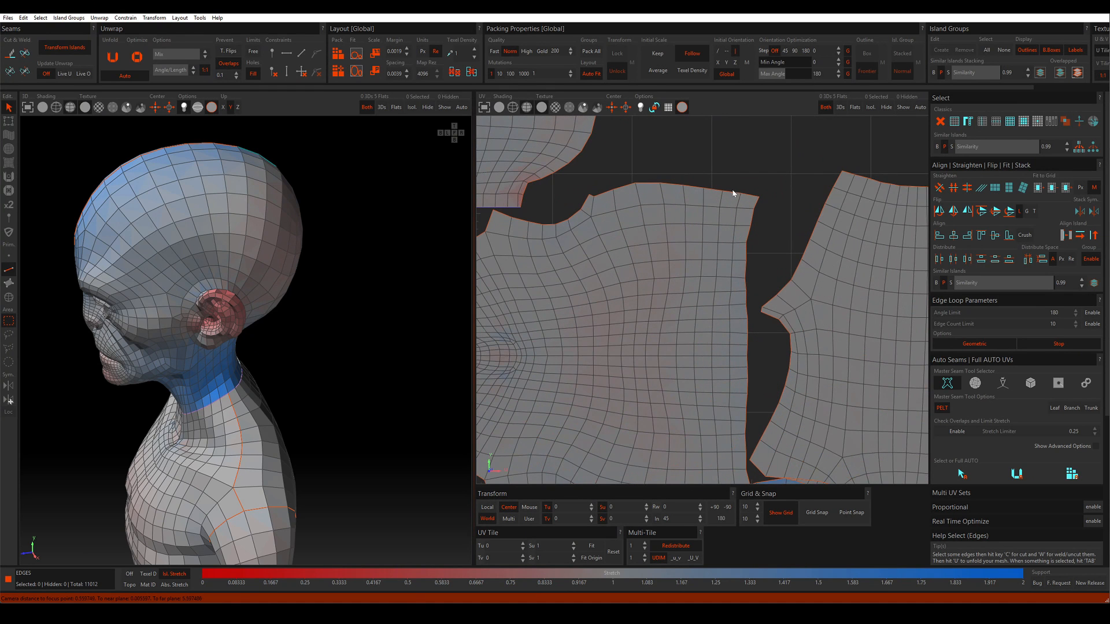
pyautogui.click(747, 195)
pyautogui.keyDown('shift'); pyautogui.click(590, 197); pyautogui.keyUp('shift')
pyautogui.scroll(-4, 595, 202)
pyautogui.moveTo(634, 280); pyautogui.dragTo(684, 244, button='middle')
pyautogui.scroll(3, 639, 193)
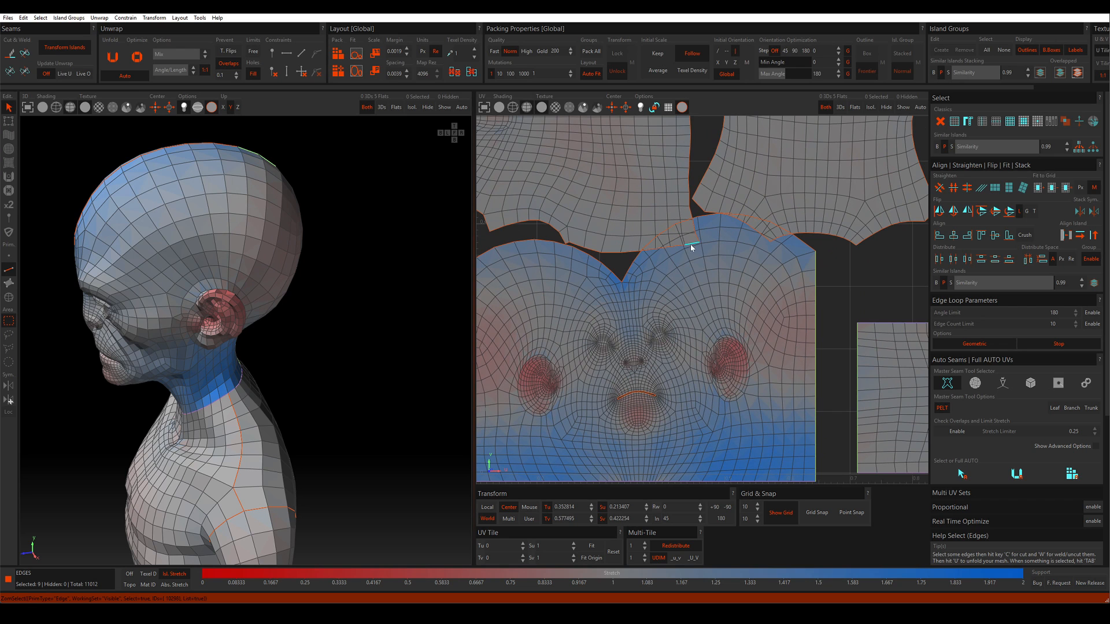
pyautogui.keyDown('shift'); pyautogui.click(691, 243); pyautogui.keyUp('shift')
pyautogui.click(286, 57)
pyautogui.scroll(-7, 537, 189)
pyautogui.moveTo(541, 137); pyautogui.dragTo(576, 205, button='middle')
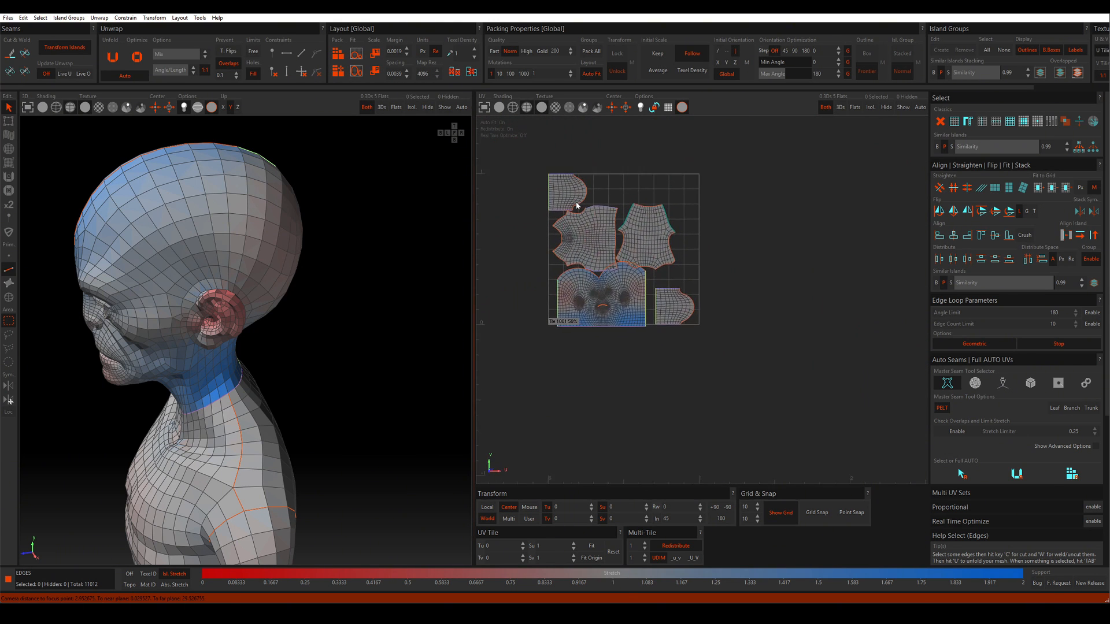
pyautogui.scroll(3, 576, 205)
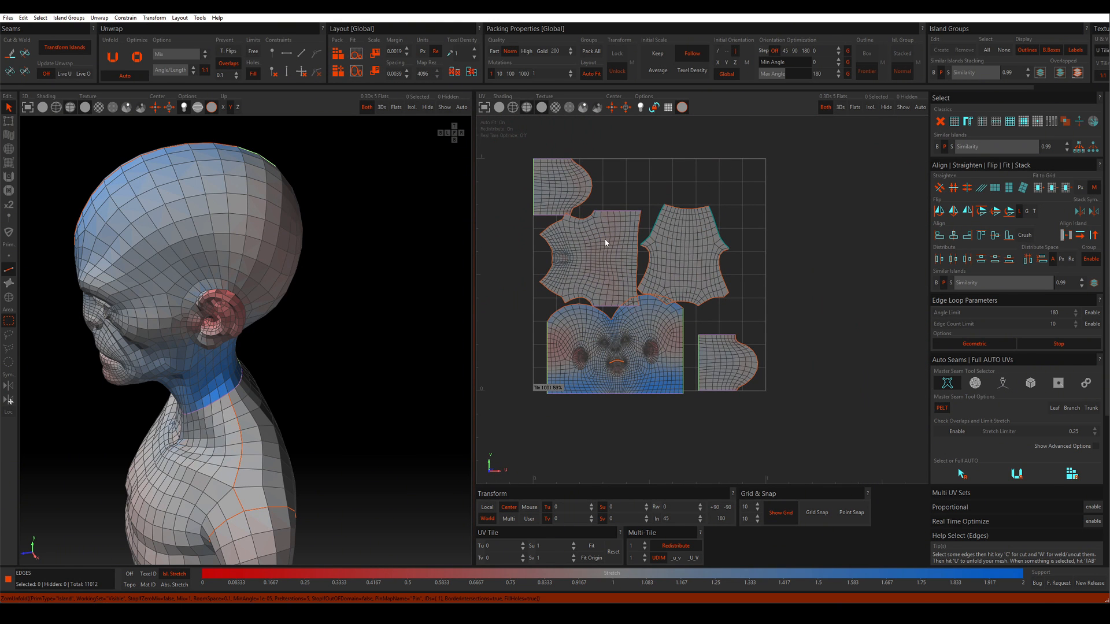
# Constrain the front torso island's waist border, from corner to corner, to vertical and unfold the island.
pyautogui.scroll(1, 605, 239)
pyautogui.scroll(4, 647, 213)
pyautogui.click(656, 193)
pyautogui.scroll(-1, 653, 243)
pyautogui.moveTo(661, 345); pyautogui.dragTo(650, 290, button='middle')
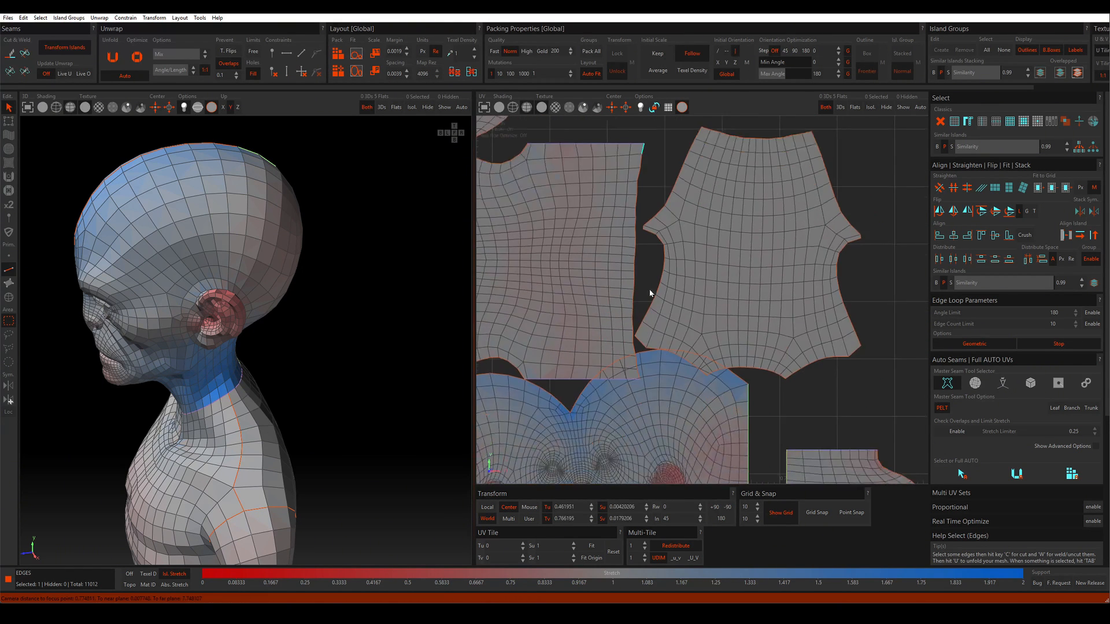
pyautogui.keyDown('shift'); pyautogui.click(641, 374); pyautogui.keyUp('shift')
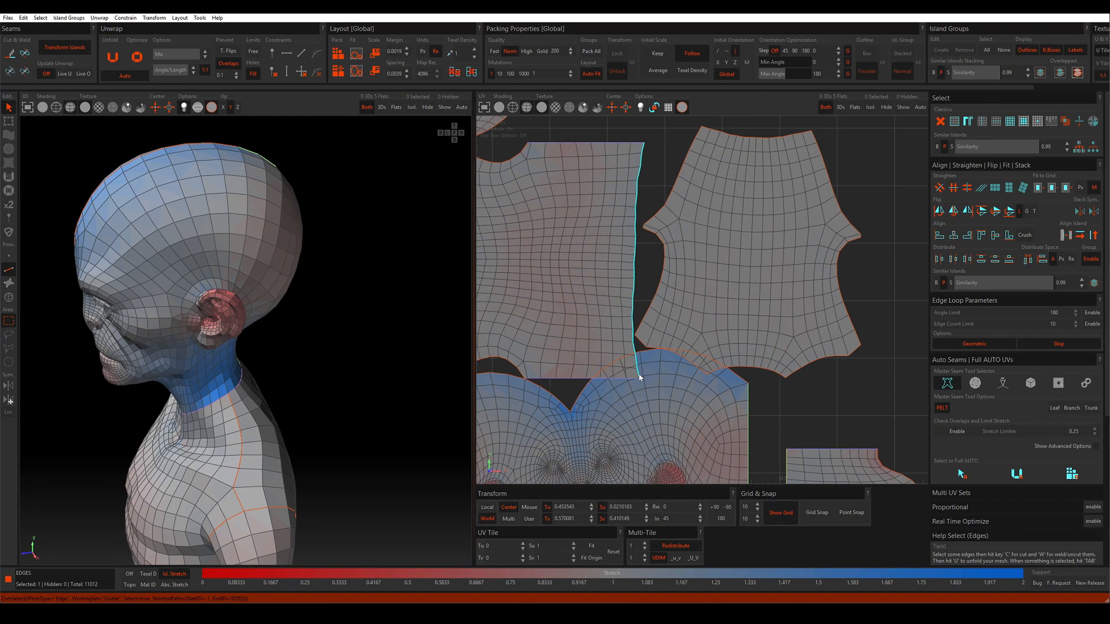
pyautogui.click(287, 60)
pyautogui.press('u')
pyautogui.scroll(-4, 600, 242)
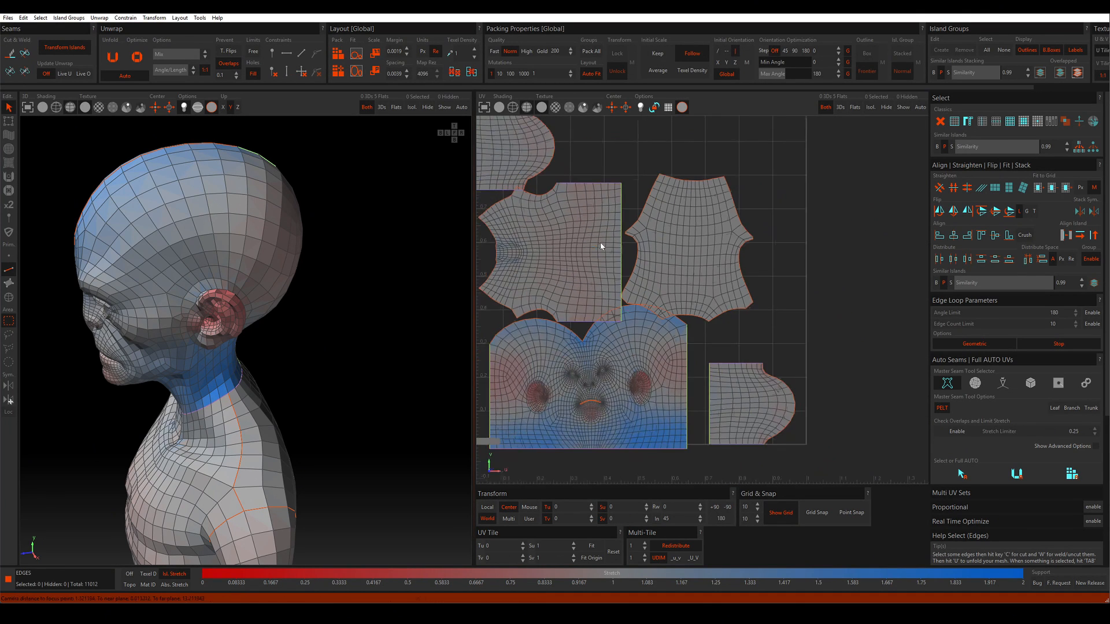
# Constrain the back torso island's waist border, from corner to corner, to horizontal and unfold the island.
pyautogui.moveTo(481, 231); pyautogui.dragTo(559, 236, button='middle')
pyautogui.scroll(5, 559, 236)
pyautogui.scroll(-4, 561, 236)
pyautogui.moveTo(812, 181); pyautogui.dragTo(718, 168, button='middle')
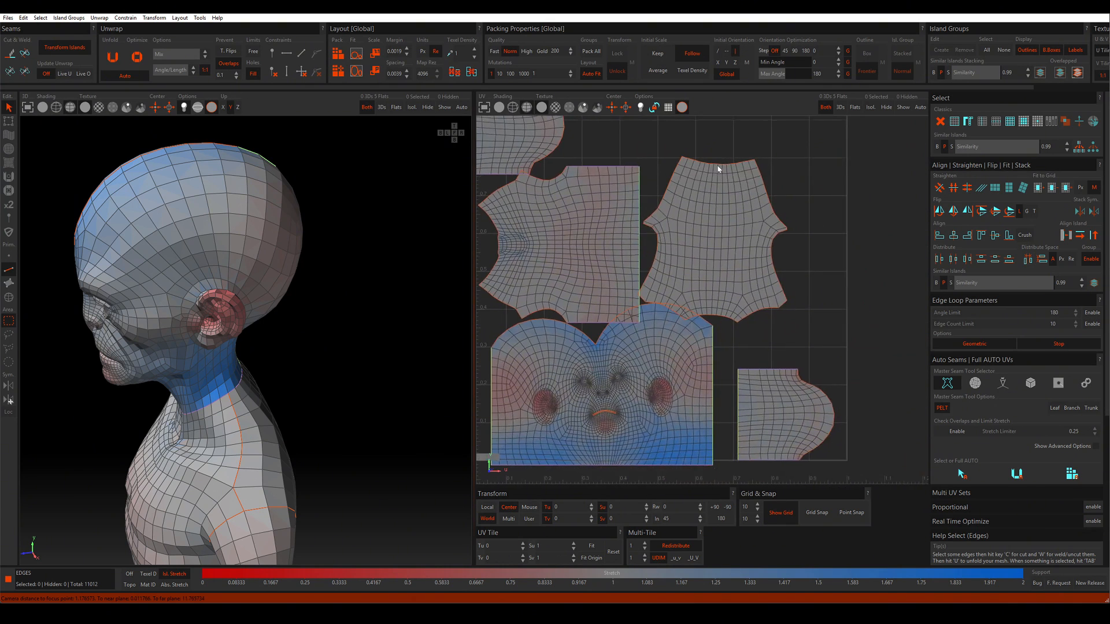
pyautogui.scroll(5, 708, 165)
pyautogui.moveTo(657, 154); pyautogui.dragTo(782, 158)
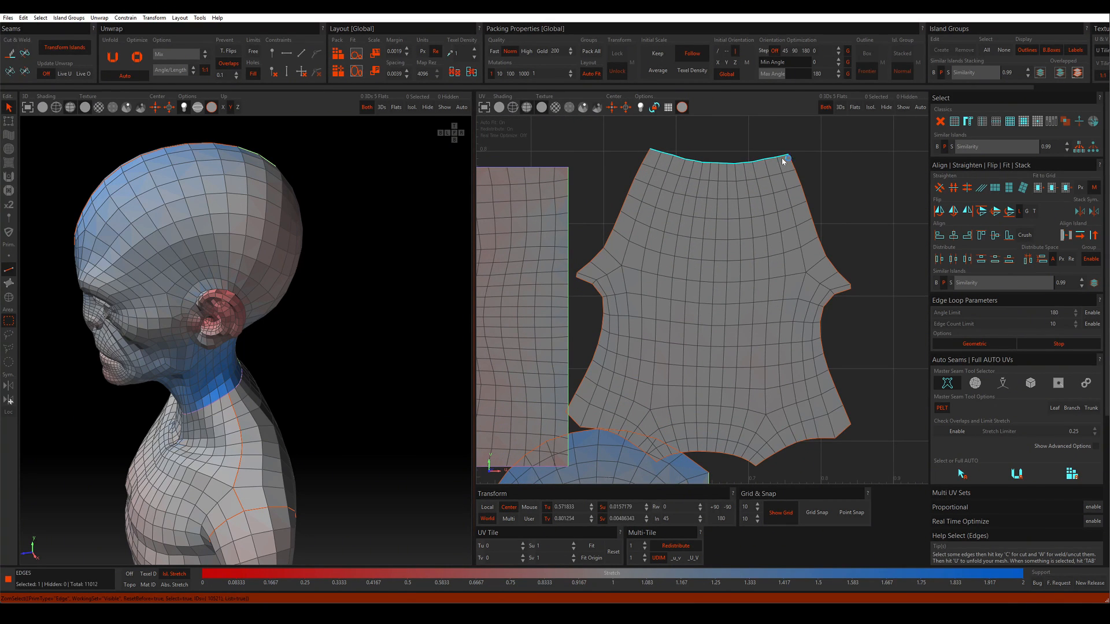
pyautogui.click(286, 57)
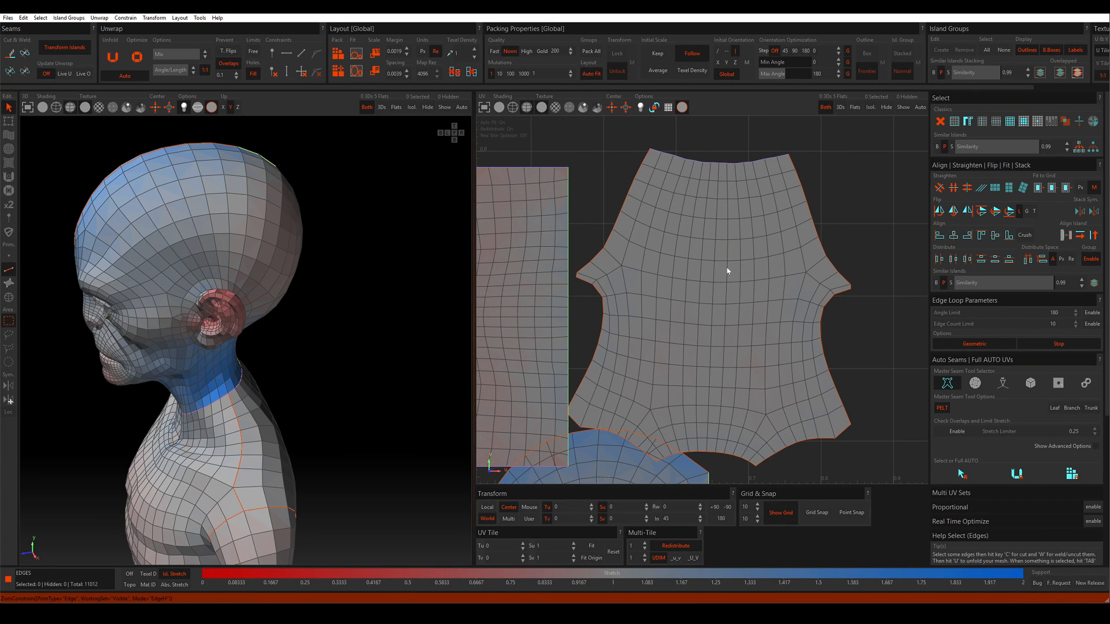
pyautogui.press('u')
# Constrain the back torso island's curved neck border, opposite the waist, to horizontal and unfold the island.
pyautogui.click(773, 167)
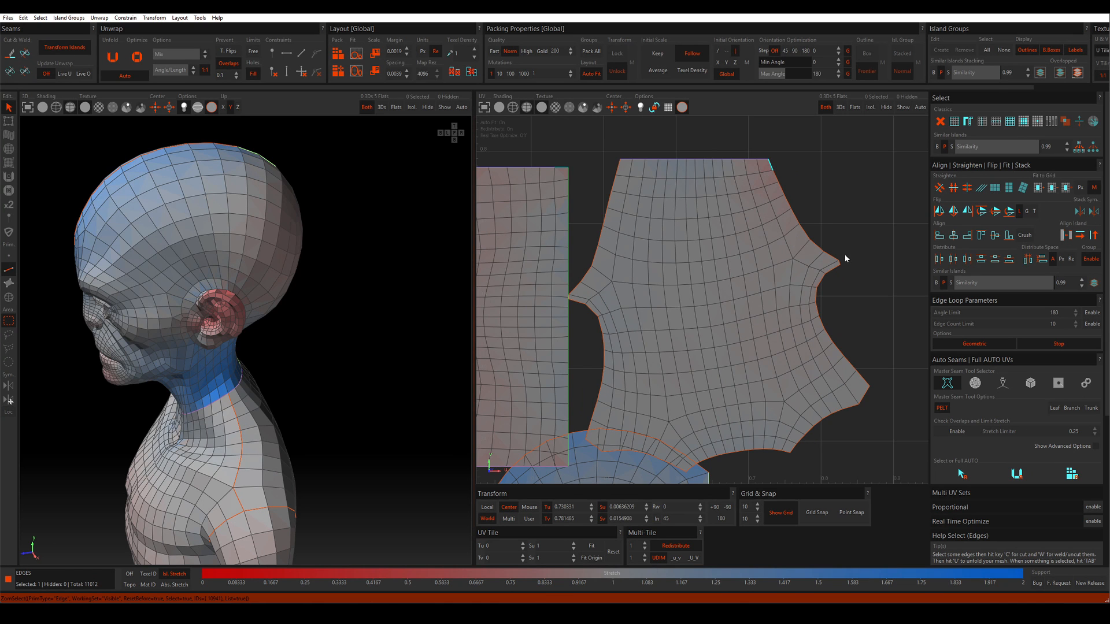
pyautogui.scroll(-3, 821, 254)
pyautogui.click(834, 205)
pyautogui.scroll(3, 786, 372)
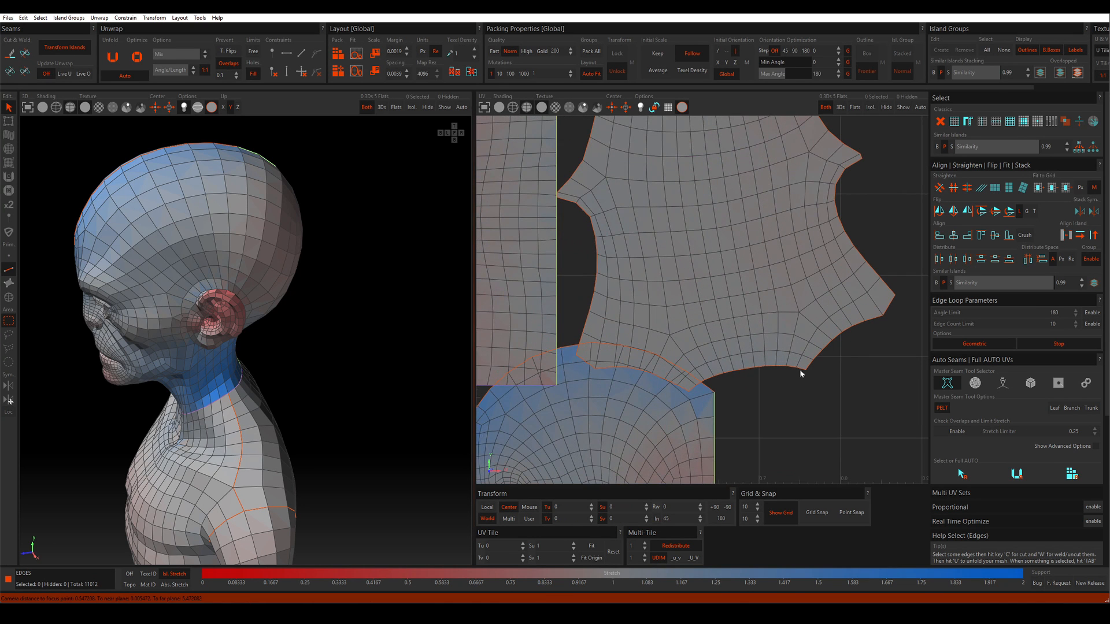
pyautogui.click(799, 369)
pyautogui.keyDown('shift'); pyautogui.click(694, 389); pyautogui.keyUp('shift')
pyautogui.click(802, 367)
pyautogui.keyDown('shift'); pyautogui.click(691, 390); pyautogui.keyUp('shift')
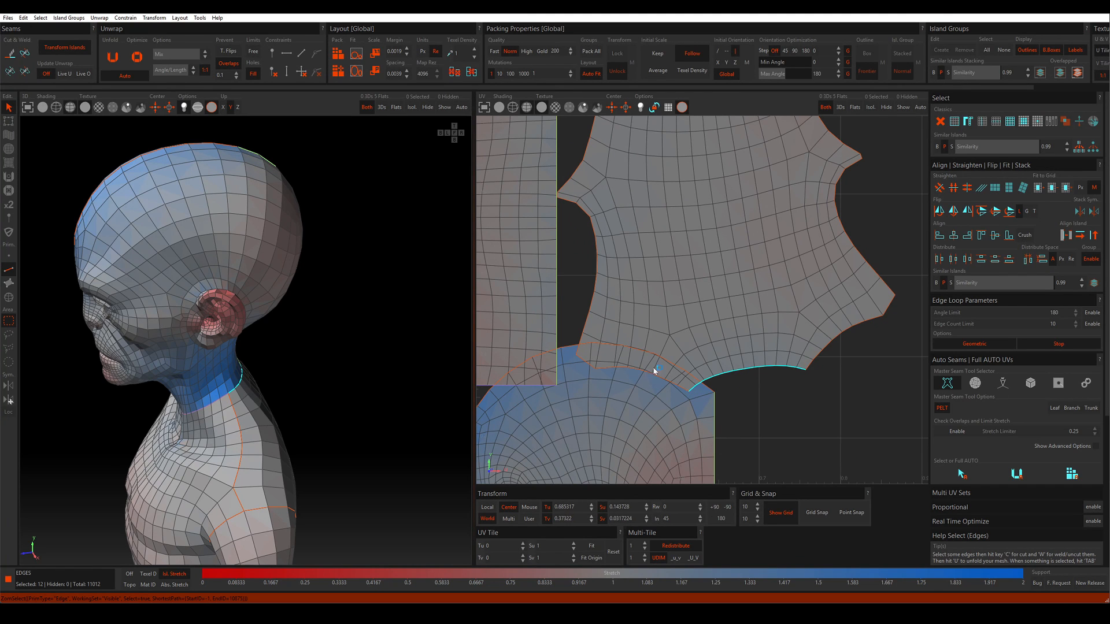
pyautogui.press('c')
pyautogui.press('u')
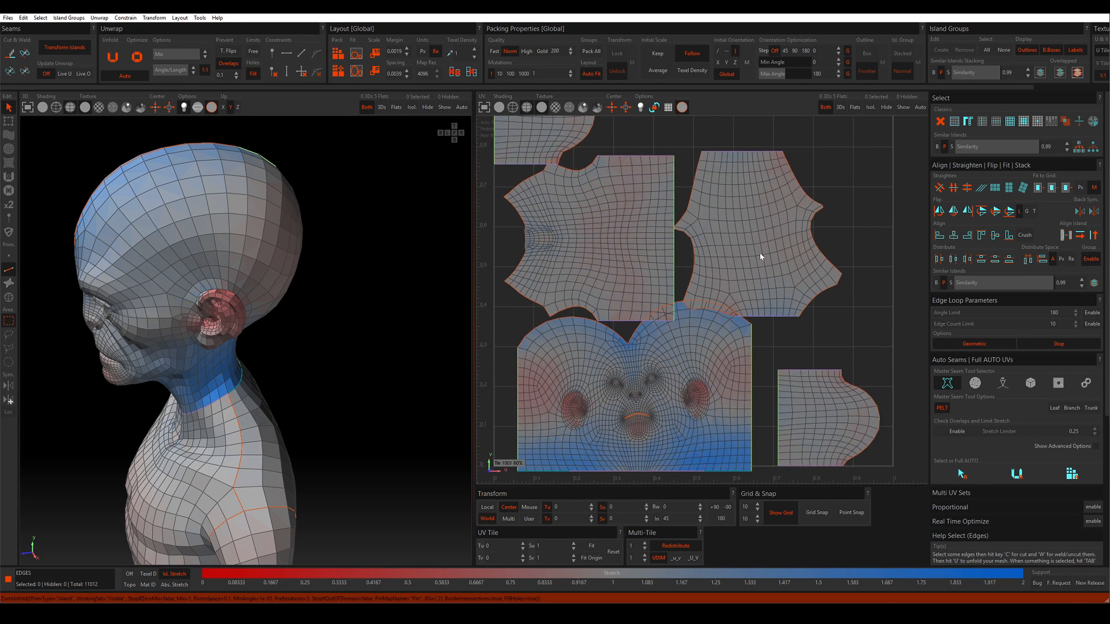
# Select the edges of every island and optimize all the islands together to even out their stretch.
pyautogui.scroll(-2, 746, 237)
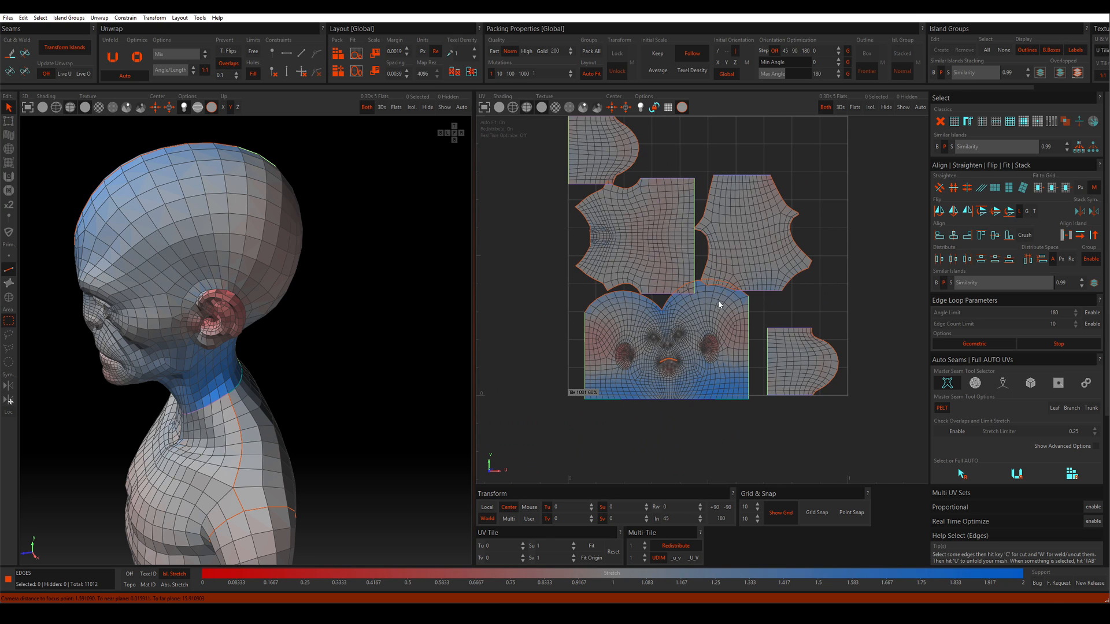
pyautogui.scroll(1, 686, 240)
pyautogui.scroll(-2, 693, 208)
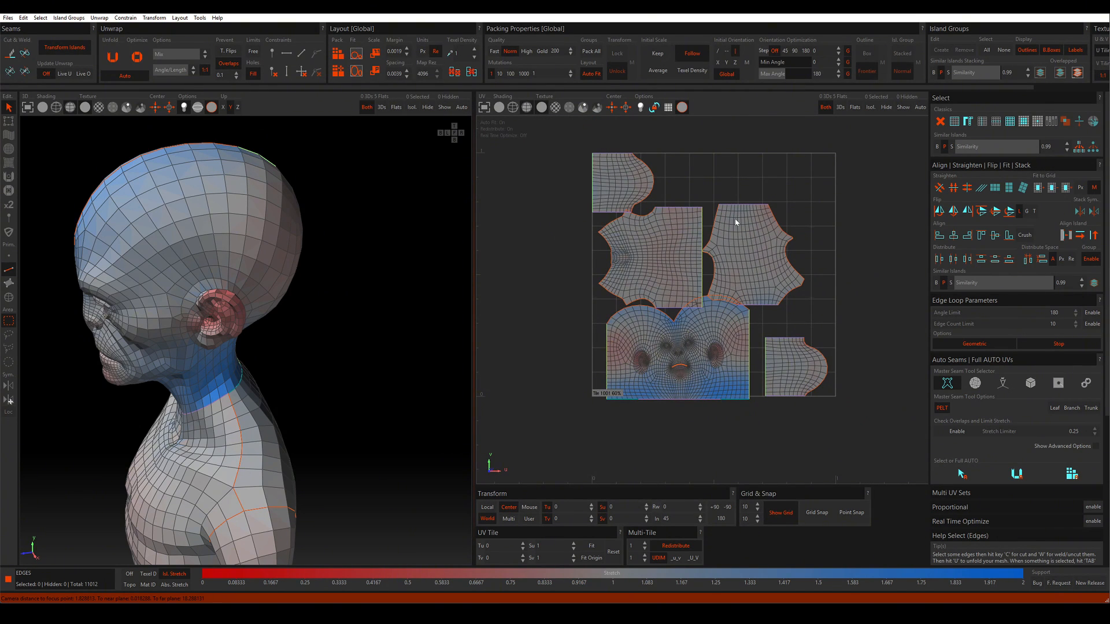
pyautogui.hotkey('ctrl', 'a')
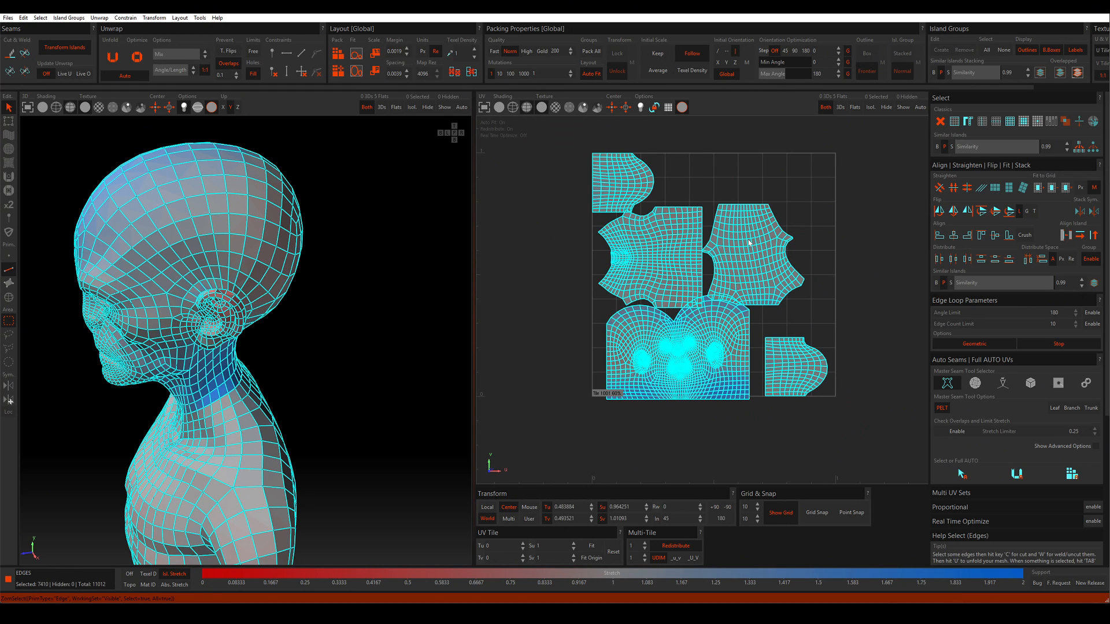
pyautogui.press('o')
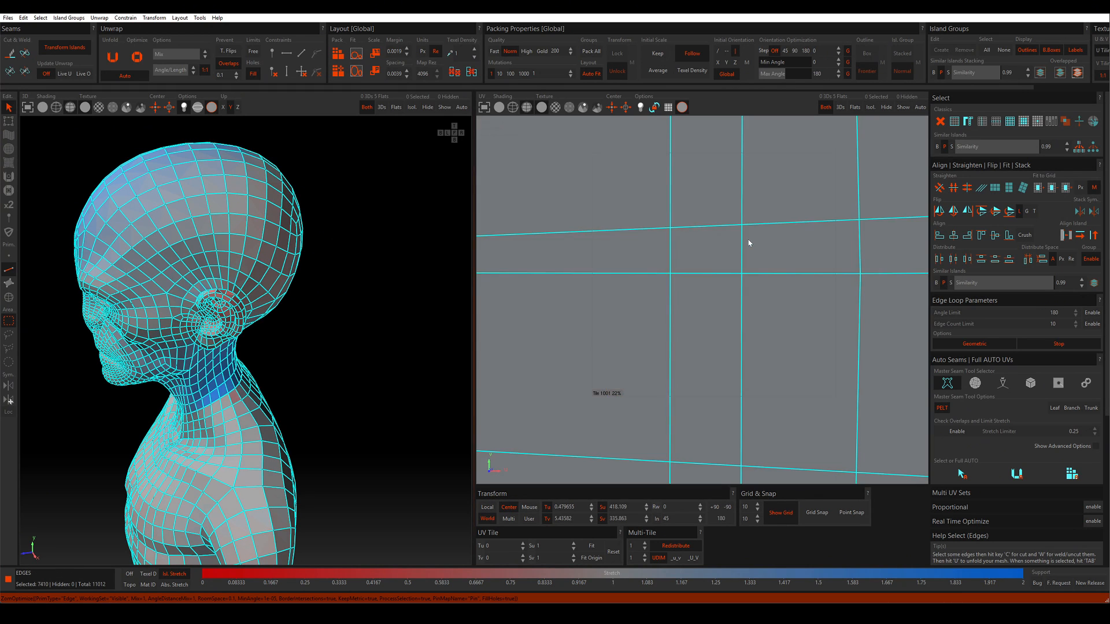
pyautogui.scroll(-10, 746, 249)
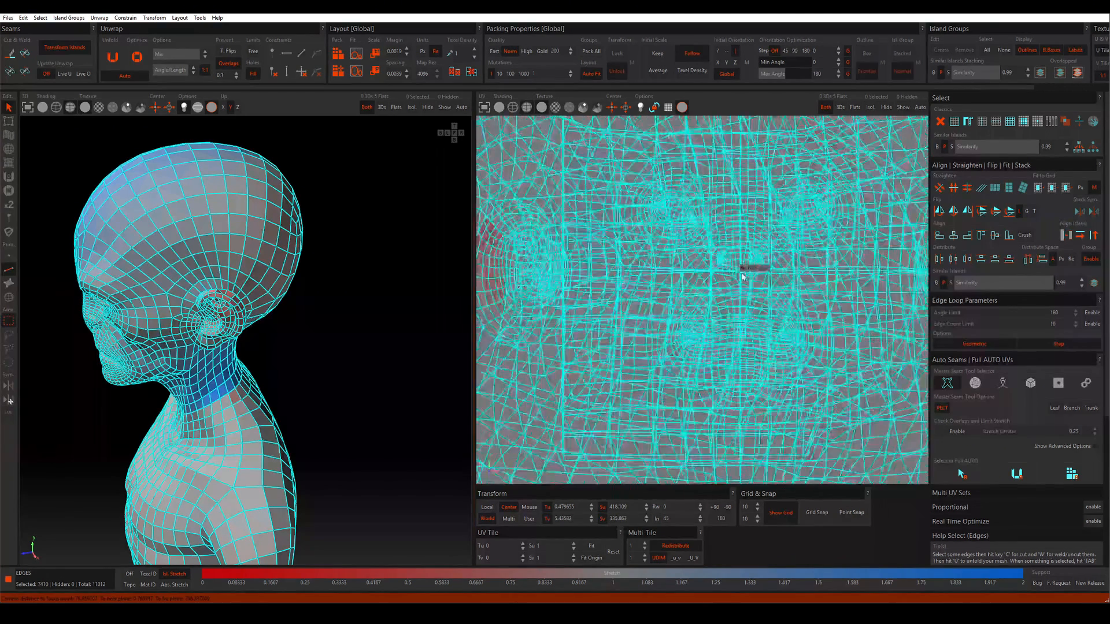
pyautogui.scroll(-3, 744, 278)
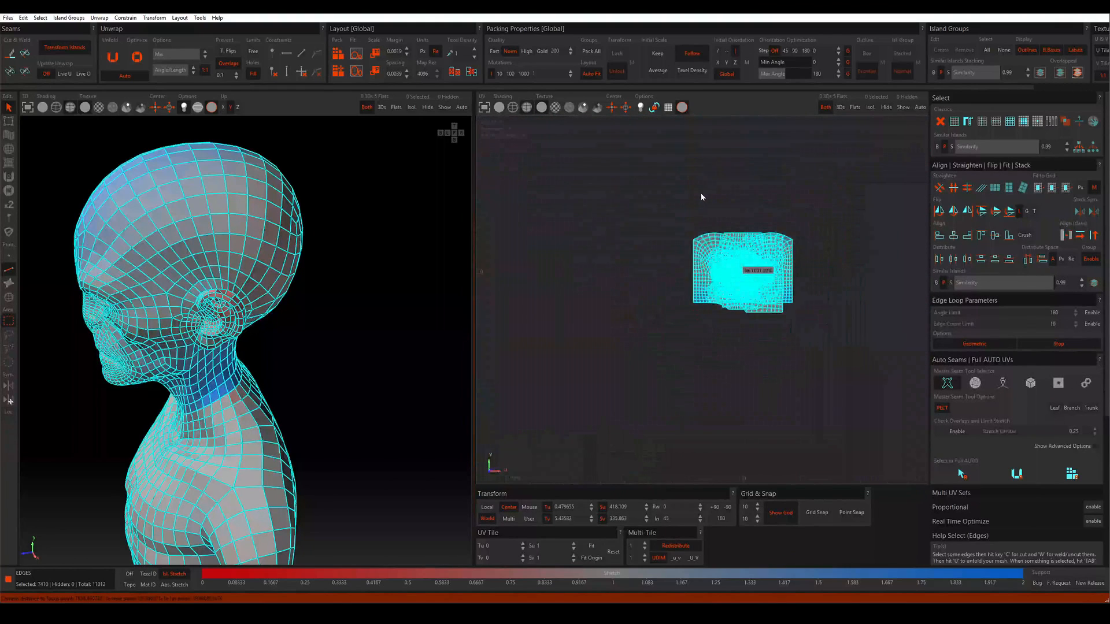
# Pack all the optimized islands back into the UV tile and clear the selection.
pyautogui.click(701, 194)
pyautogui.press('p')
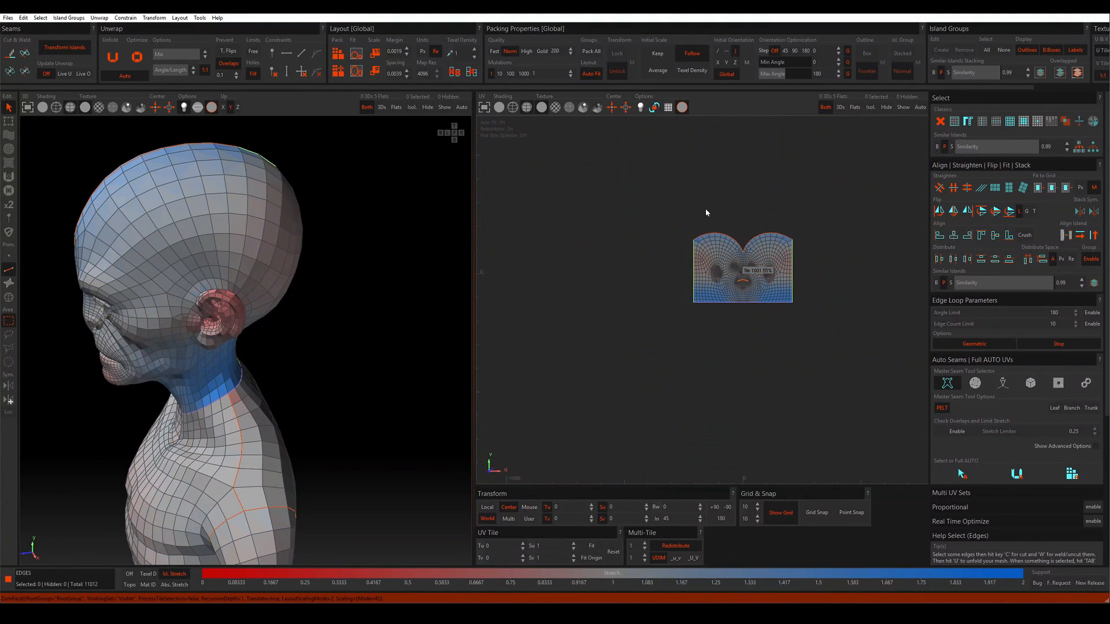
pyautogui.scroll(4, 730, 240)
pyautogui.hotkey('ctrl', 'a')
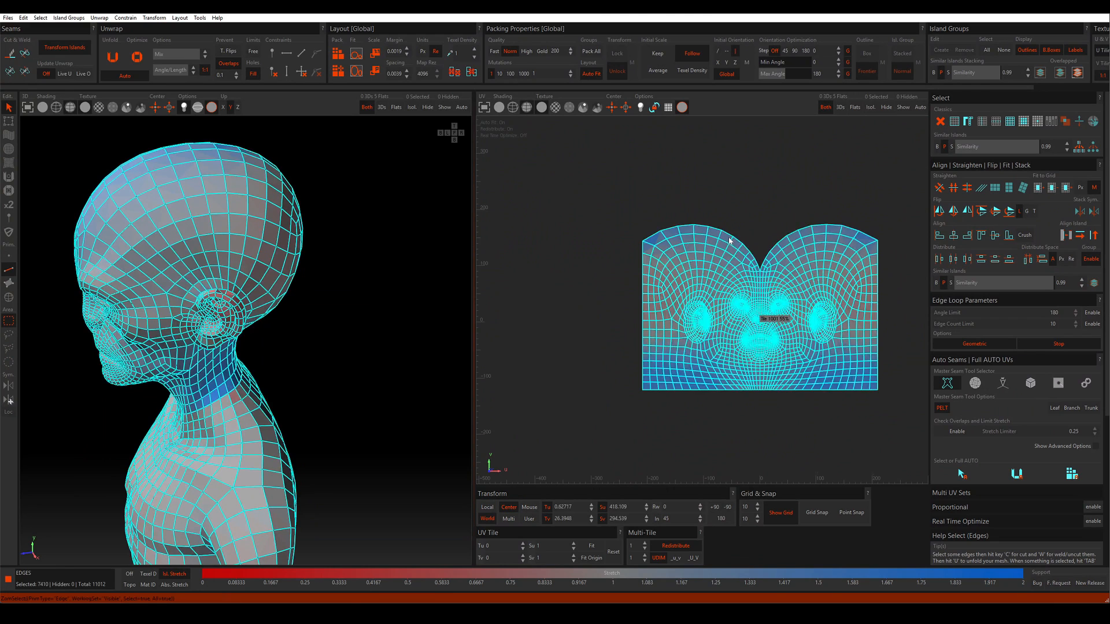
pyautogui.press('p')
pyautogui.scroll(15, 730, 304)
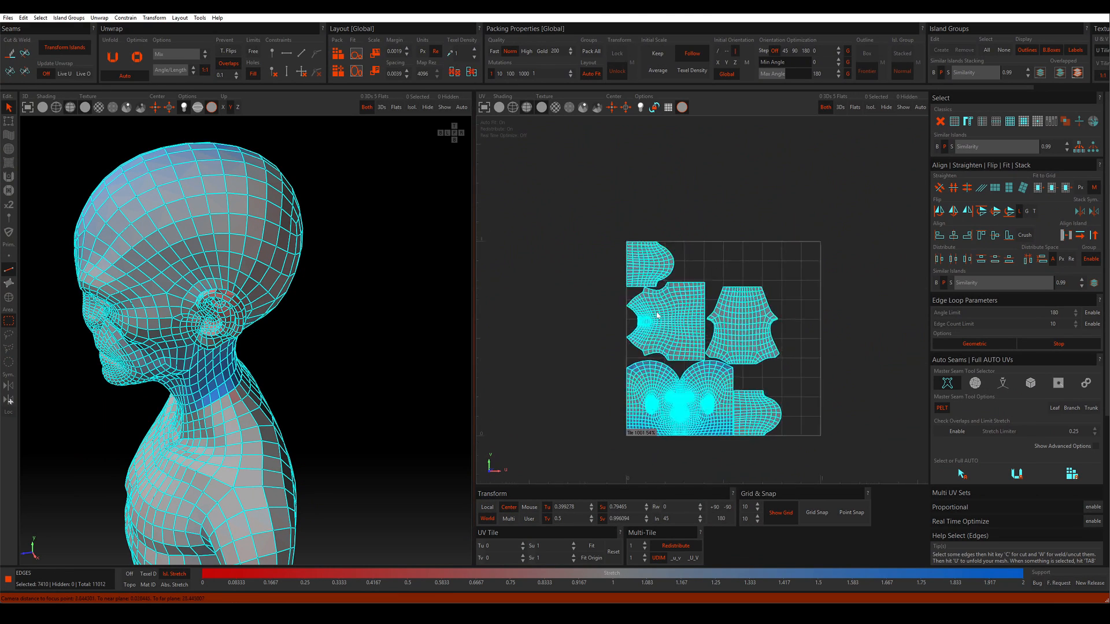
pyautogui.scroll(5, 656, 314)
pyautogui.scroll(-5, 738, 234)
pyautogui.click(749, 234)
# Examine the stretch colours and straightened borders of the packed head, torso and arm islands.
pyautogui.scroll(6, 733, 352)
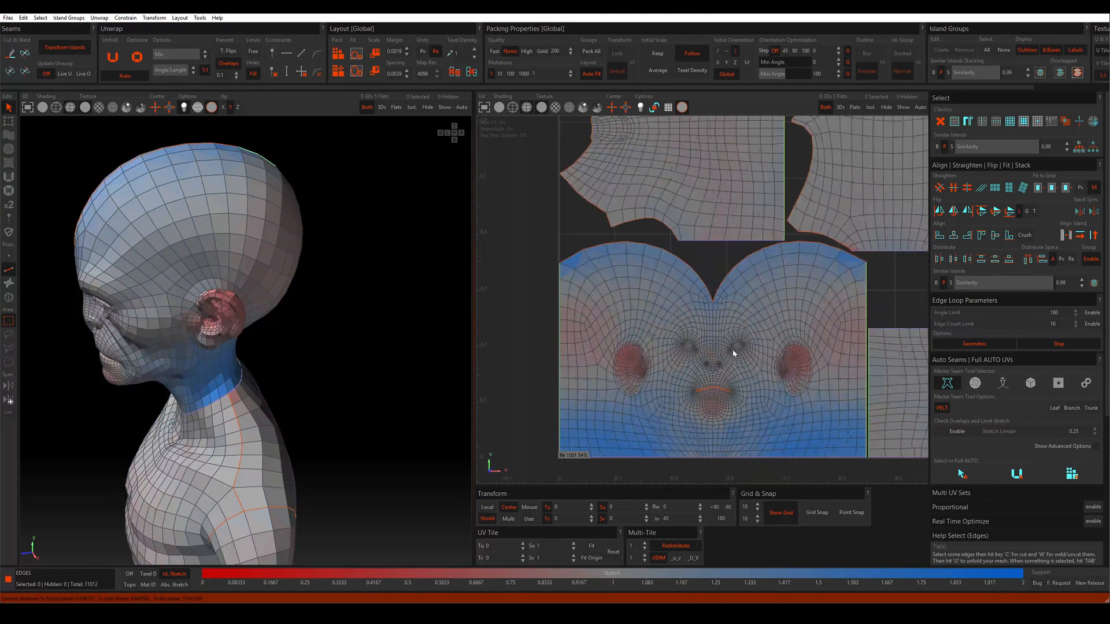
pyautogui.scroll(-2, 730, 341)
pyautogui.scroll(-3, 743, 333)
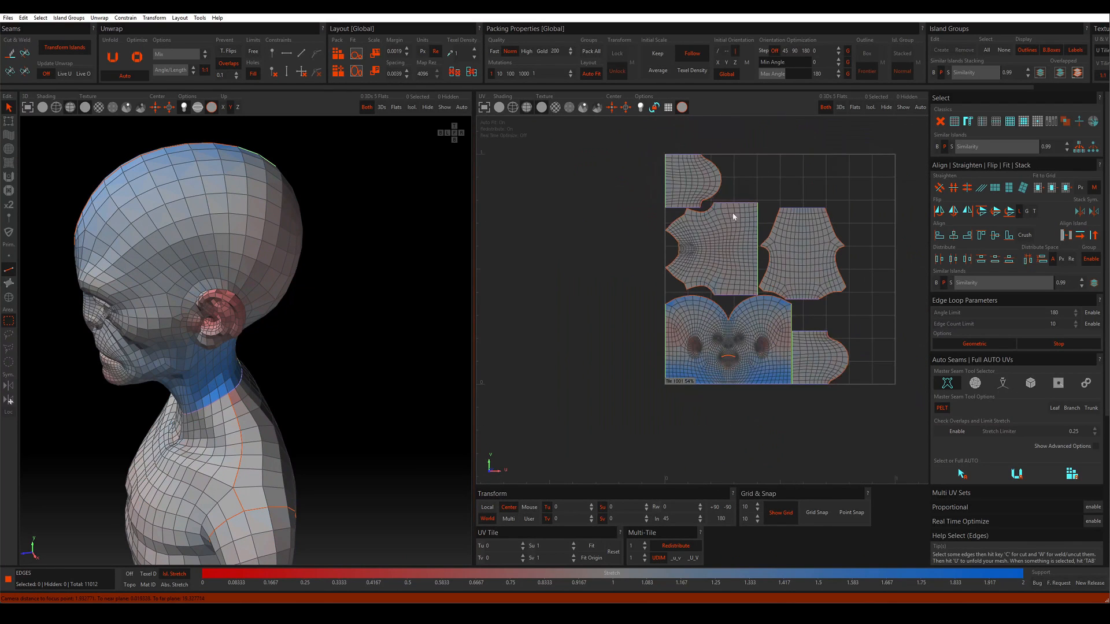
pyautogui.scroll(1, 764, 325)
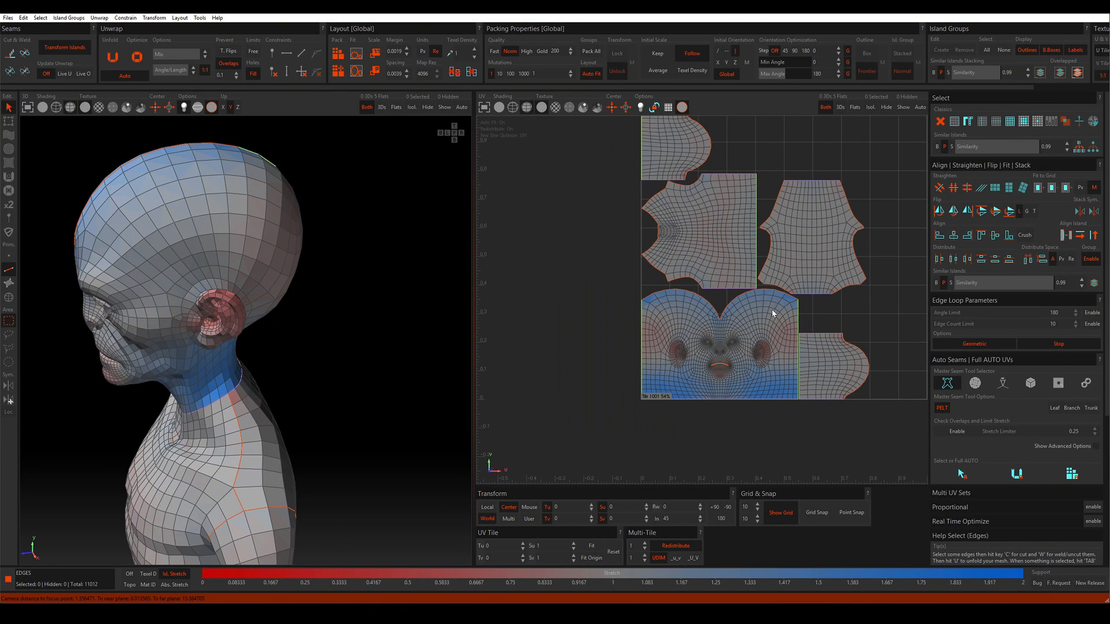
pyautogui.scroll(-2, 796, 257)
pyautogui.scroll(2, 818, 314)
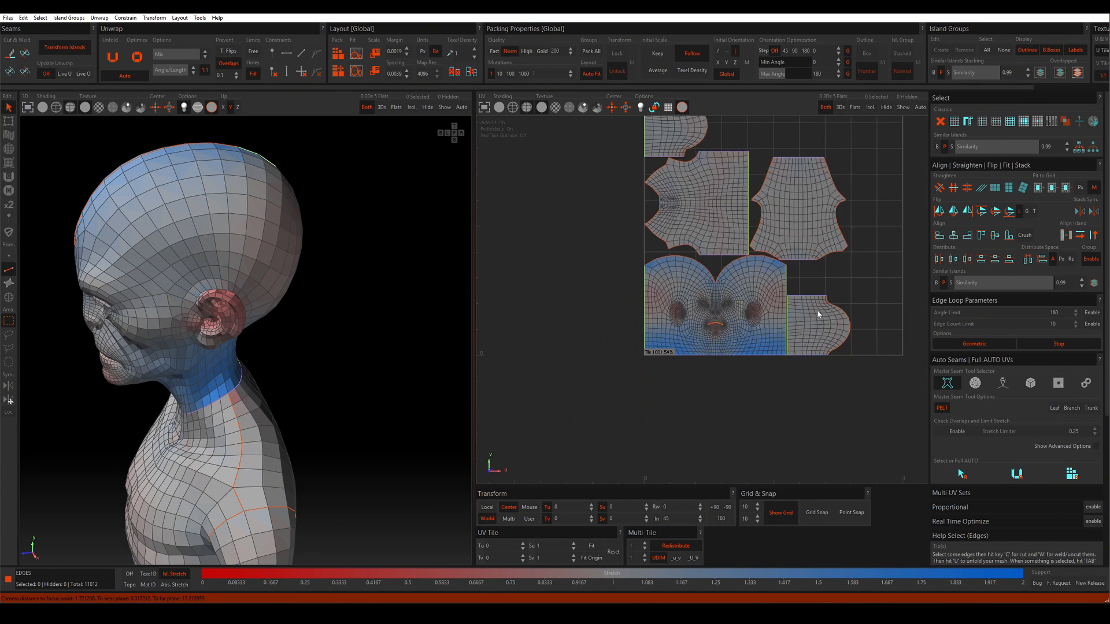
pyautogui.moveTo(724, 174); pyautogui.dragTo(729, 270, button='middle')
pyautogui.scroll(4, 674, 255)
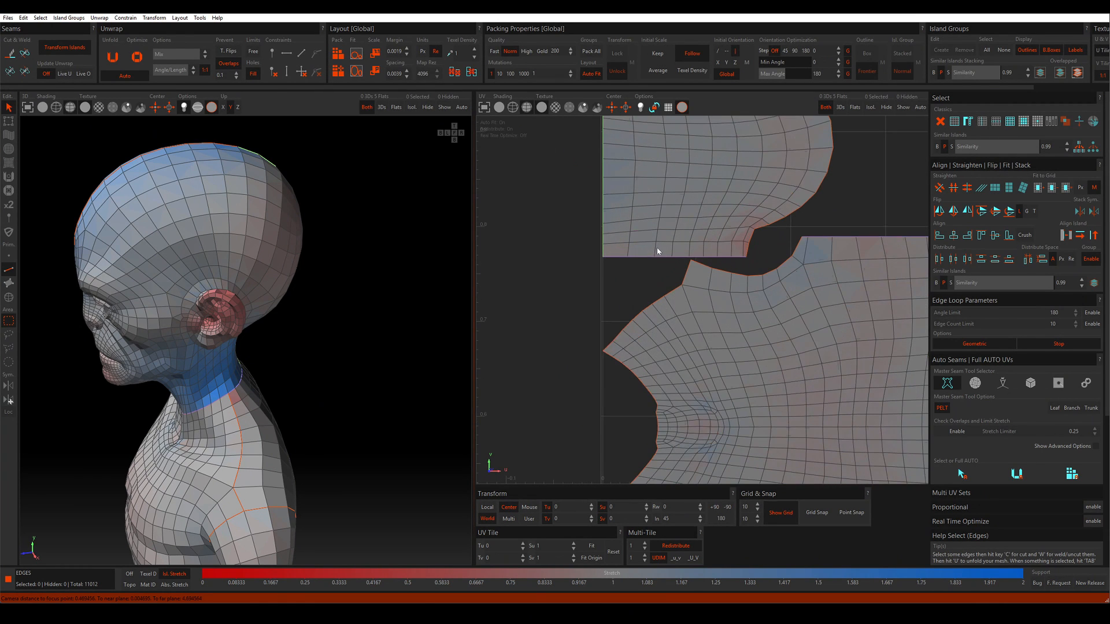
pyautogui.click(614, 257)
pyautogui.scroll(-5, 739, 242)
pyautogui.moveTo(810, 288); pyautogui.dragTo(602, 232, button='middle')
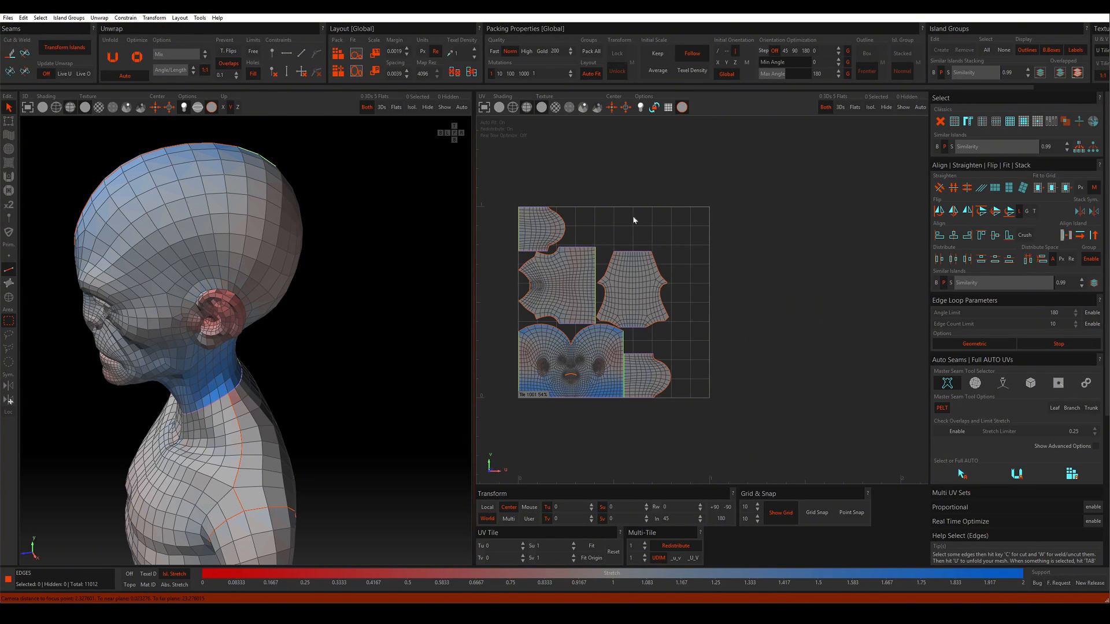
pyautogui.moveTo(587, 294); pyautogui.dragTo(676, 271, button='middle')
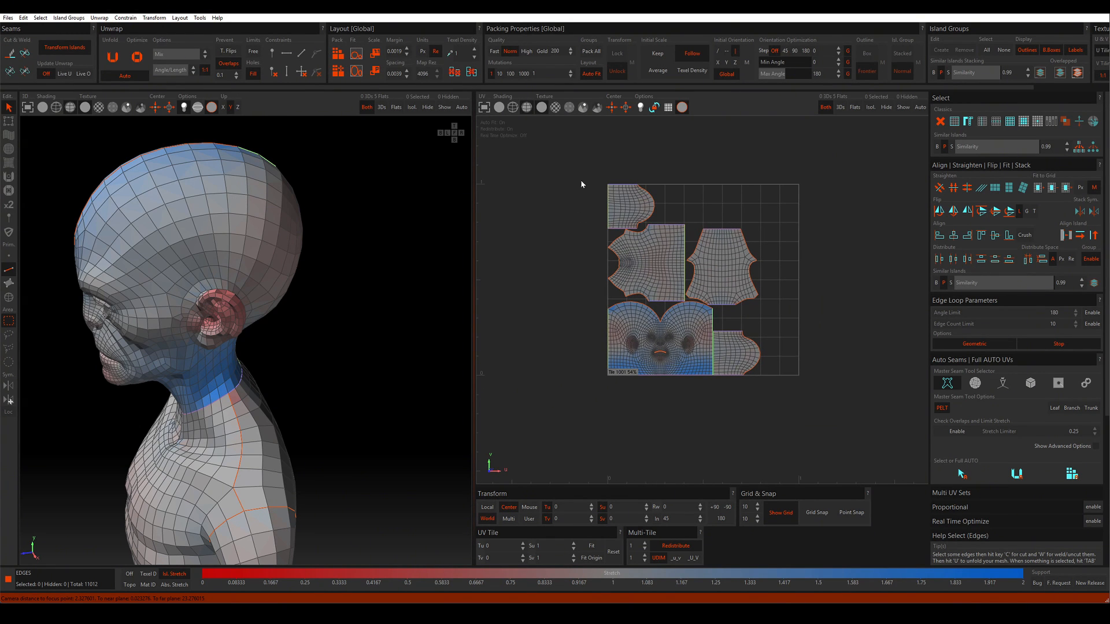
# Remove the alignment constraints from all edges of all islands, then clear the selection.
pyautogui.moveTo(693, 317); pyautogui.dragTo(772, 390)
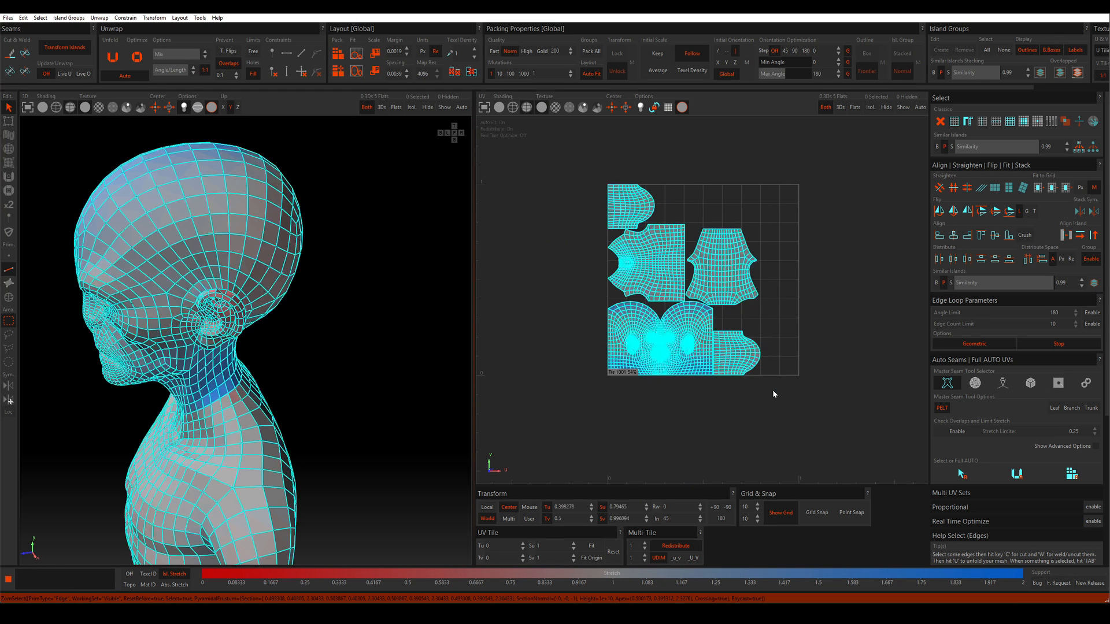
pyautogui.click(301, 73)
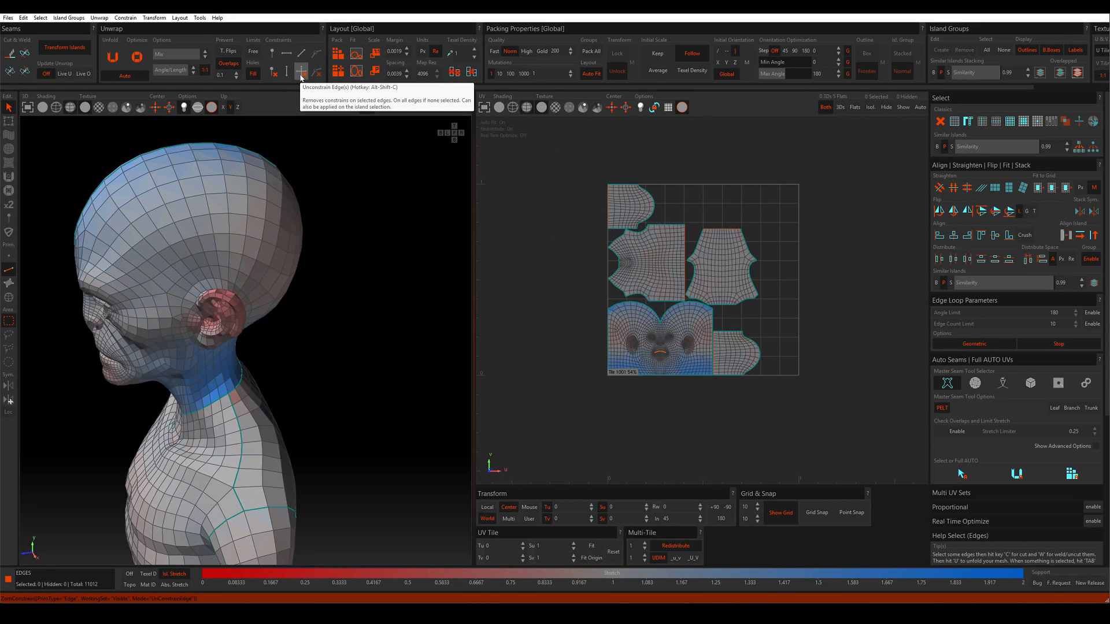
pyautogui.click(721, 192)
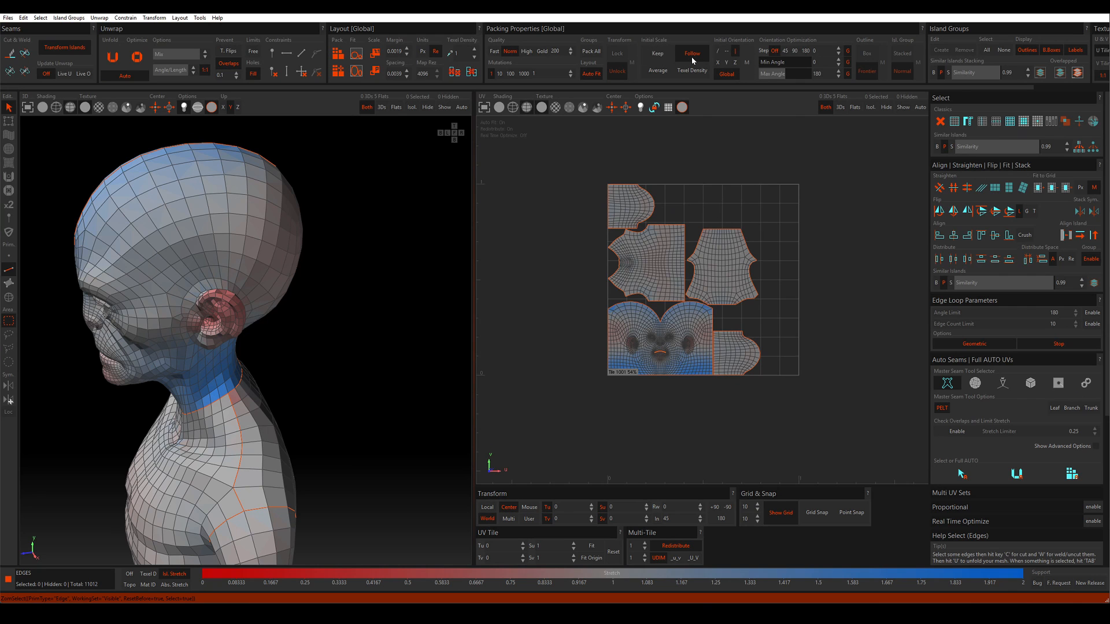
# Set the packing orientation step to 90 degrees and repack all the islands.
pyautogui.click(794, 51)
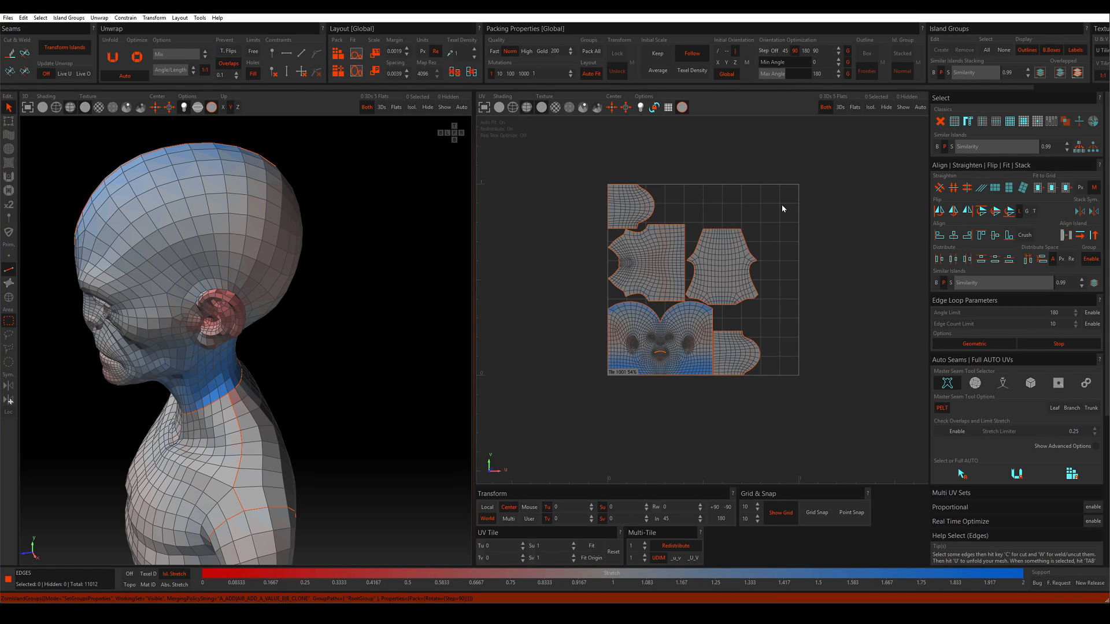
pyautogui.press('p')
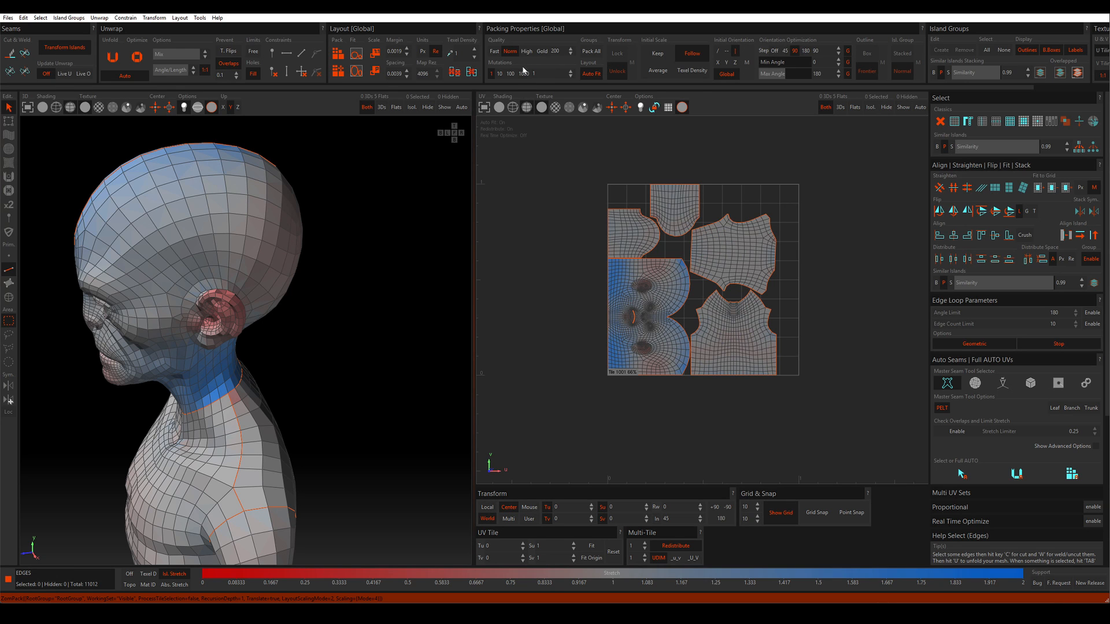
# Switch to island selection with the transform gizmo and scale the head island up about 1.2 times.
pyautogui.click(668, 304)
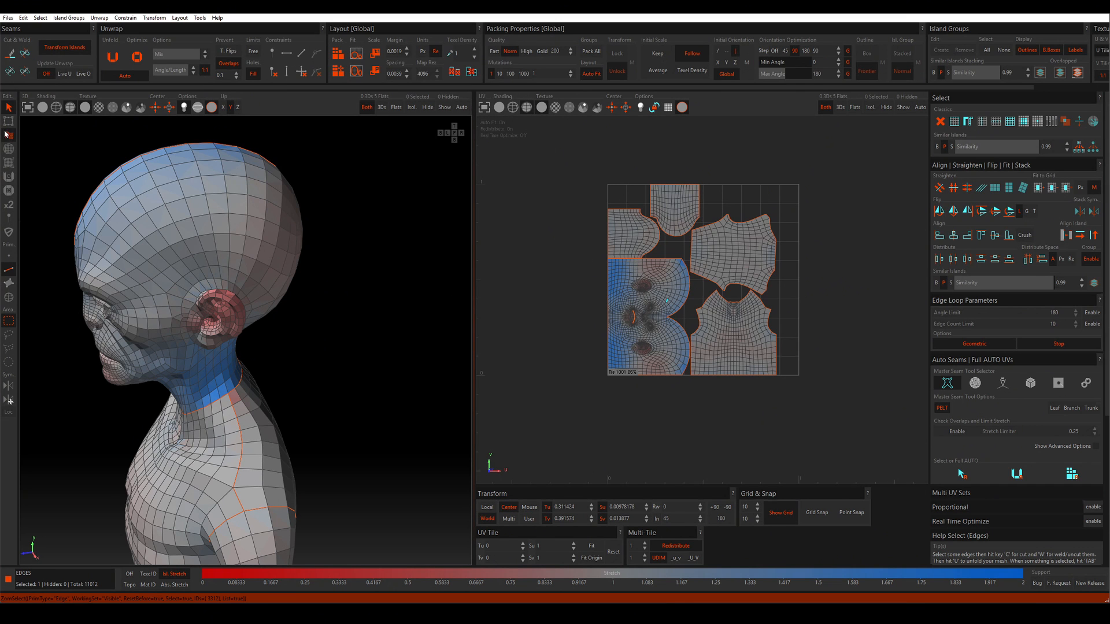
pyautogui.click(9, 121)
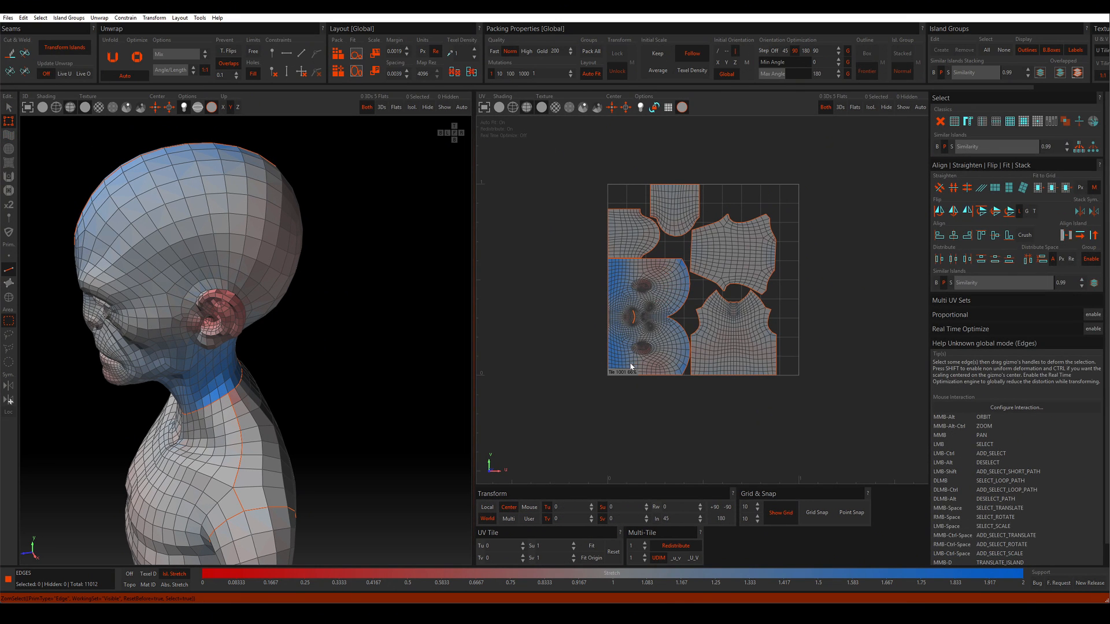
pyautogui.click(632, 367)
pyautogui.click(548, 236)
pyautogui.click(9, 297)
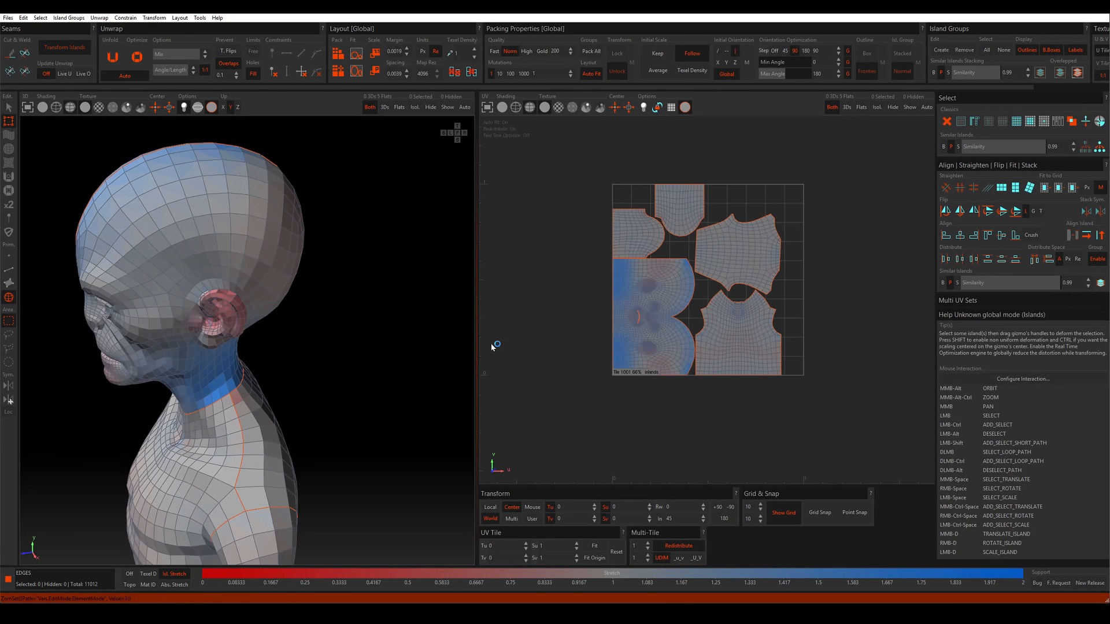
pyautogui.click(630, 294)
pyautogui.moveTo(696, 377); pyautogui.dragTo(717, 401)
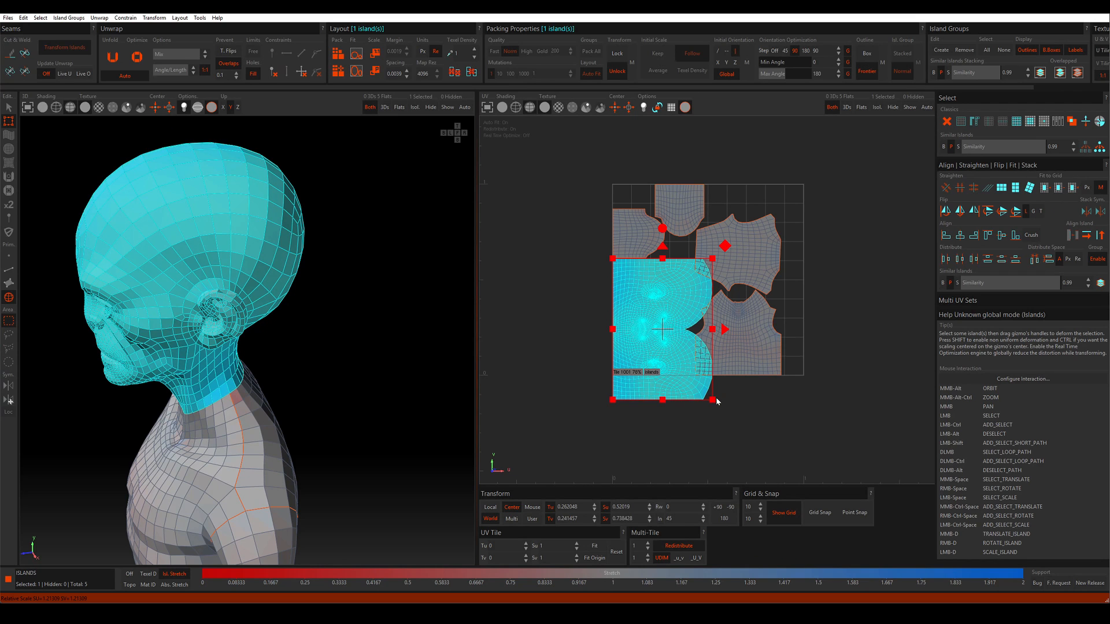
pyautogui.click(803, 412)
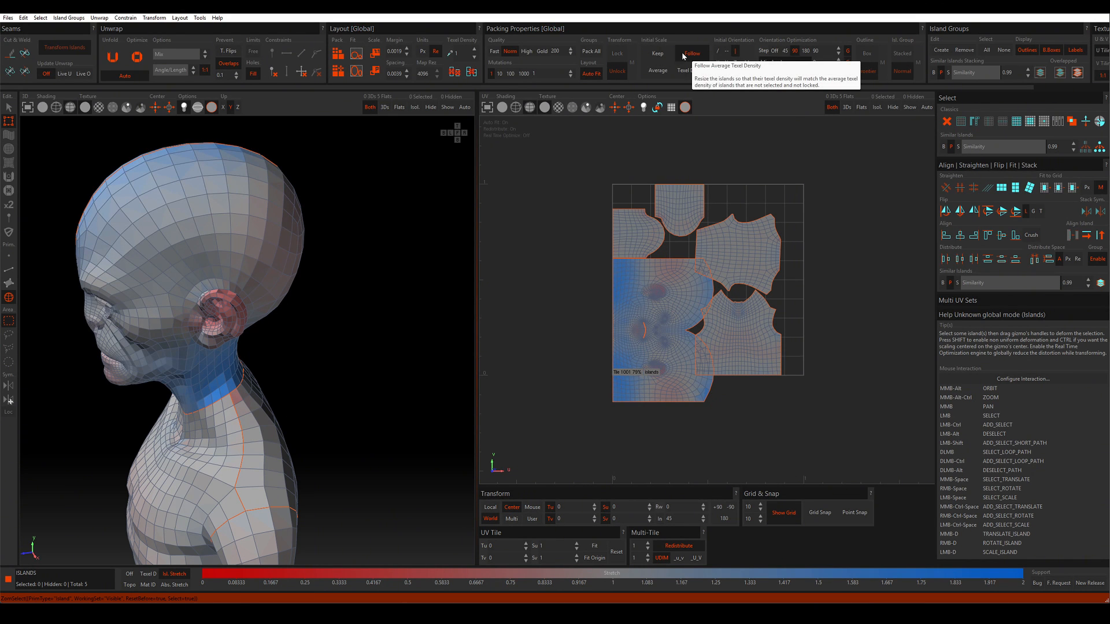
# Set the packing initial scale to Keep and the initial orientation to horizontal, repacking all islands.
pyautogui.click(660, 57)
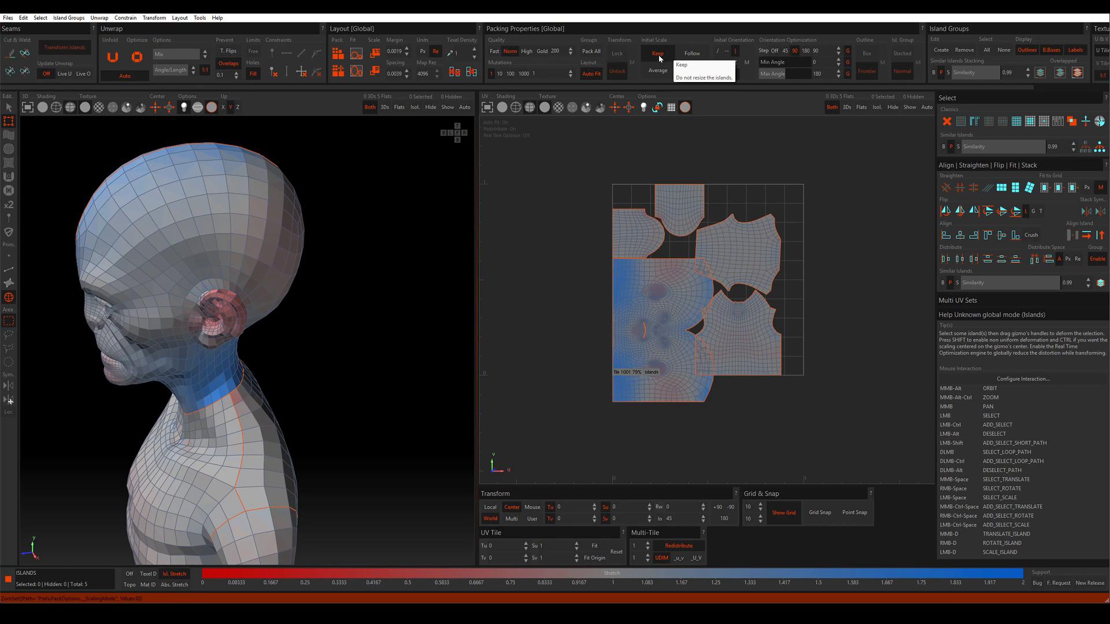
pyautogui.moveTo(815, 161); pyautogui.dragTo(650, 399)
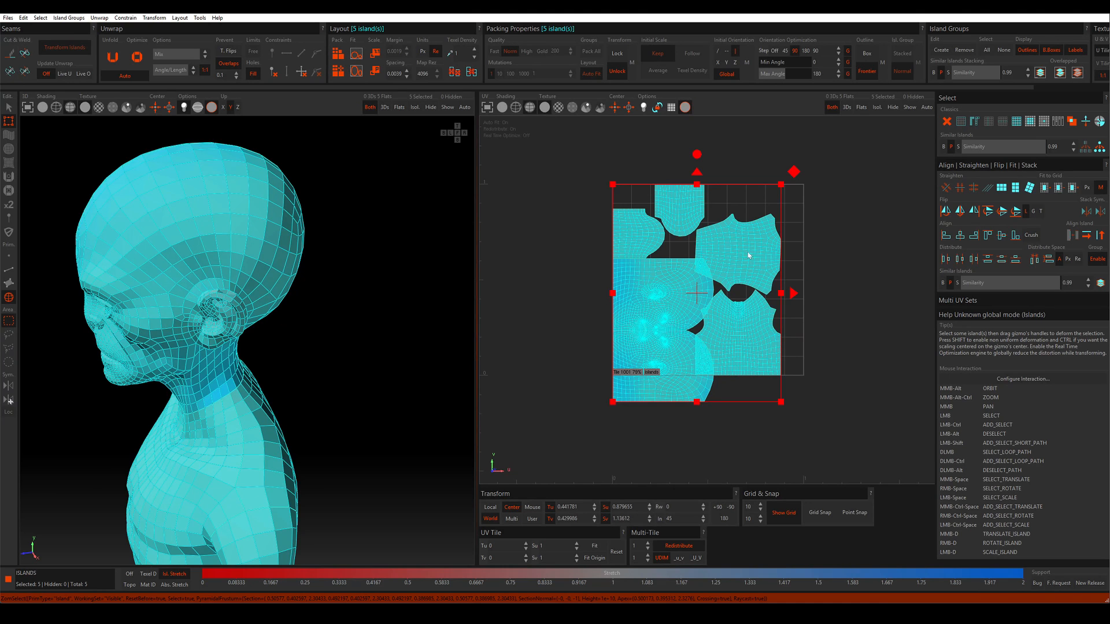
pyautogui.moveTo(560, 167)
pyautogui.mouseDown()
pyautogui.moveTo(800, 439)
pyautogui.moveTo(804, 418)
pyautogui.mouseUp()
pyautogui.click(565, 352)
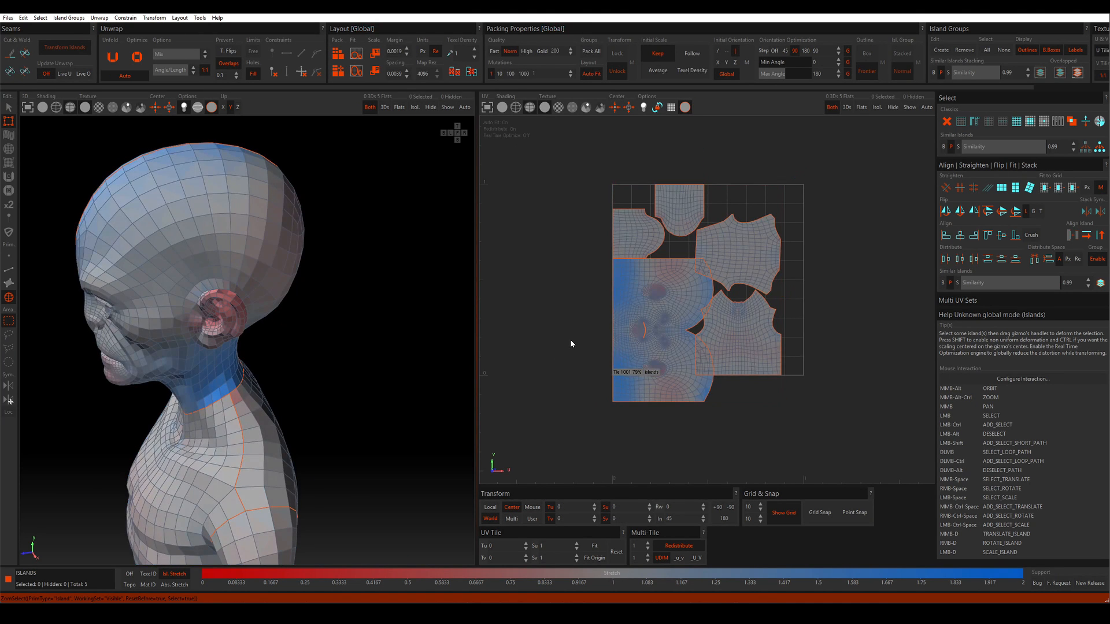
pyautogui.press('p')
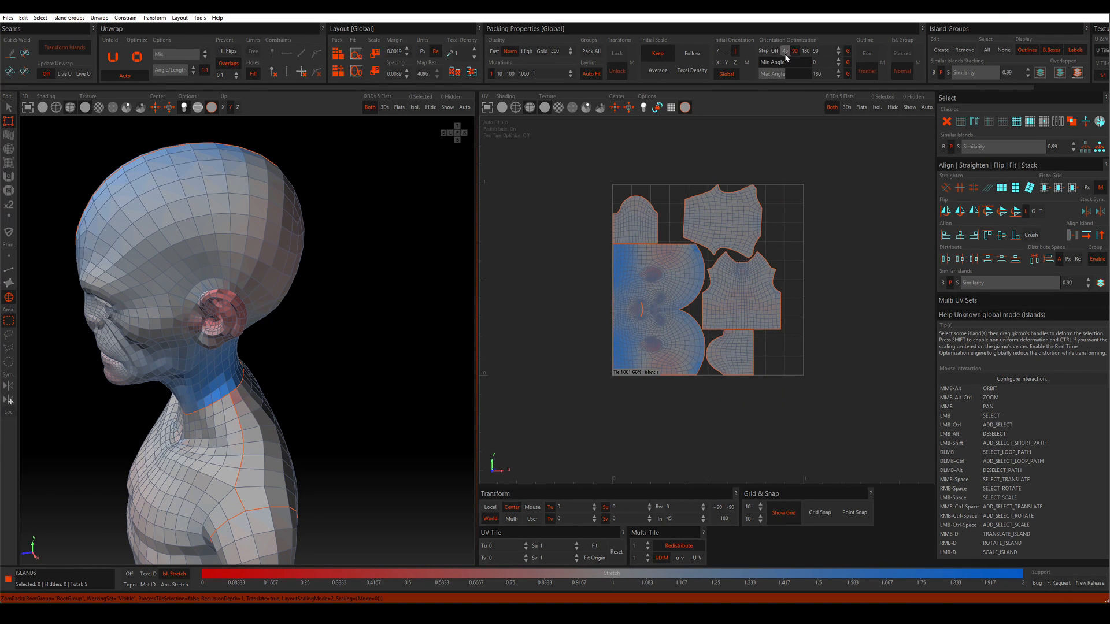
pyautogui.click(727, 51)
pyautogui.press('p')
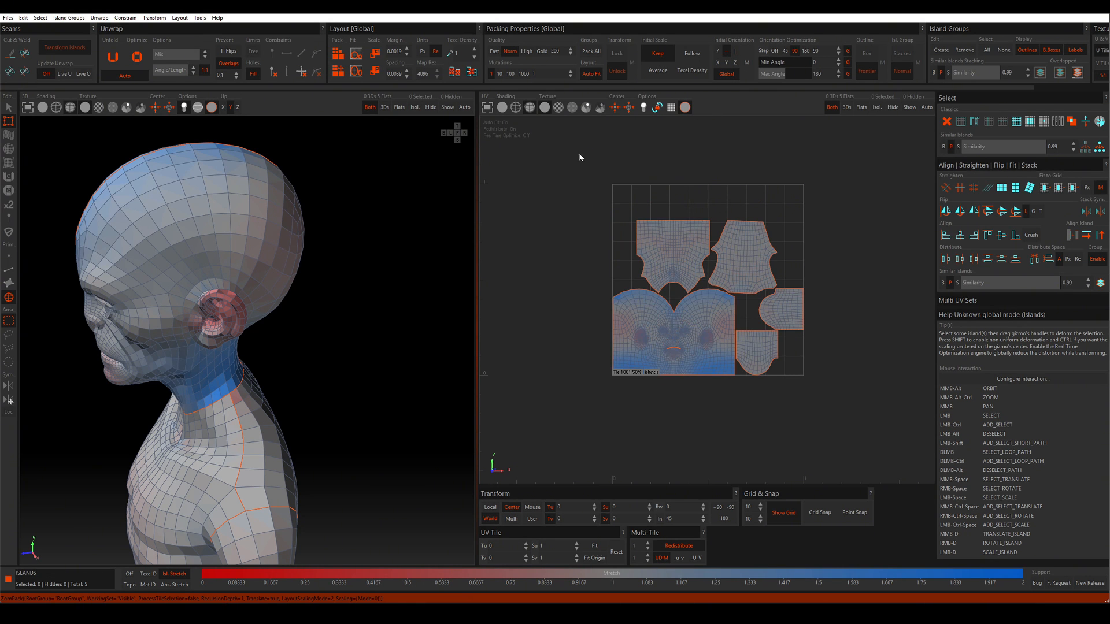
# Enlarge the head island by about 1.2 times again and repack the whole layout.
pyautogui.click(707, 315)
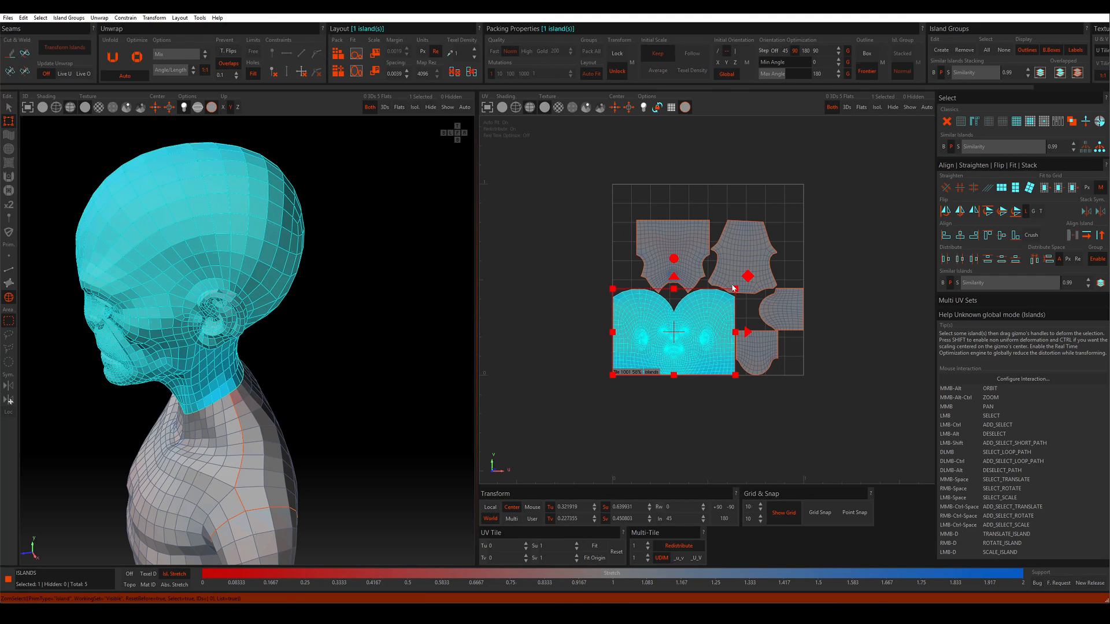
pyautogui.moveTo(735, 288); pyautogui.dragTo(762, 270)
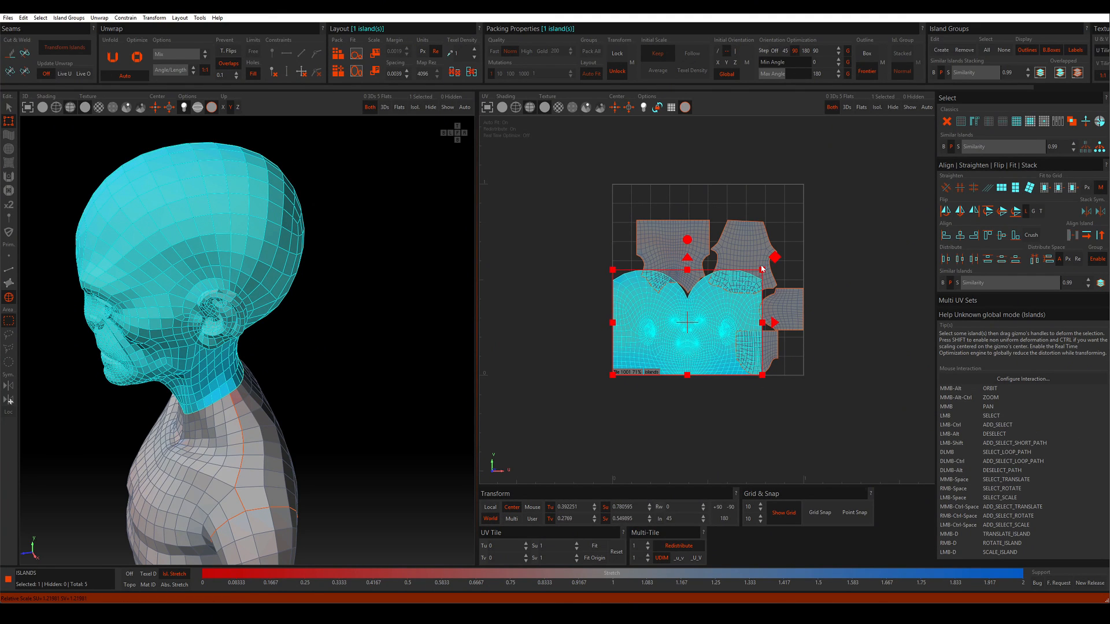
pyautogui.click(673, 157)
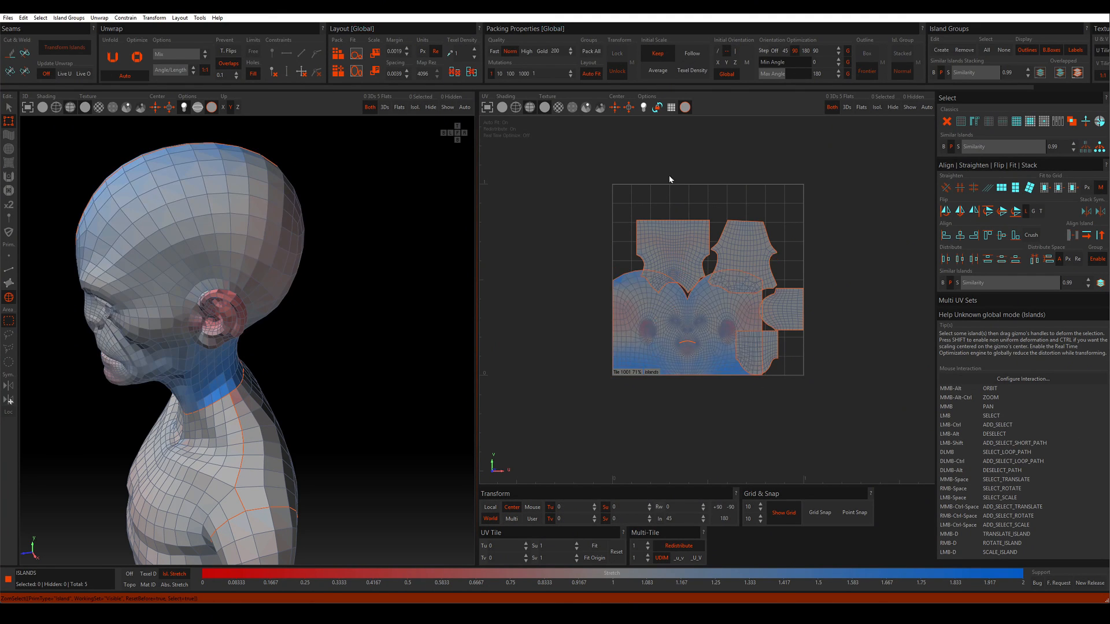
pyautogui.hotkey('ctrl', 'p')
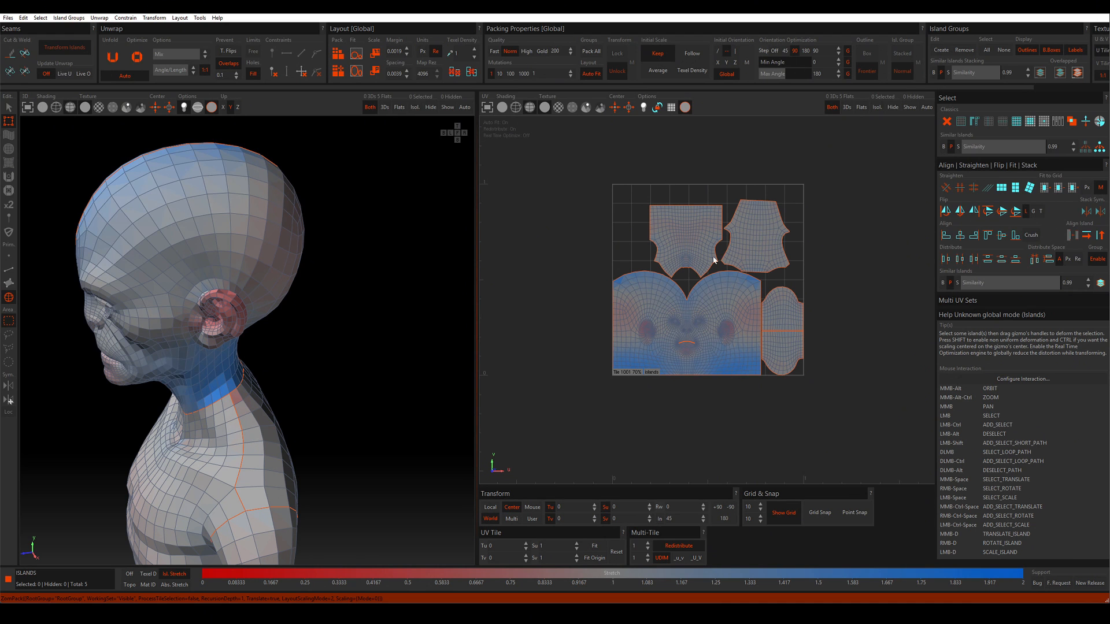
# Scale the head island up slightly more and repack all the islands into the tile.
pyautogui.click(742, 311)
pyautogui.moveTo(762, 272); pyautogui.dragTo(769, 272)
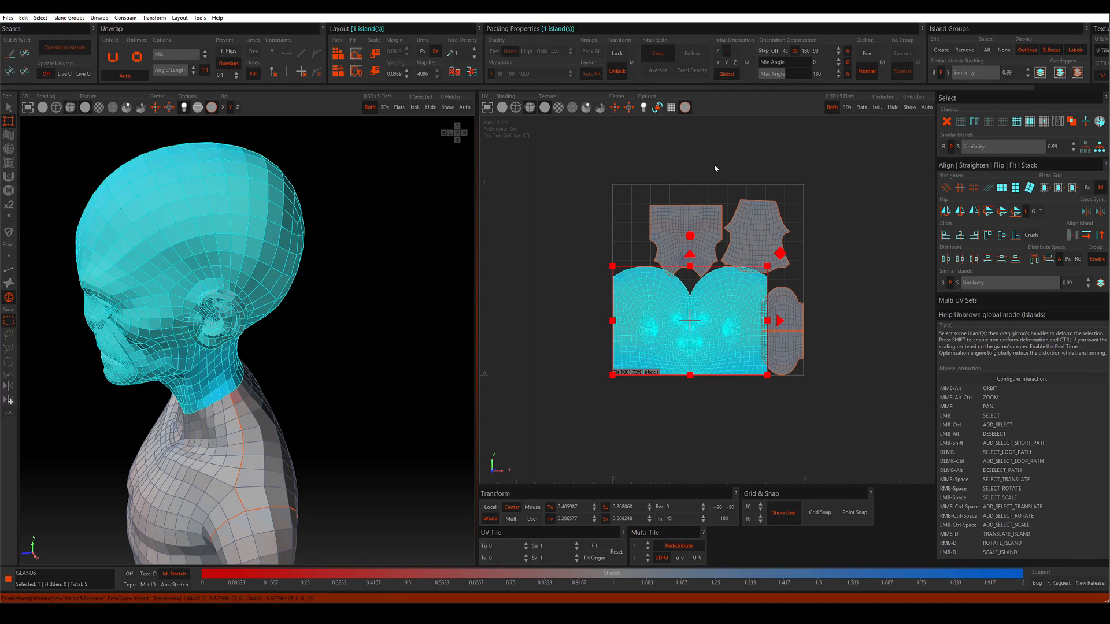
pyautogui.hotkey('ctrl', 'p')
pyautogui.click(725, 144)
pyautogui.hotkey('ctrl', 'p')
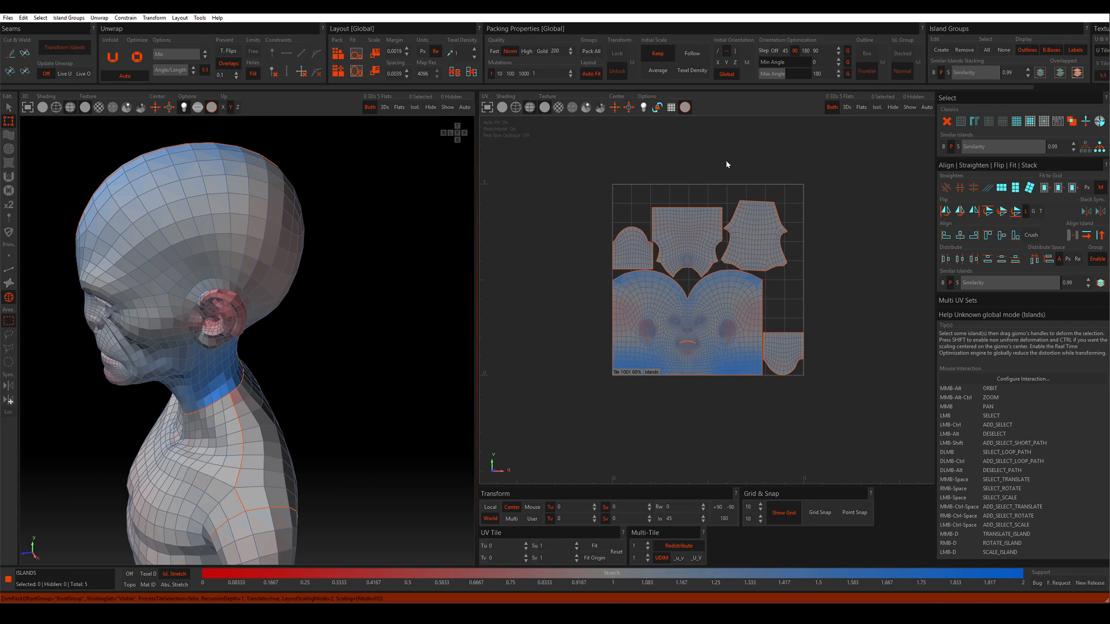
pyautogui.scroll(4, 734, 304)
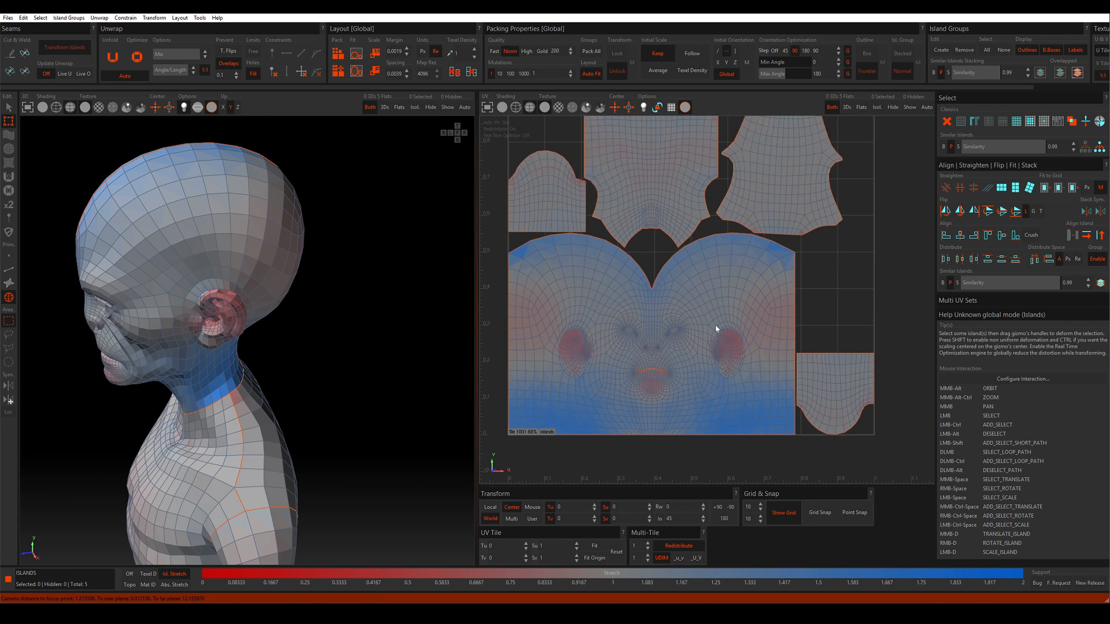
pyautogui.scroll(-2, 714, 311)
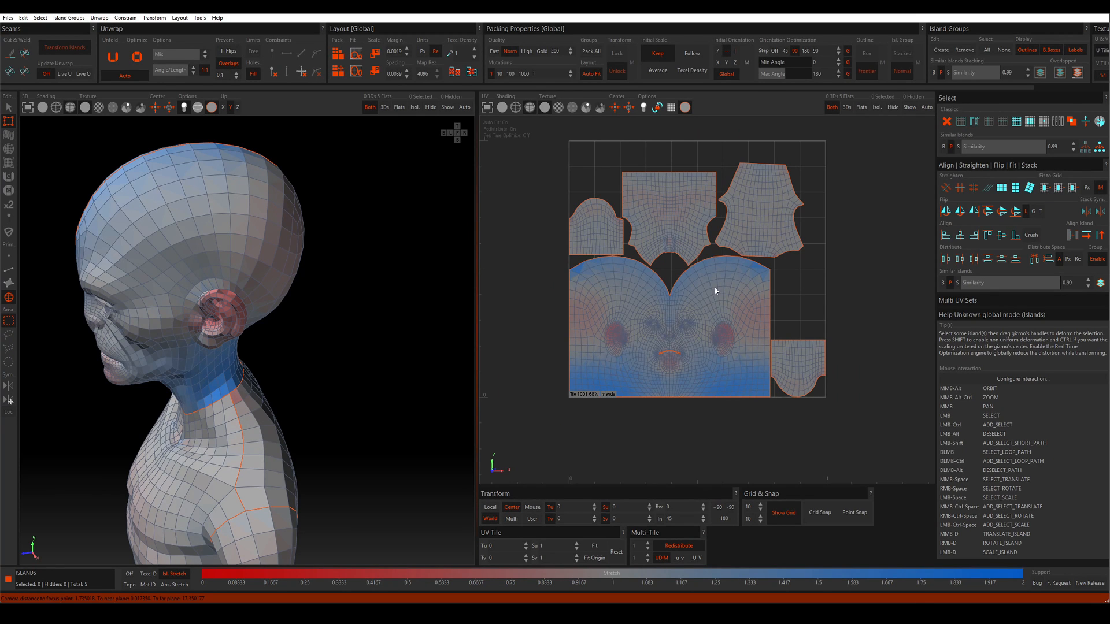
pyautogui.scroll(-2, 717, 289)
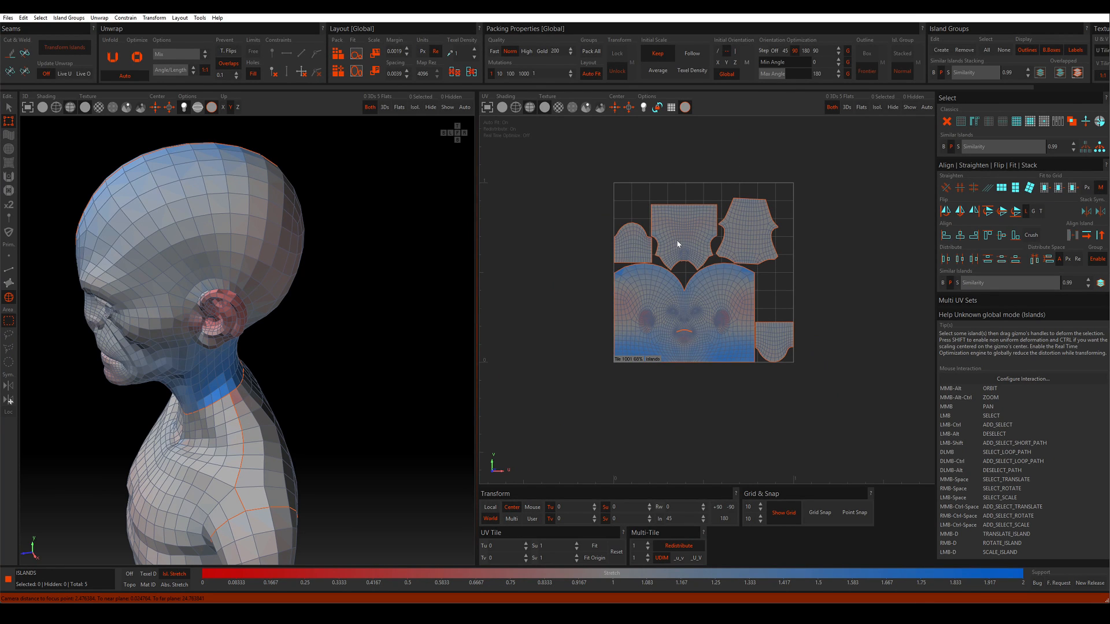